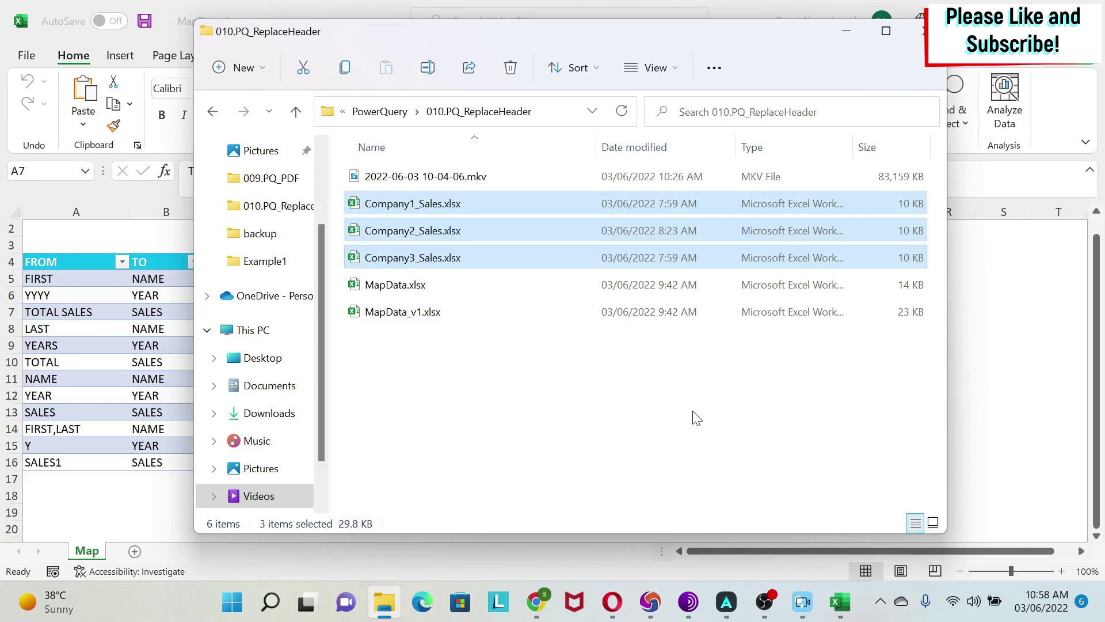
# Step: Bring the Company1_Sales.xlsx workbook to the front from Excel's taskbar and clear the selection
pyautogui.click(840, 601)
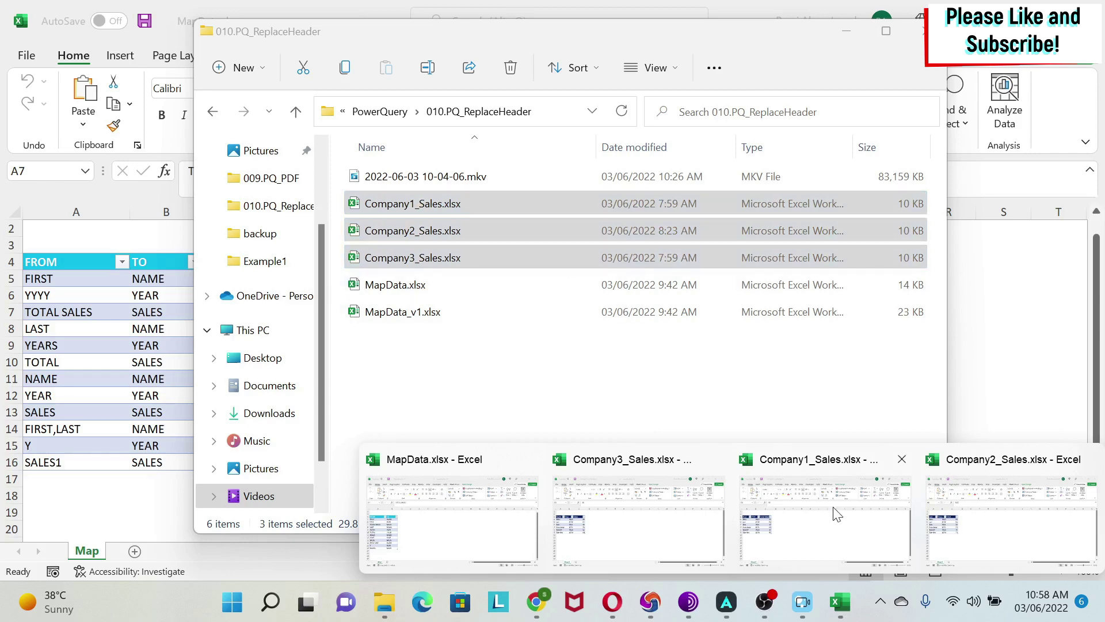
pyautogui.click(832, 567)
pyautogui.click(417, 333)
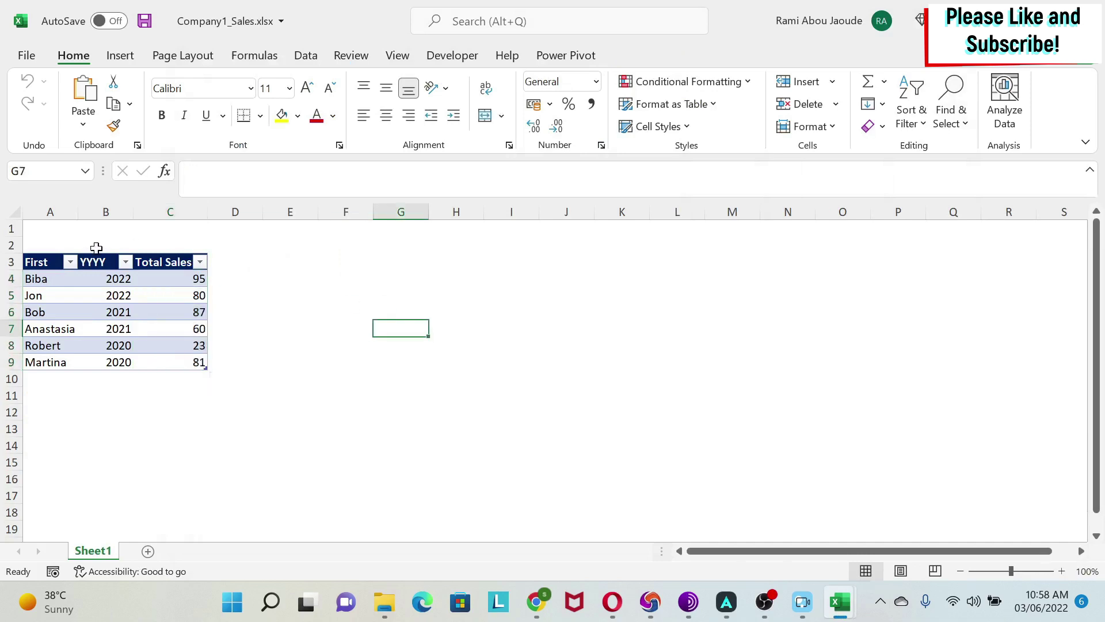
# Step: Check Company1's First and YYYY headers, then switch to Company2_Sales and Company3_Sales and view its table name
pyautogui.click(37, 262)
pyautogui.click(88, 261)
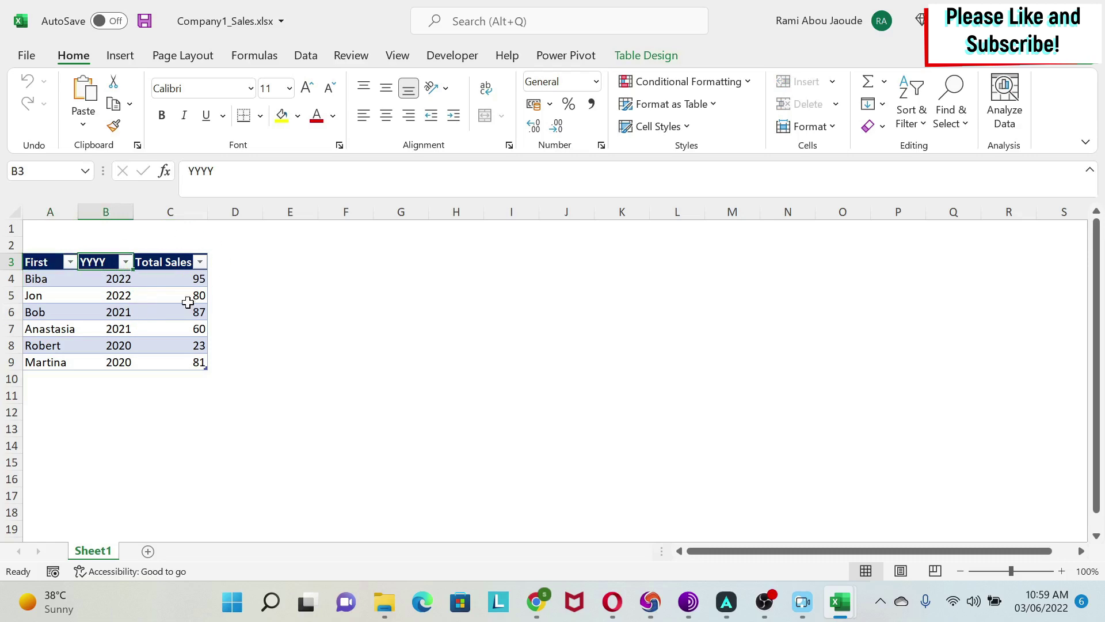
pyautogui.moveTo(841, 601)
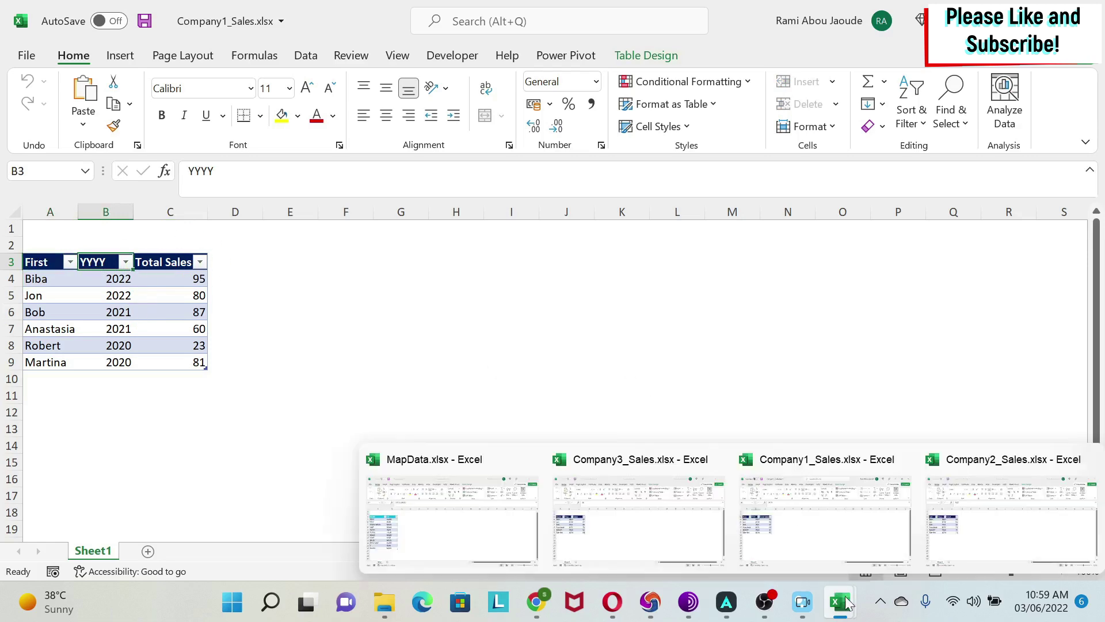
pyautogui.click(972, 549)
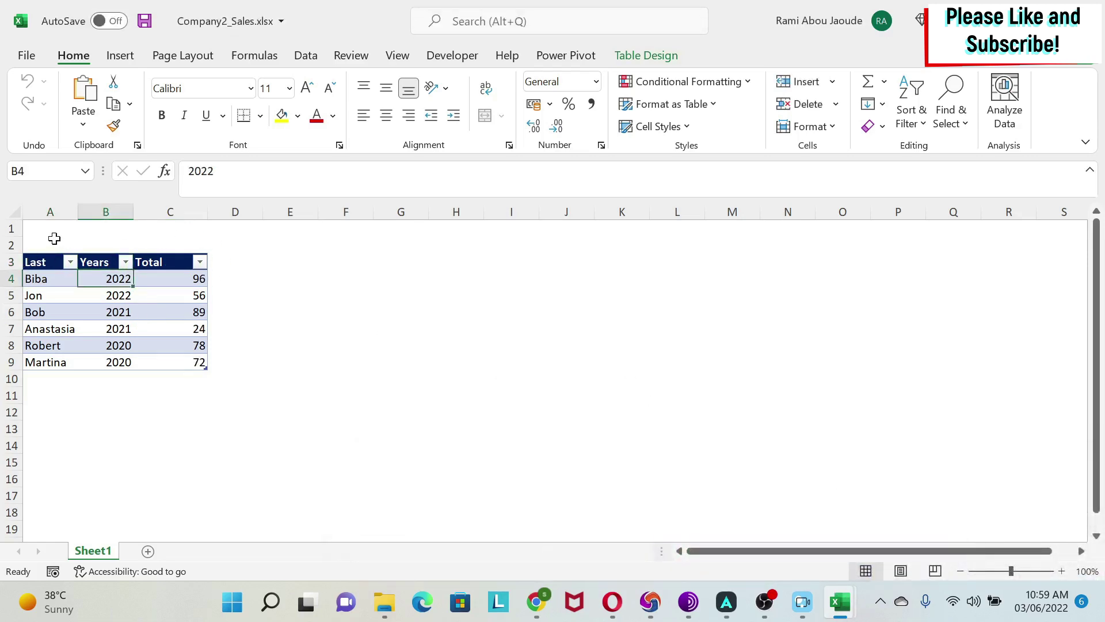
pyautogui.moveTo(843, 602)
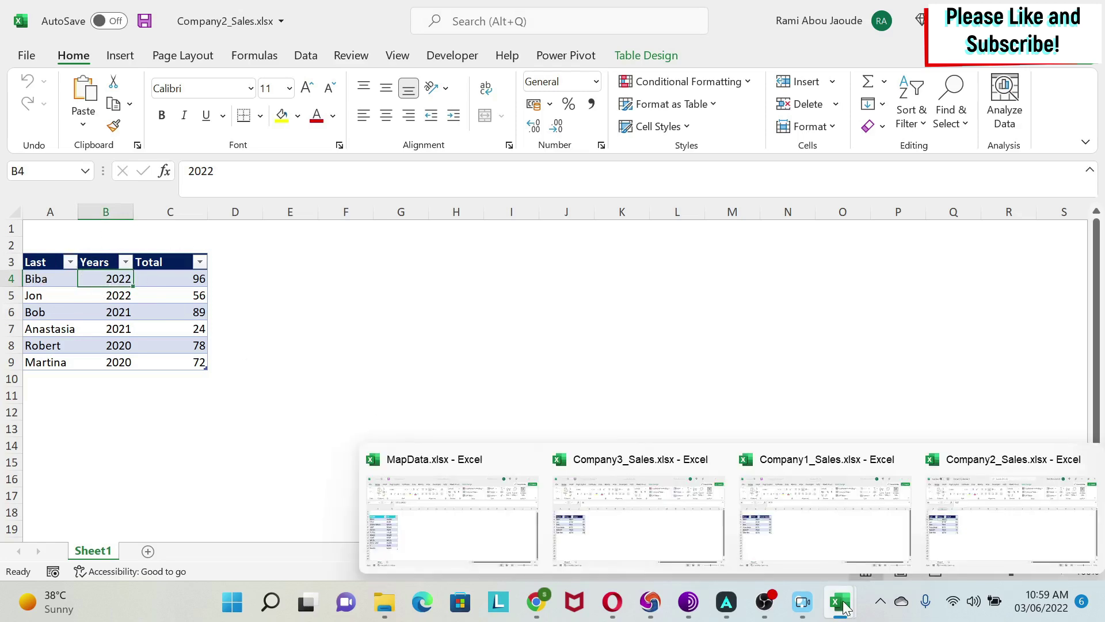
pyautogui.click(694, 536)
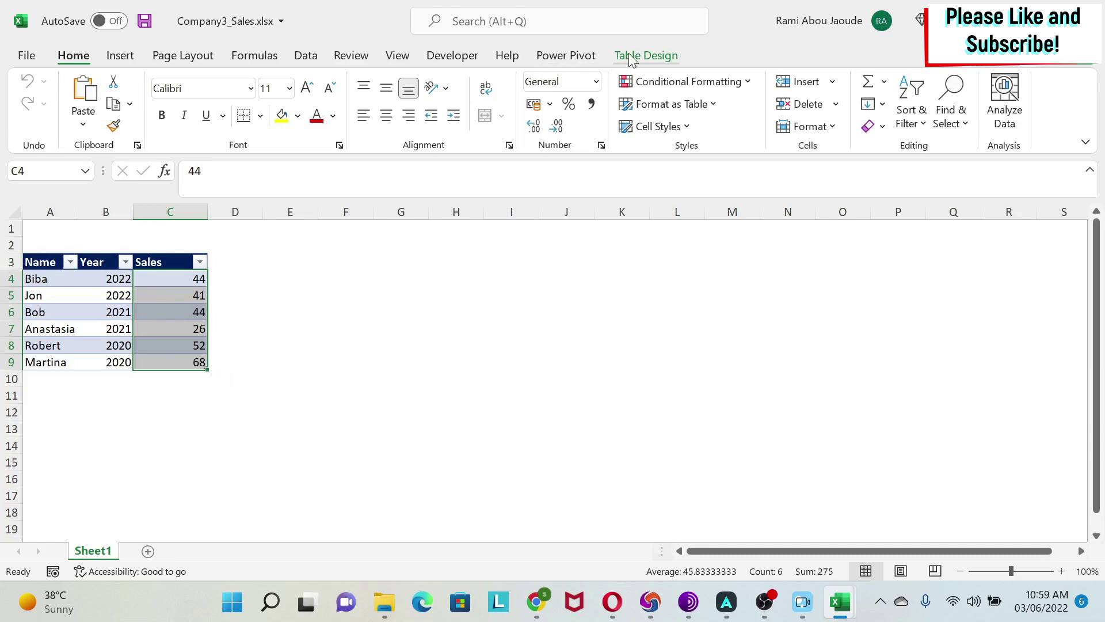
pyautogui.click(643, 58)
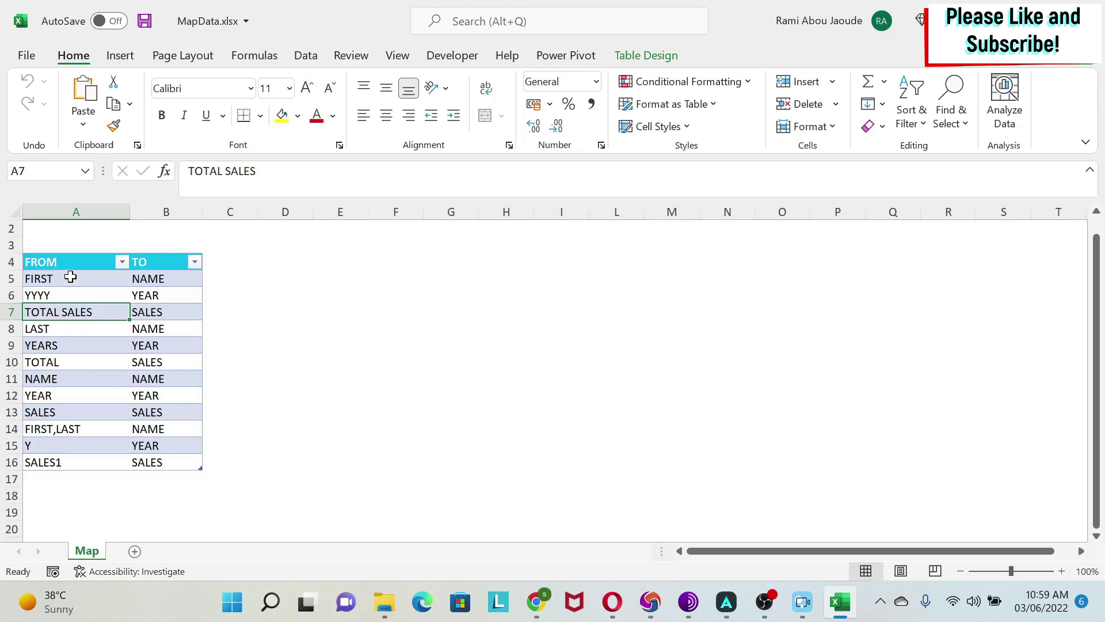
# Step: Highlight the FROM and TO columns, then the FIRST, LAST and NAME spellings mapped to NAME
pyautogui.moveTo(71, 278); pyautogui.dragTo(67, 462)
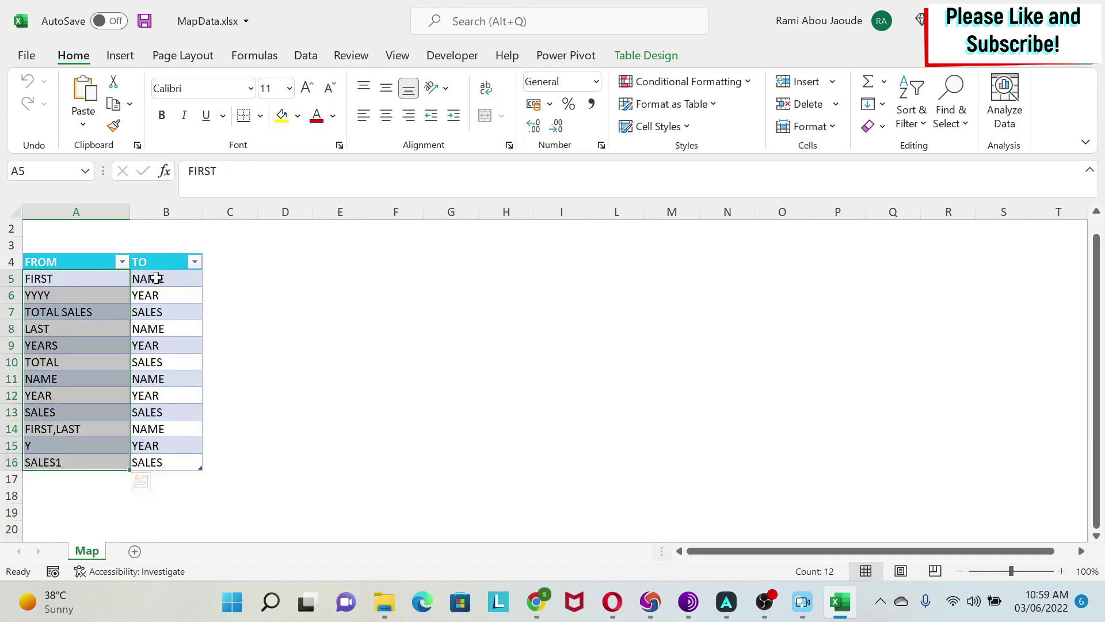
pyautogui.moveTo(156, 278); pyautogui.dragTo(137, 462)
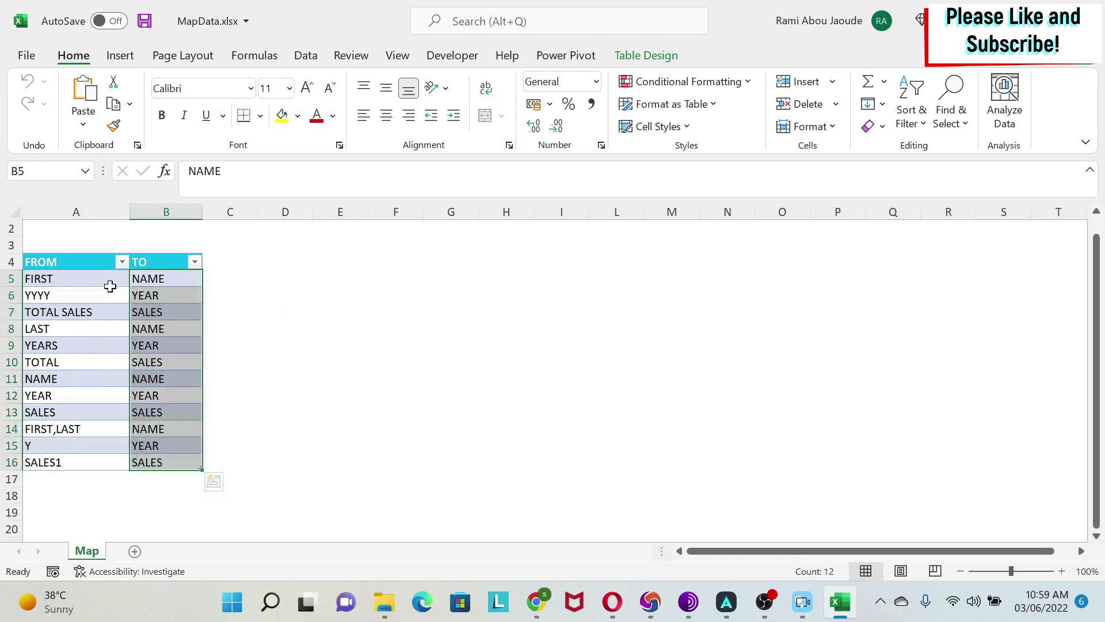
pyautogui.click(75, 278)
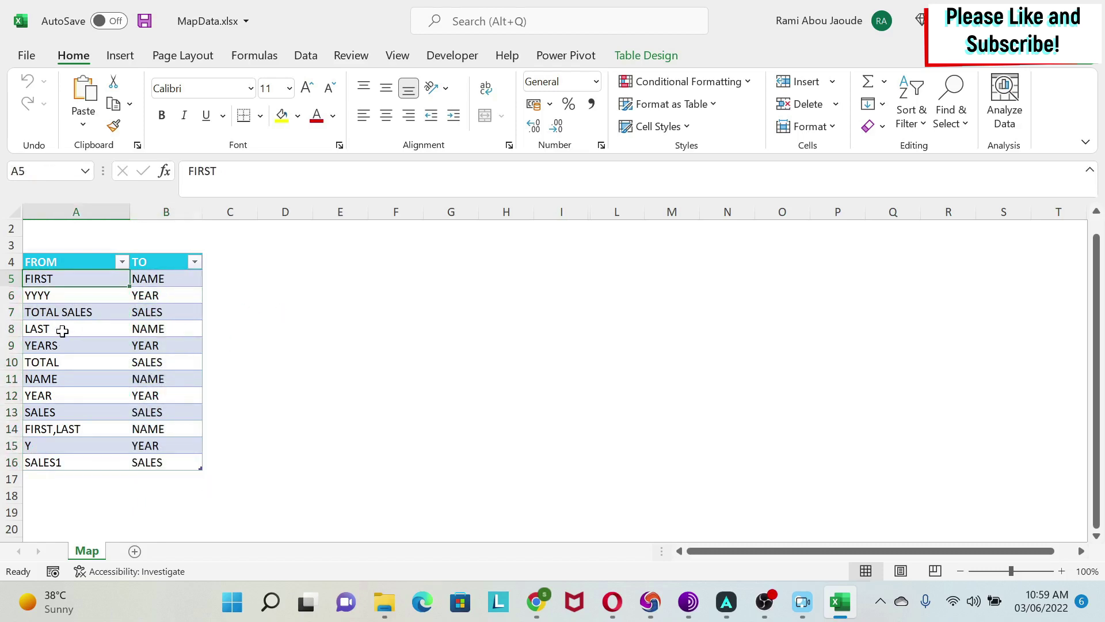
pyautogui.keyDown('ctrl'); pyautogui.click(62, 330); pyautogui.keyUp('ctrl')
pyautogui.keyDown('ctrl'); pyautogui.click(59, 381); pyautogui.keyUp('ctrl')
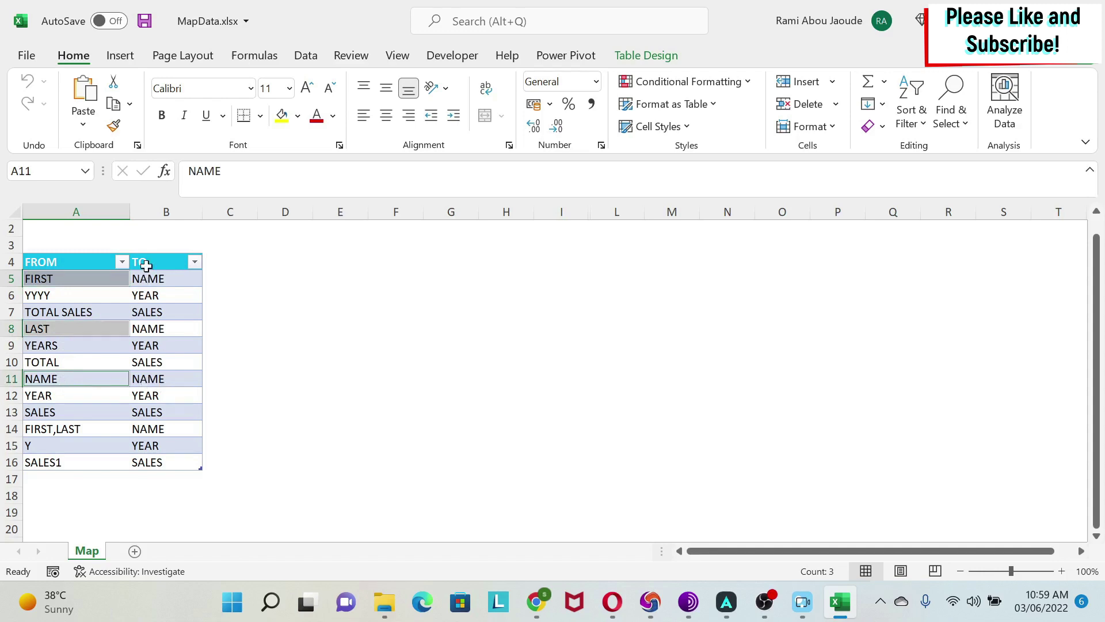
pyautogui.click(254, 310)
# Step: Confirm in Table Design that the FROM/TO table is named Mapping
pyautogui.click(122, 293)
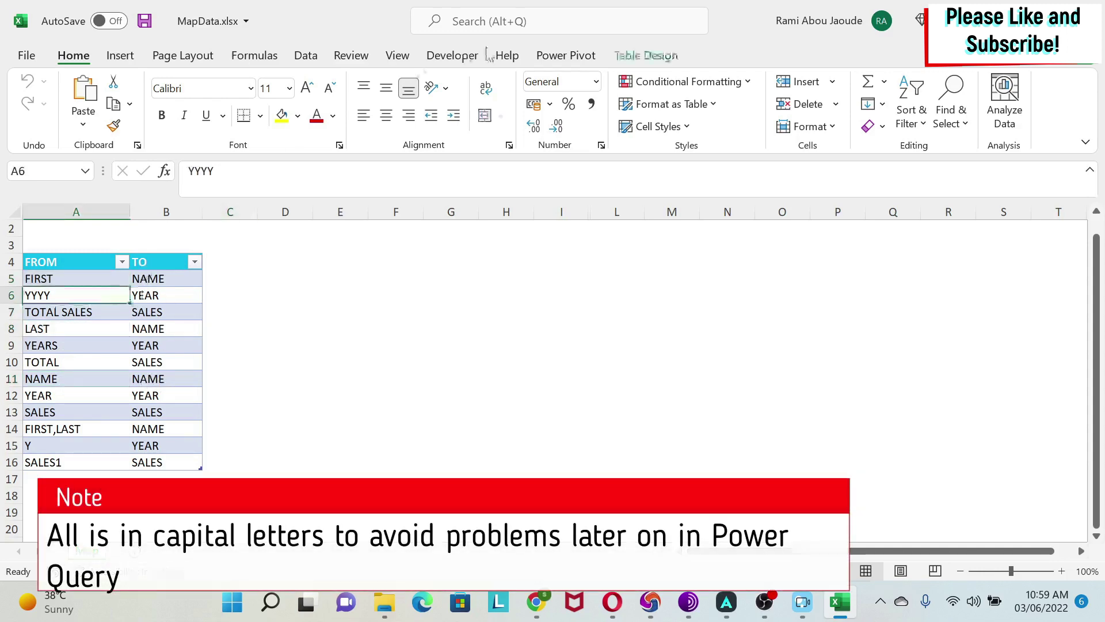
pyautogui.click(646, 56)
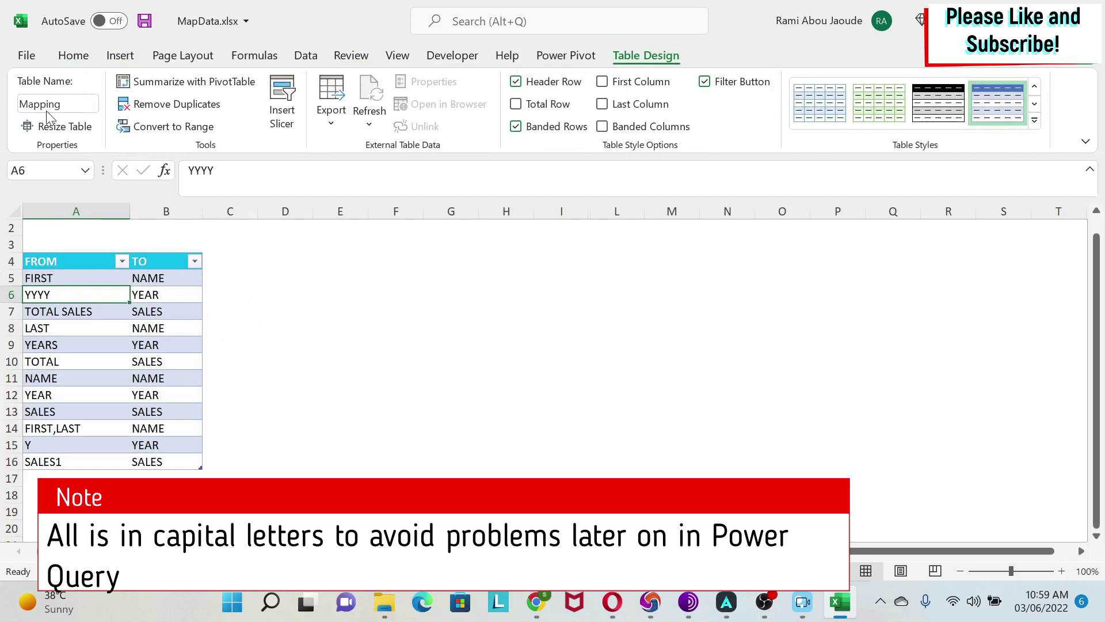
pyautogui.click(363, 326)
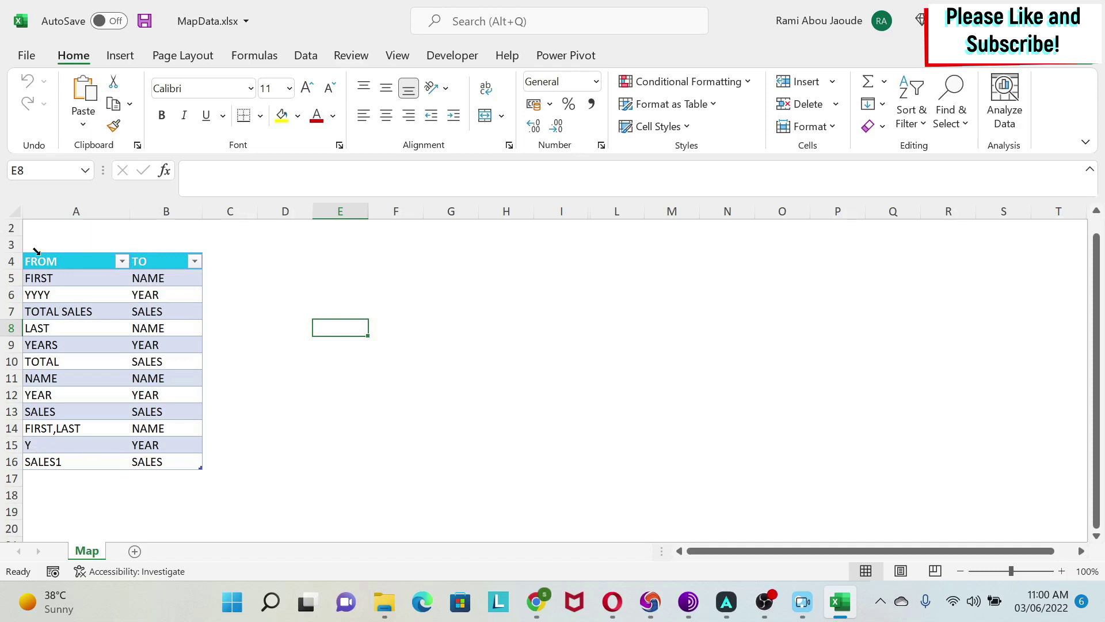
pyautogui.click(121, 346)
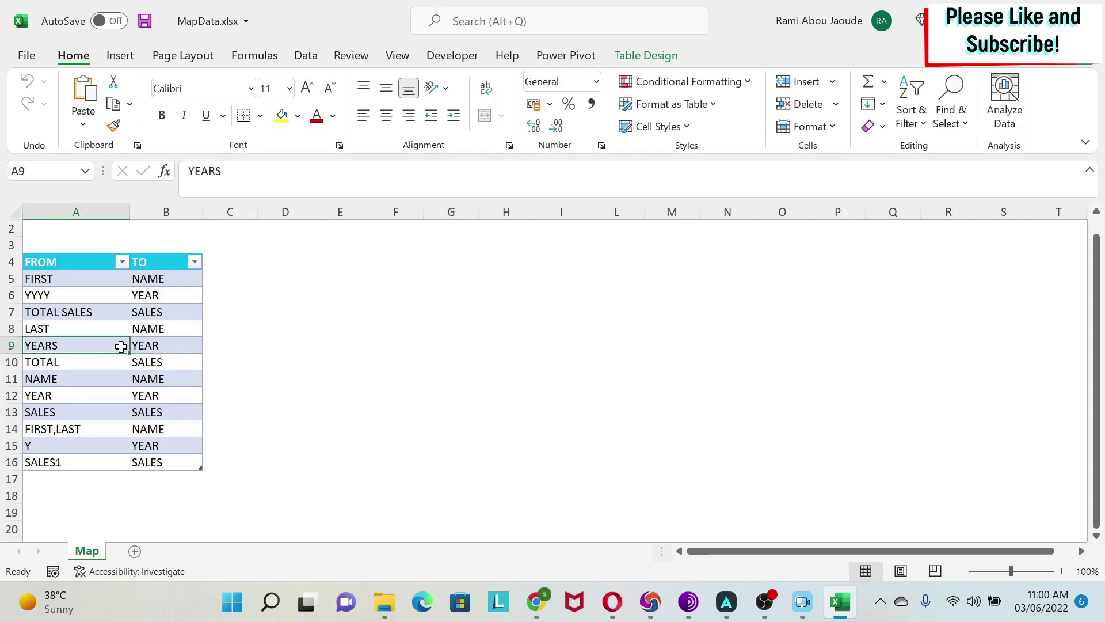
# Step: Load the Mapping table into Power Query and Close & Load it as Only Create Connection
pyautogui.click(306, 55)
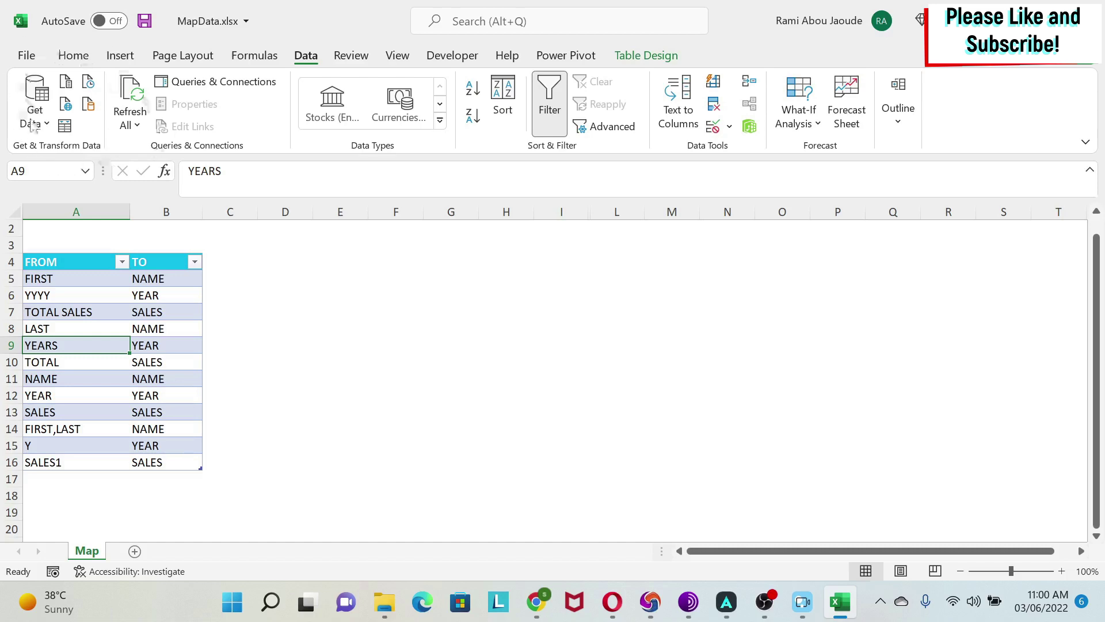
pyautogui.click(65, 128)
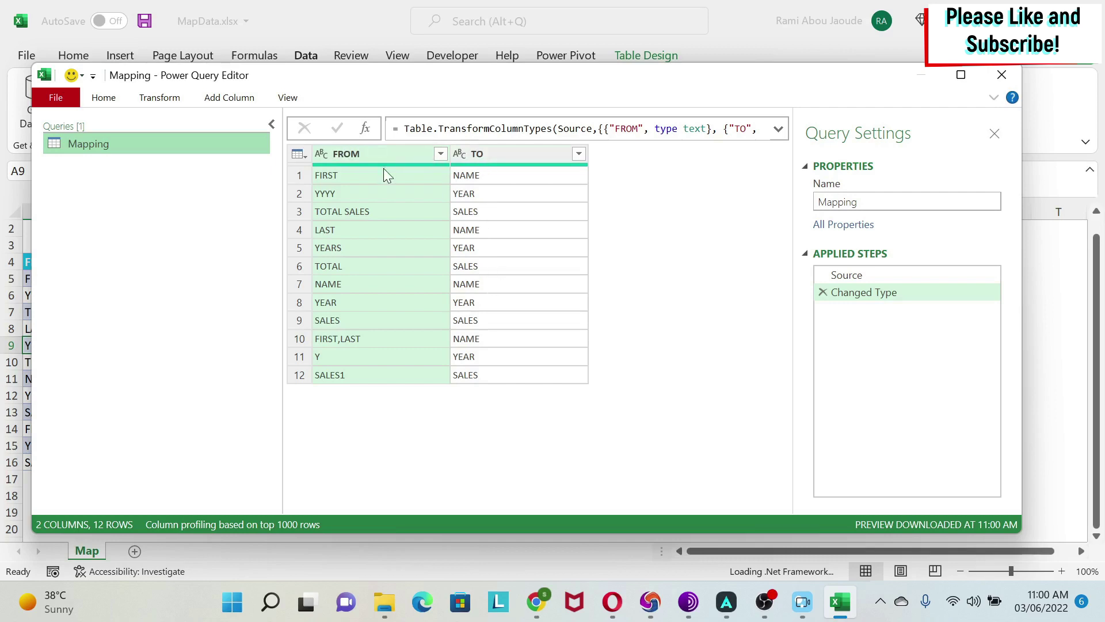
pyautogui.click(104, 99)
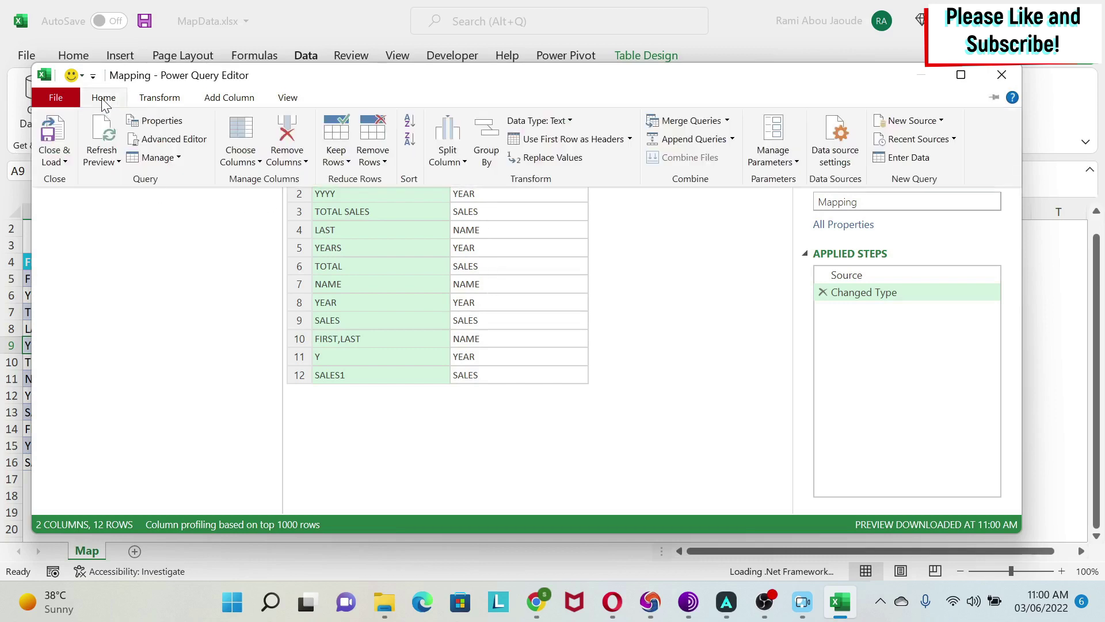
pyautogui.click(58, 162)
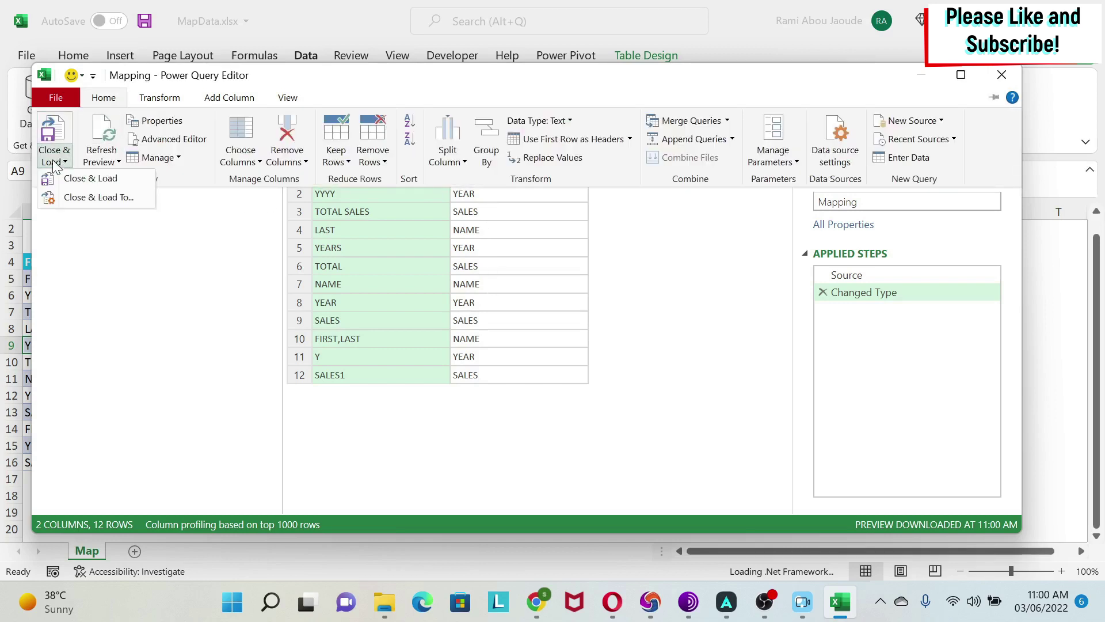
pyautogui.click(99, 199)
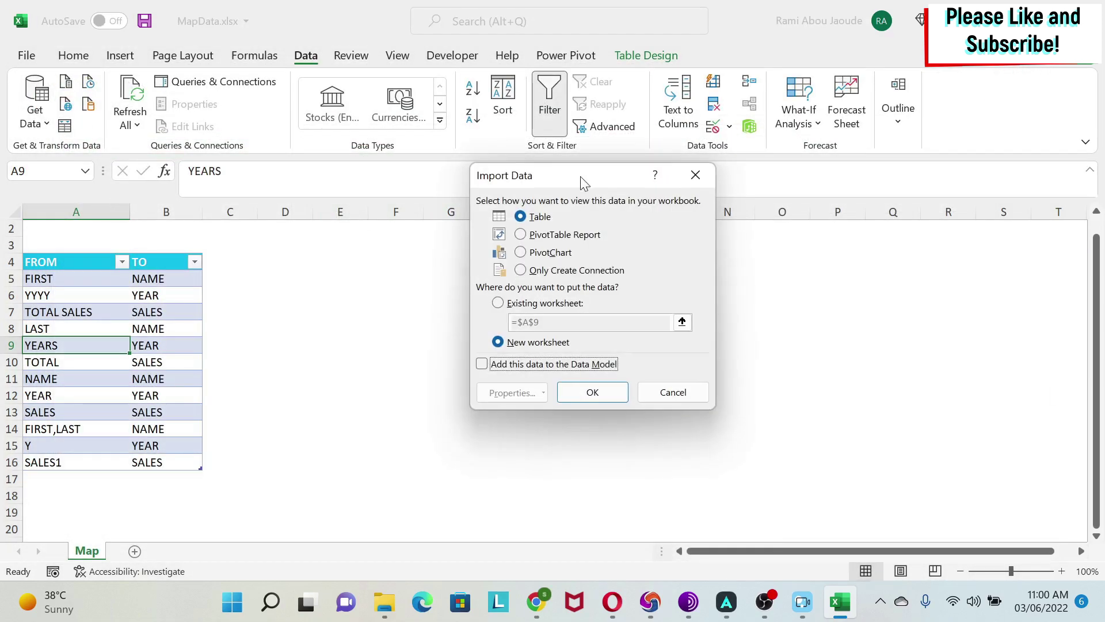
pyautogui.click(522, 270)
pyautogui.click(594, 400)
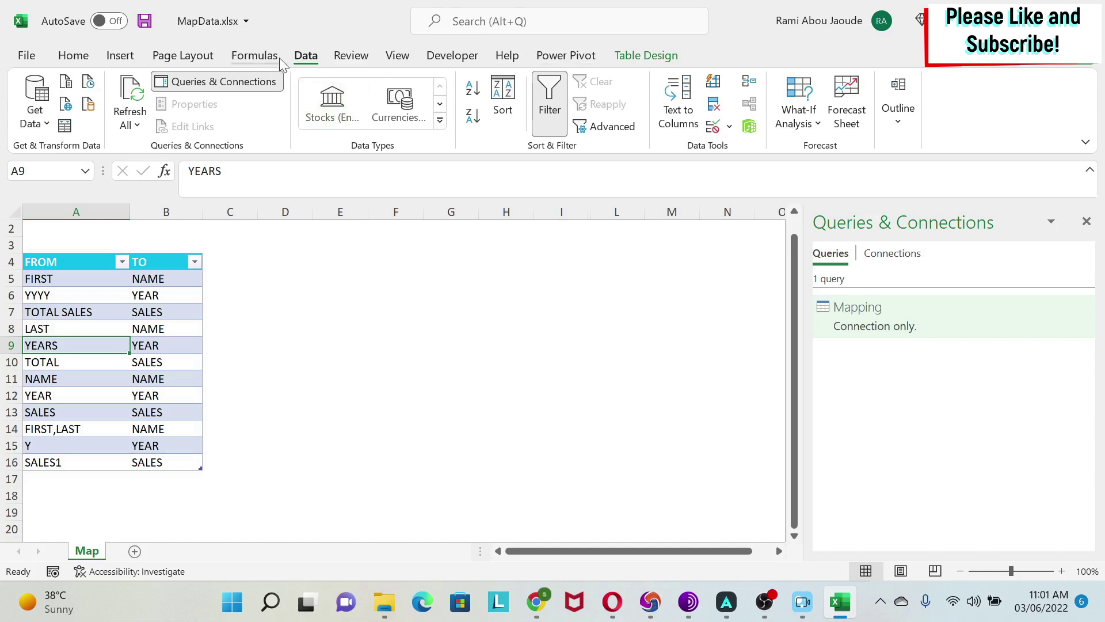
# Step: Create a From Folder query on PowerQuery\010.PQ_ReplaceHeader and open its file list with Transform Data
pyautogui.click(33, 102)
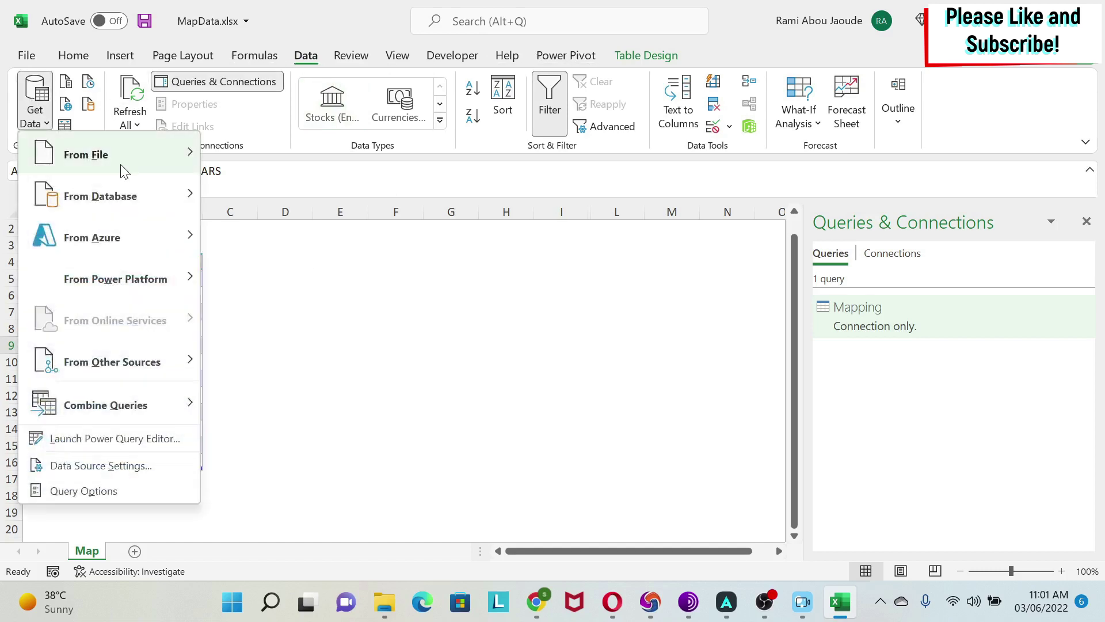
pyautogui.moveTo(120, 164)
pyautogui.click(272, 363)
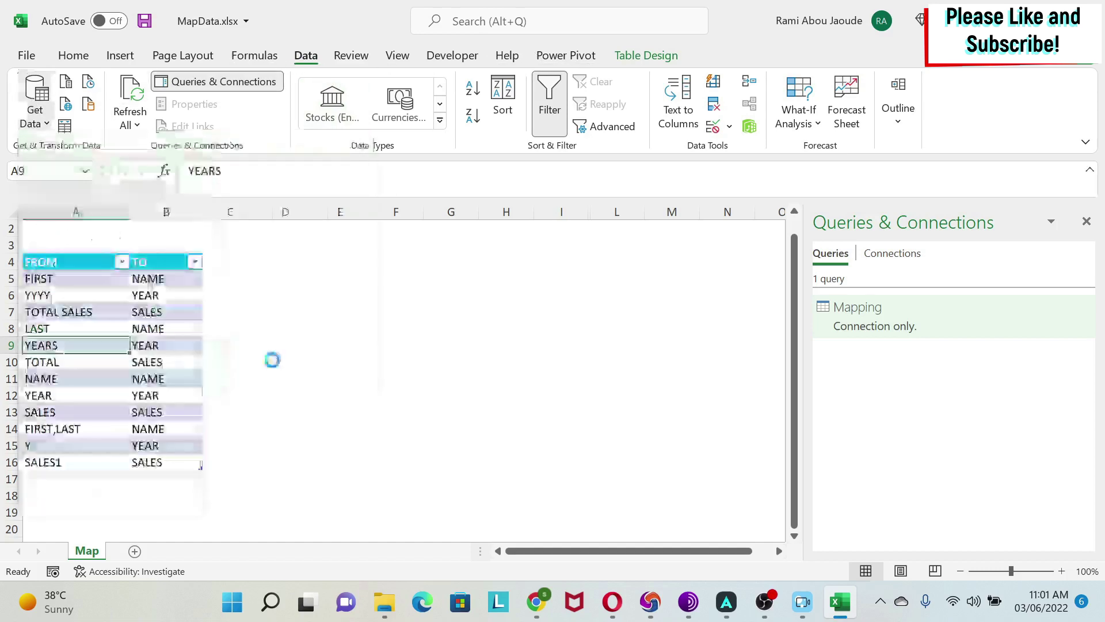
pyautogui.click(190, 48)
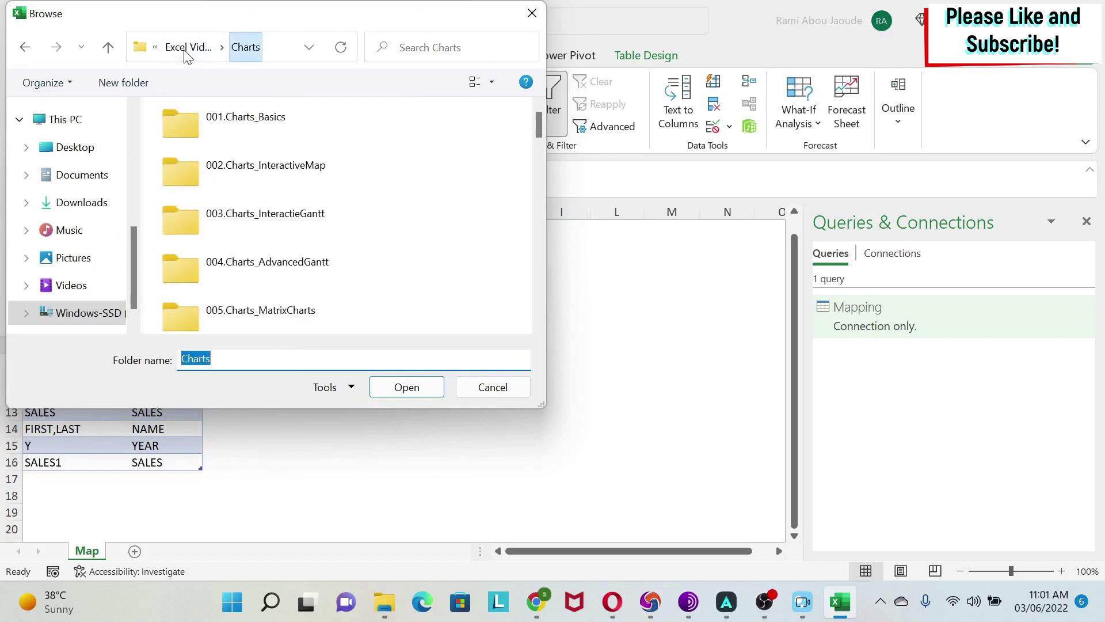
pyautogui.click(185, 51)
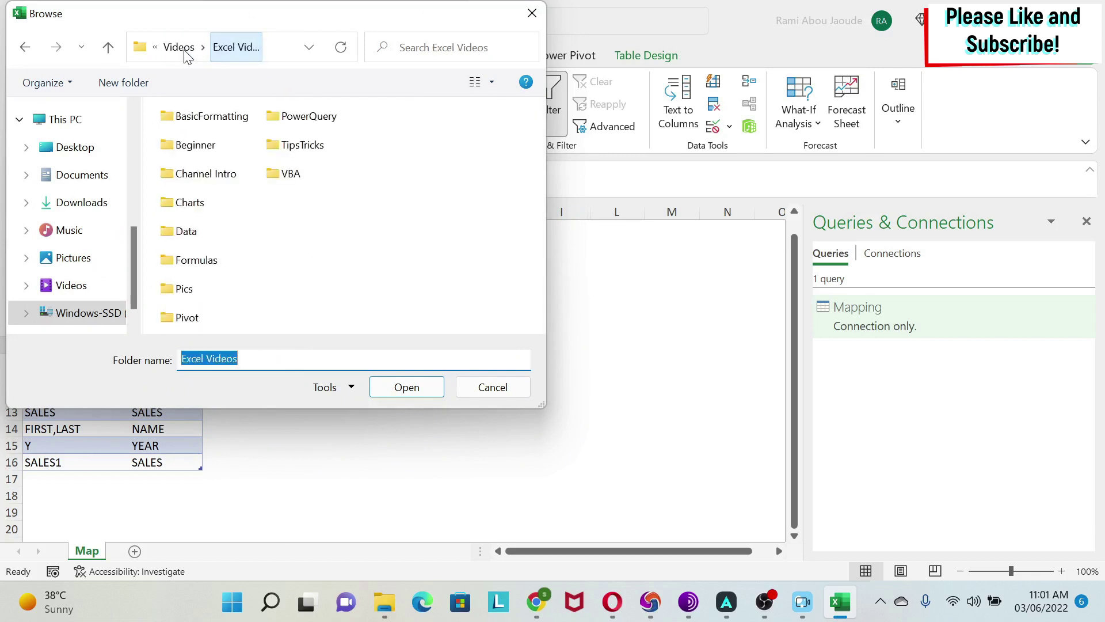
pyautogui.doubleClick(311, 117)
pyautogui.doubleClick(368, 146)
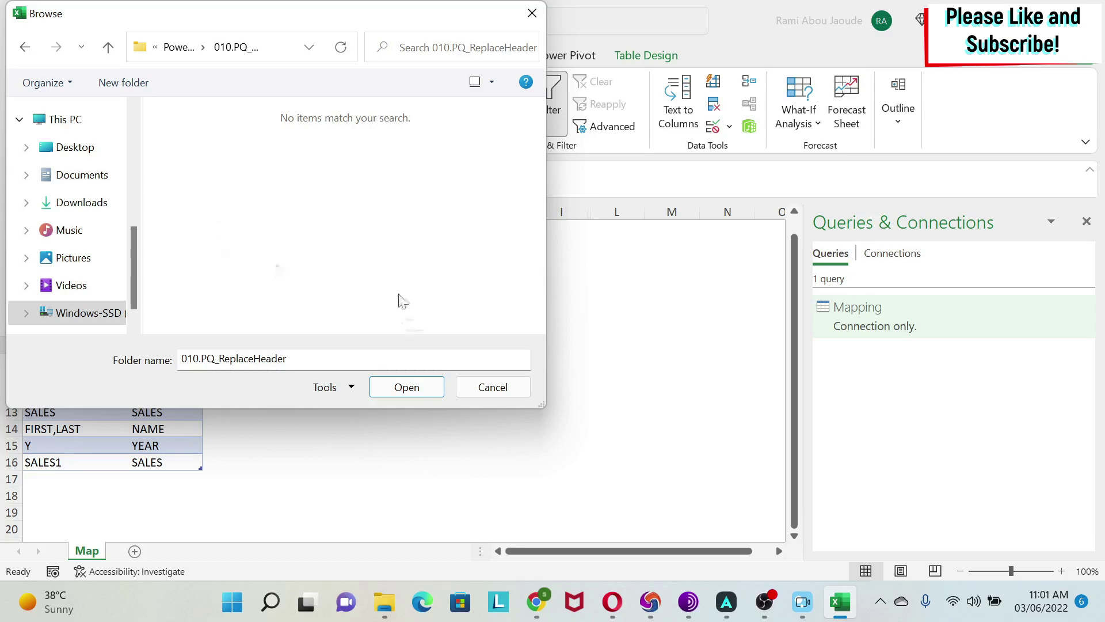
pyautogui.click(397, 384)
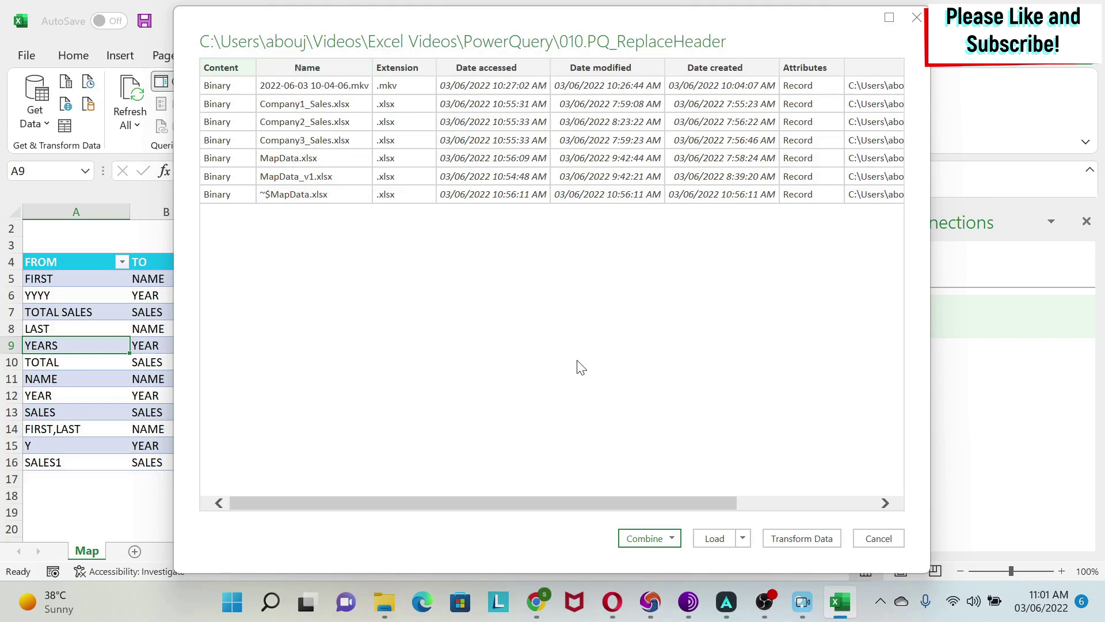
pyautogui.click(794, 540)
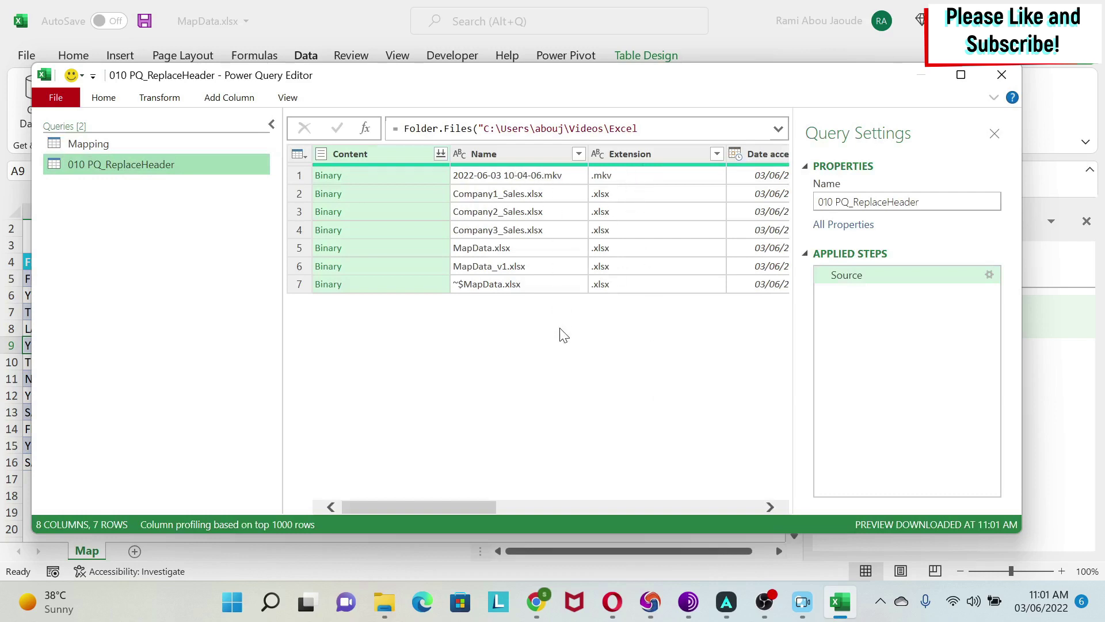
# Step: Filter the Extension column to values beginning with '.xlsx'
pyautogui.click(596, 200)
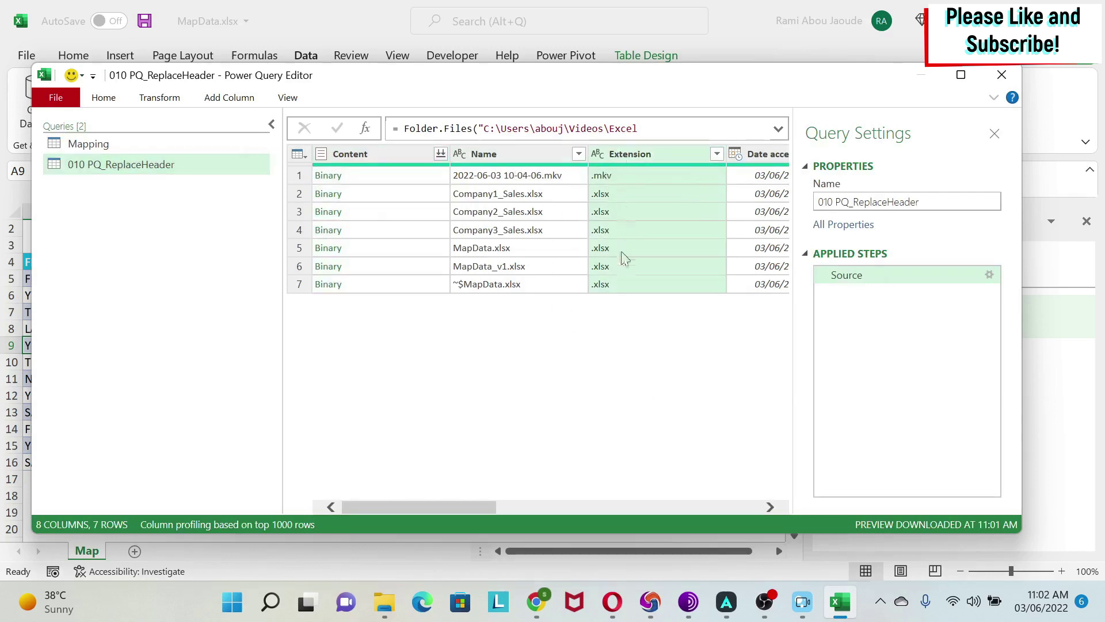
pyautogui.click(717, 153)
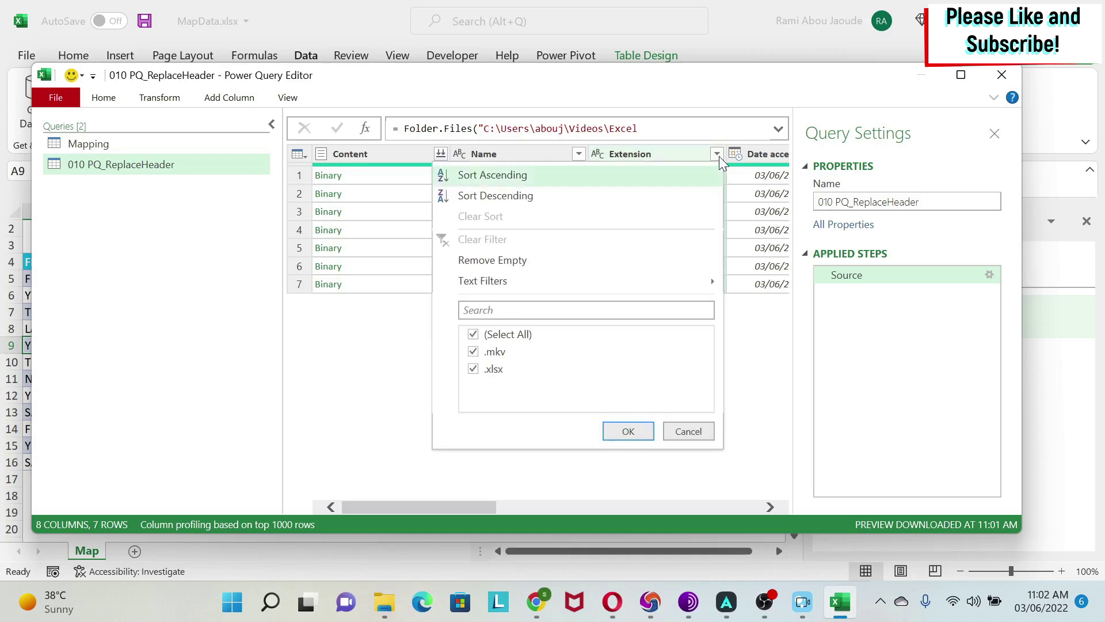
pyautogui.moveTo(599, 288)
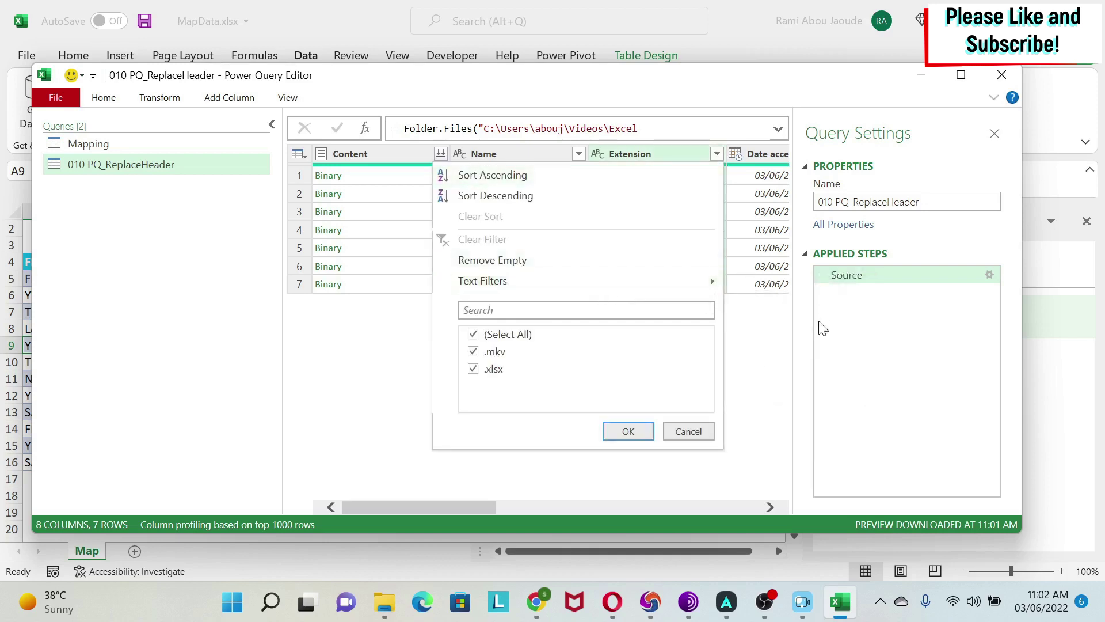
pyautogui.click(785, 333)
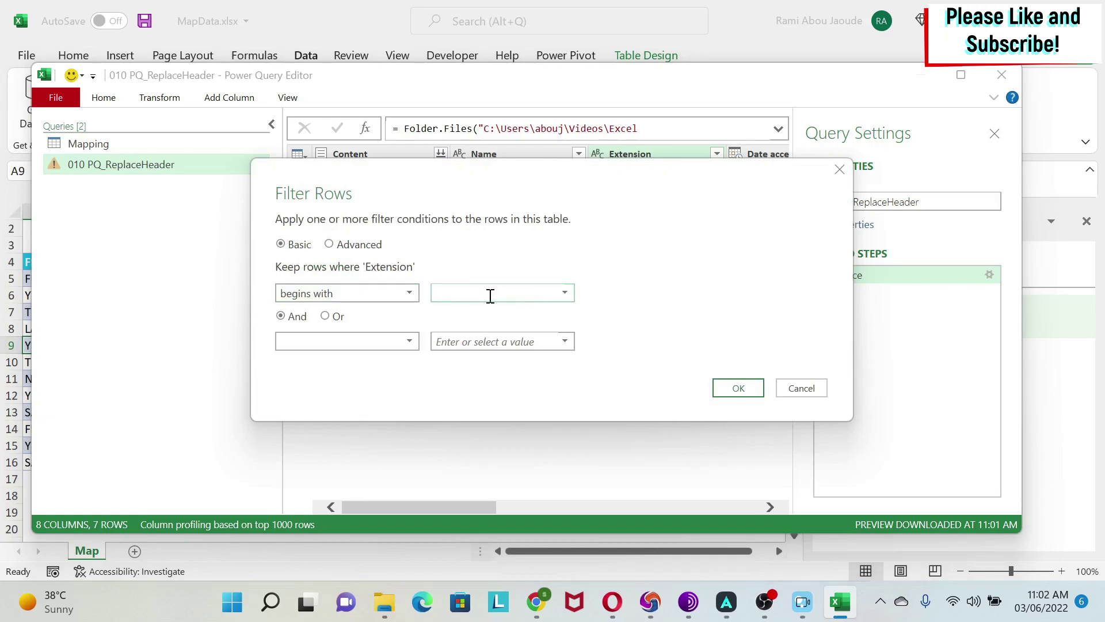
pyautogui.write('.xlsx')
pyautogui.click(726, 386)
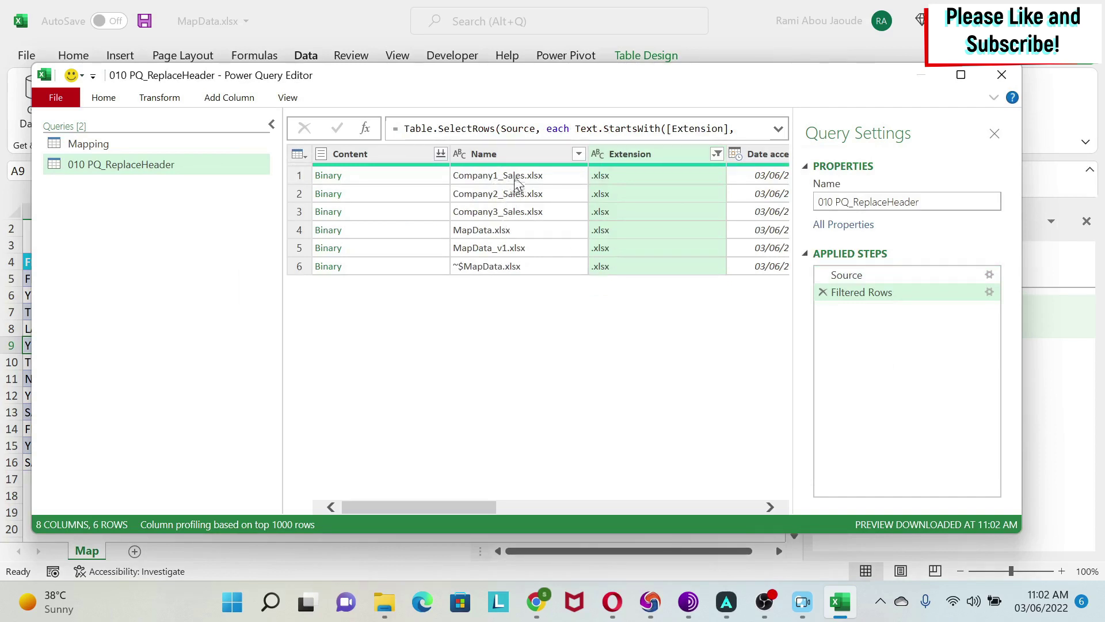
# Step: Filter the Name column to files containing '_Sales'
pyautogui.click(578, 153)
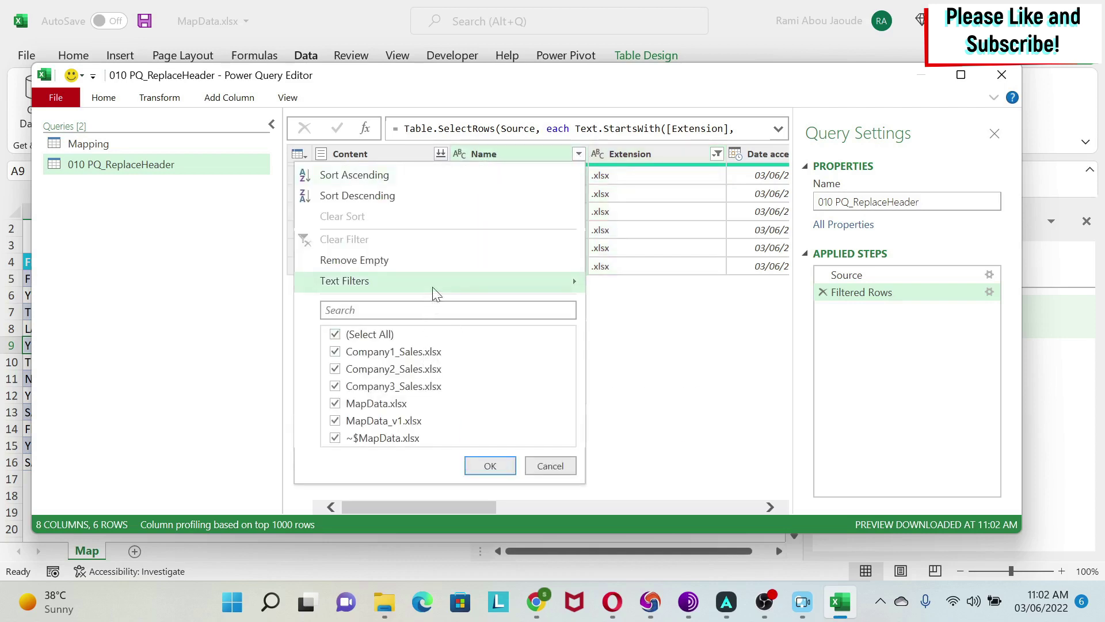
pyautogui.moveTo(433, 291)
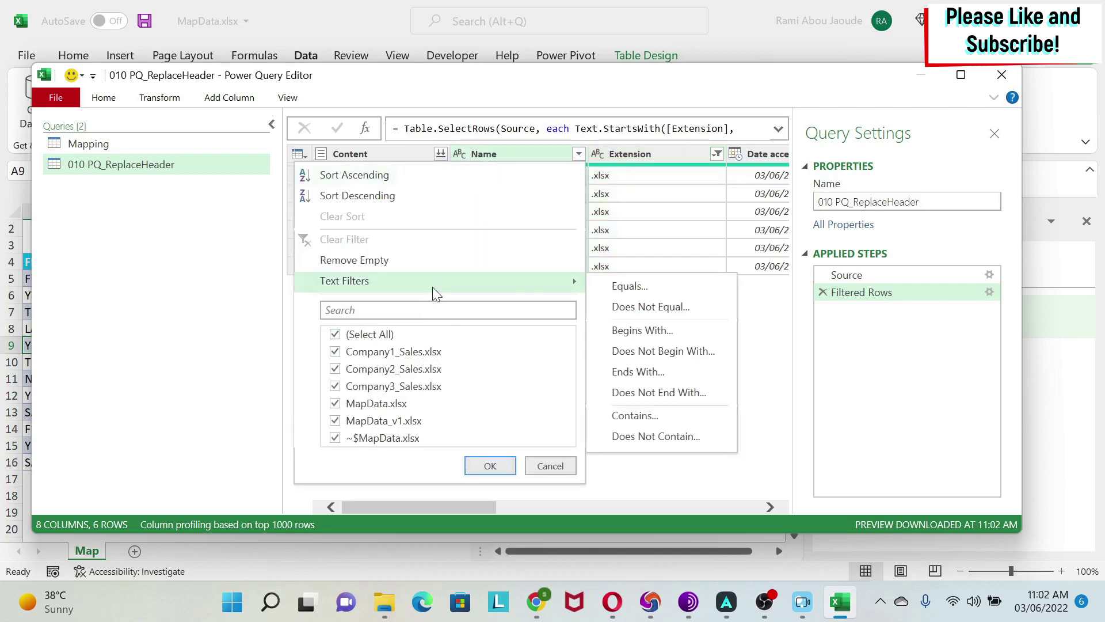
pyautogui.click(645, 422)
pyautogui.click(464, 293)
pyautogui.write('_Sal')
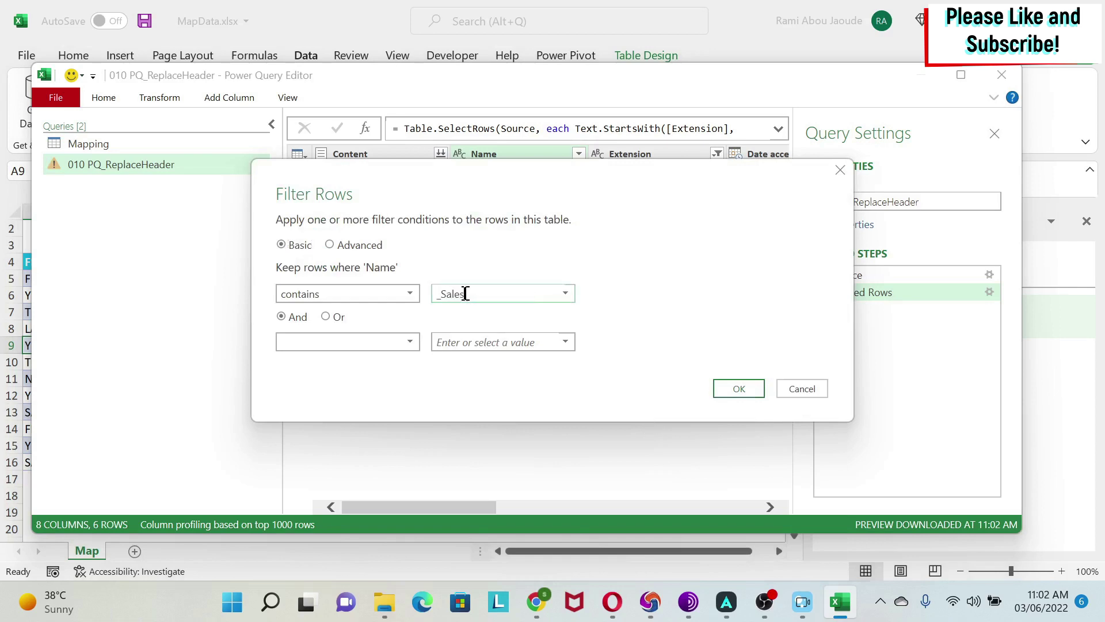
pyautogui.write('es')
pyautogui.click(726, 390)
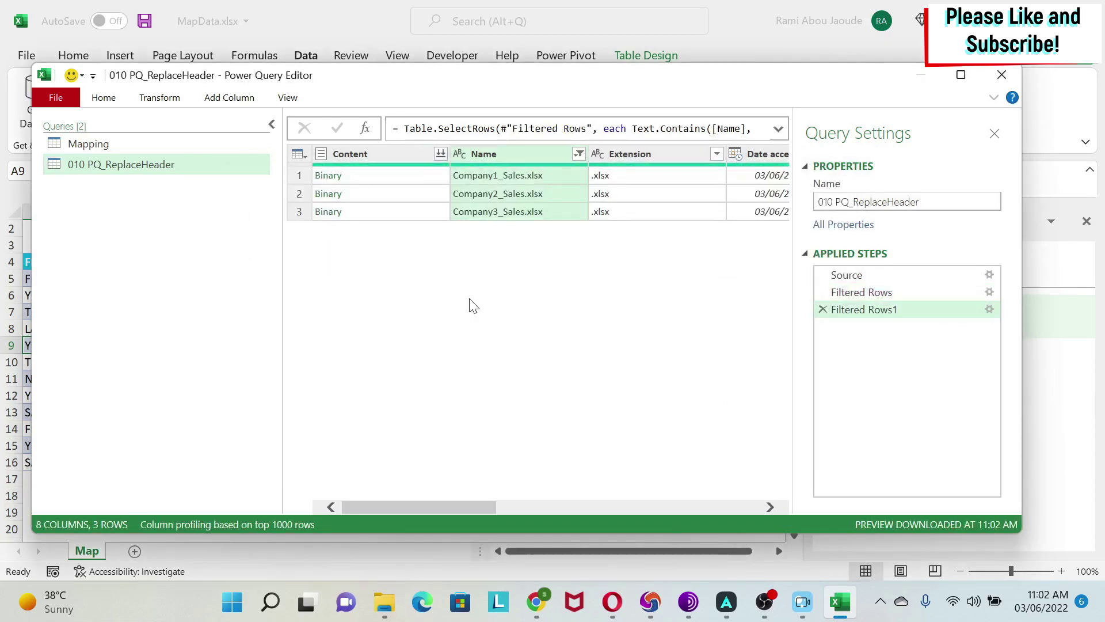
pyautogui.click(440, 159)
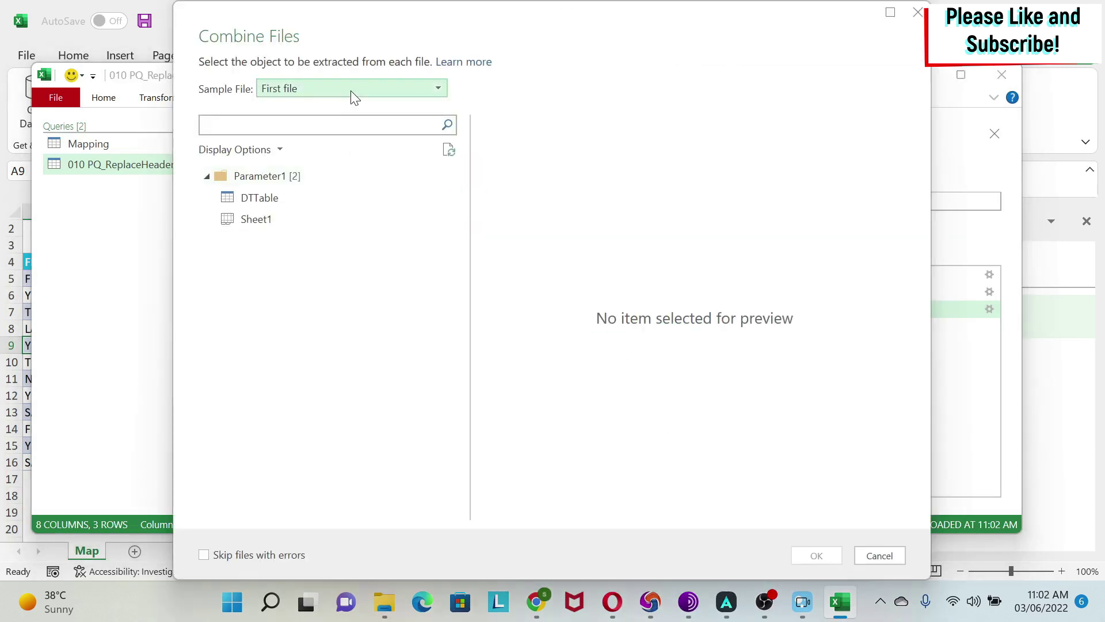
# Step: Combine the files using the first file as sample and its DTTable table
pyautogui.click(353, 89)
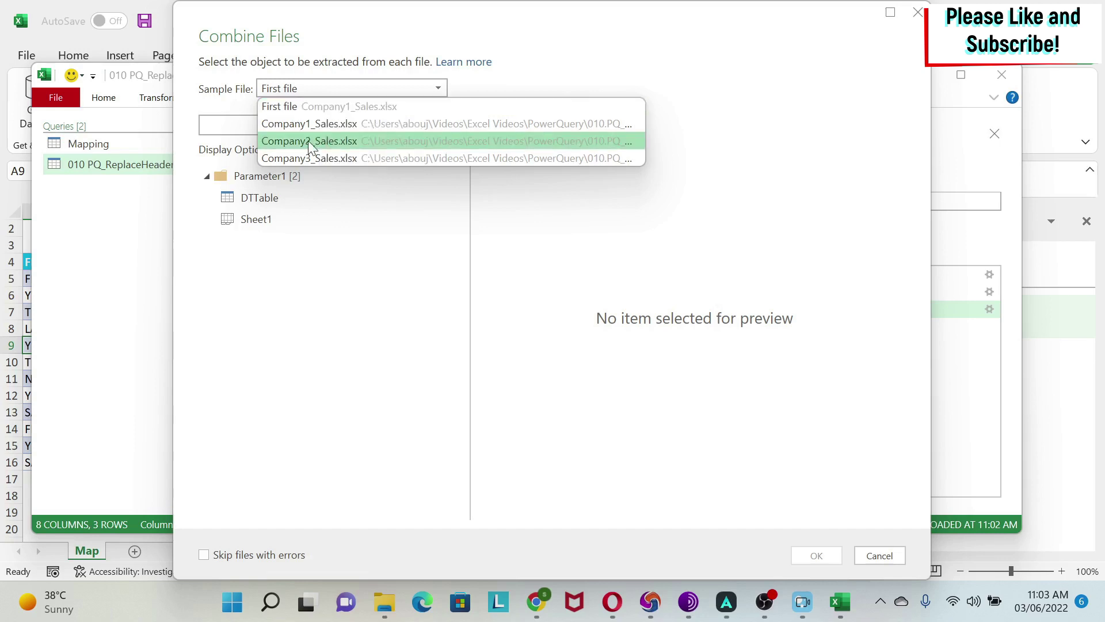
pyautogui.click(323, 107)
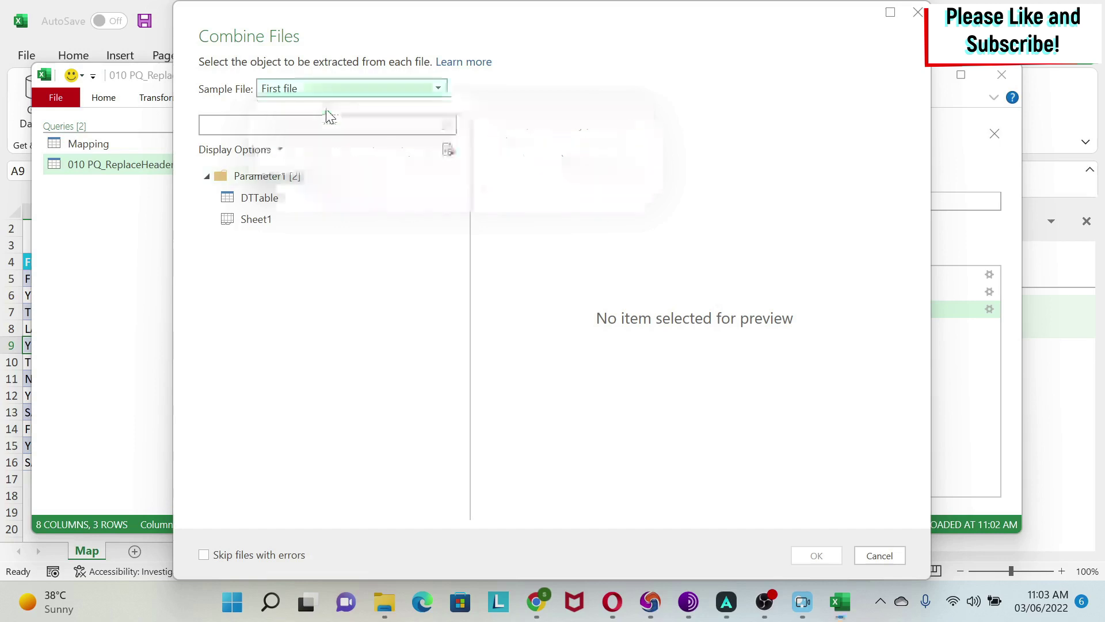
pyautogui.click(266, 201)
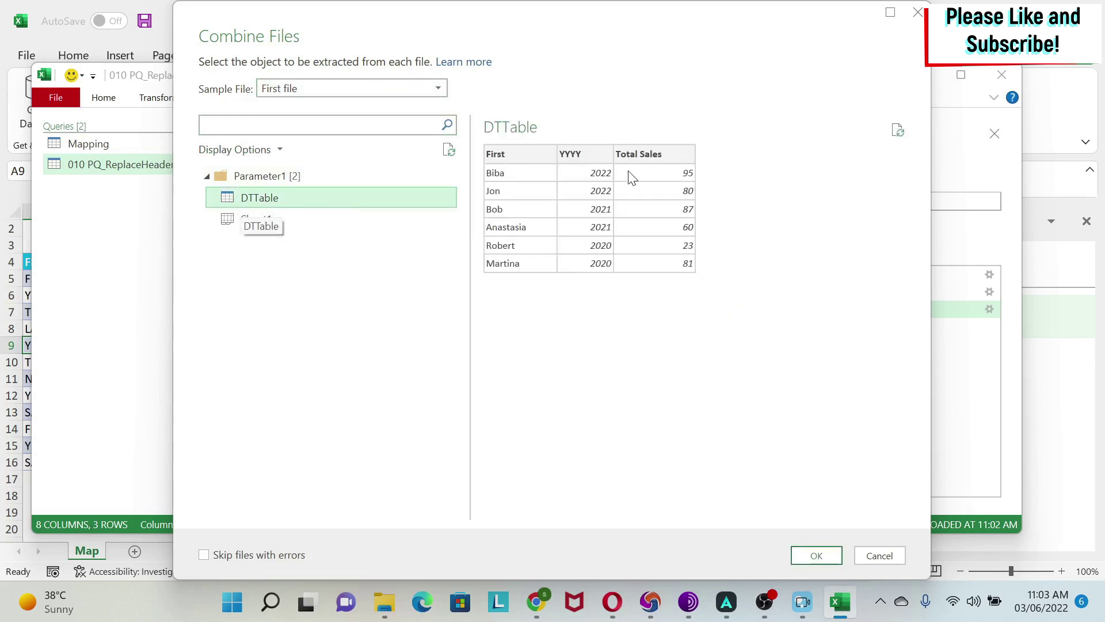
pyautogui.click(817, 555)
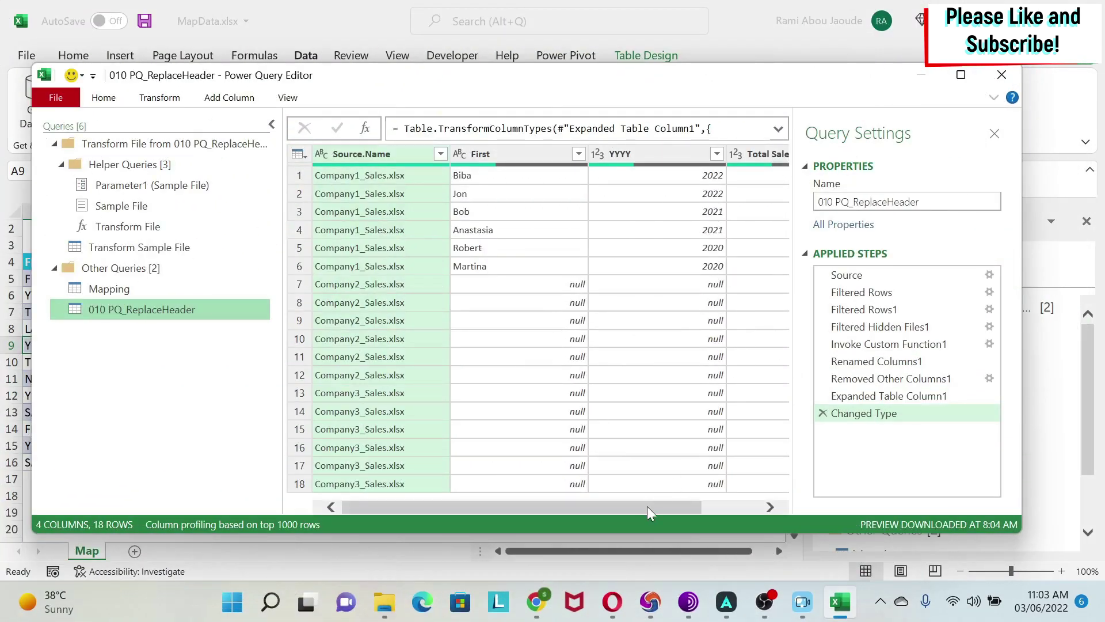
# Step: Adjust the combined preview's view and review the query's original Source step
pyautogui.moveTo(647, 506); pyautogui.dragTo(734, 503)
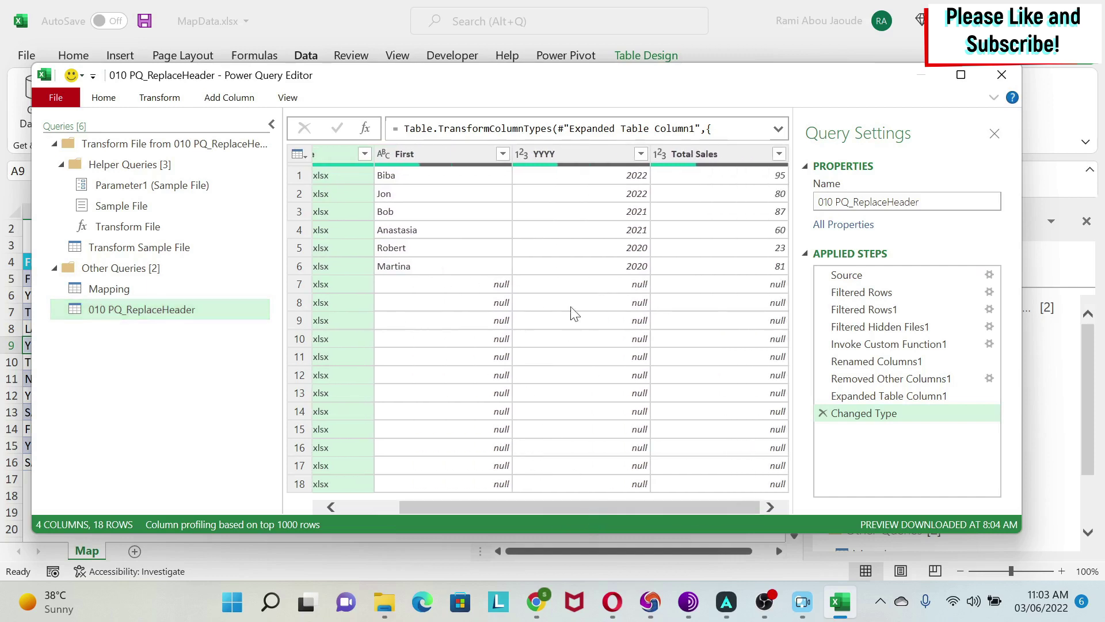
pyautogui.moveTo(689, 506); pyautogui.dragTo(632, 506)
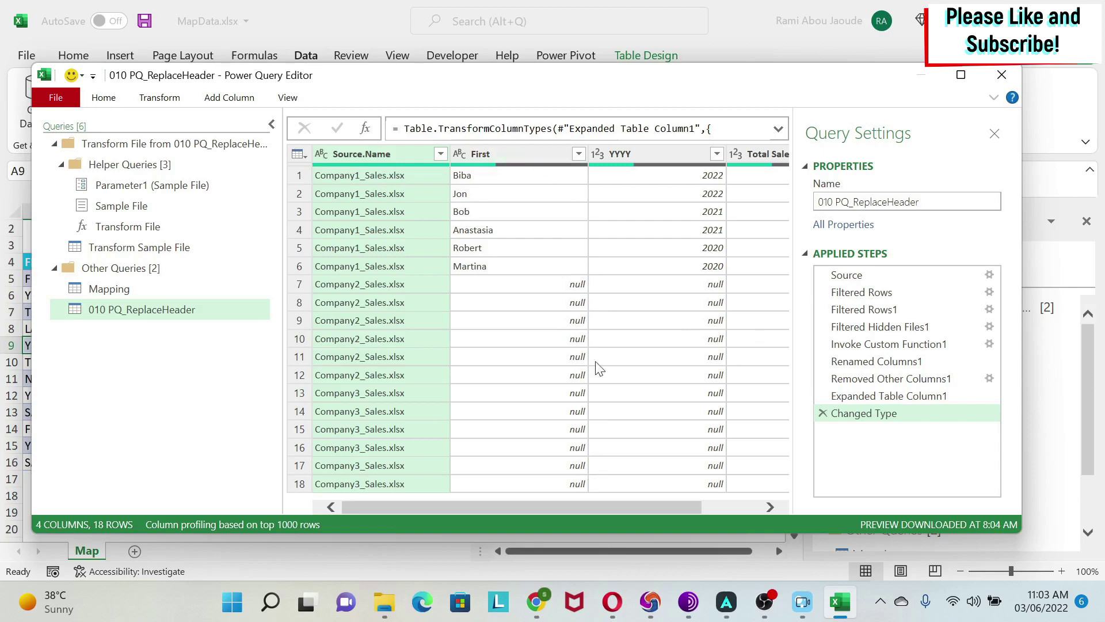
pyautogui.moveTo(635, 512); pyautogui.dragTo(695, 511)
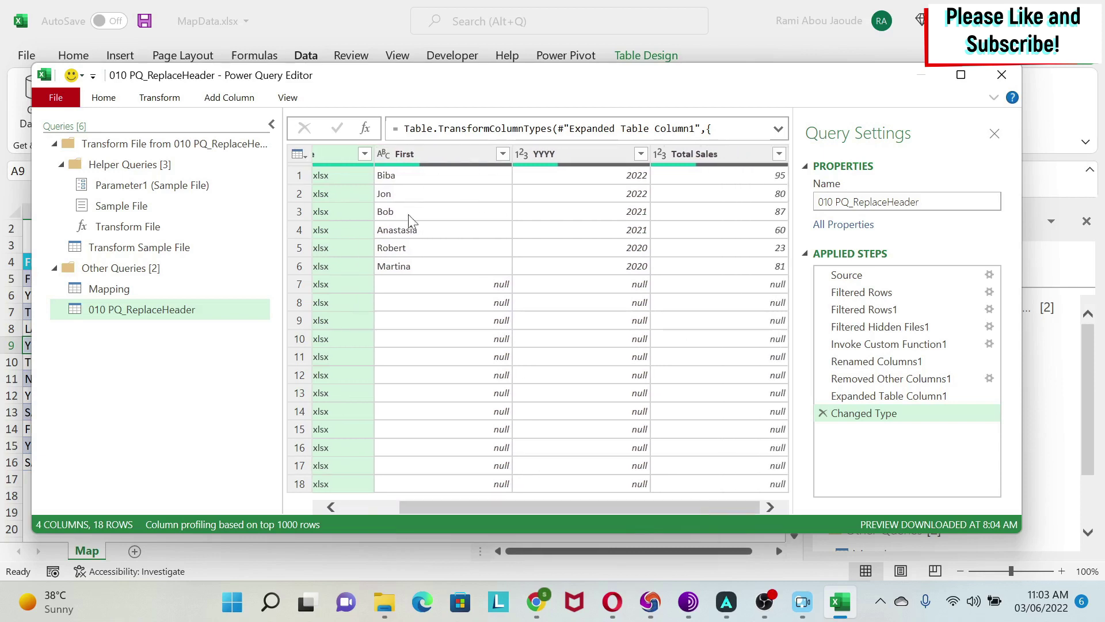
pyautogui.moveTo(516, 172)
pyautogui.moveTo(620, 503); pyautogui.dragTo(548, 502)
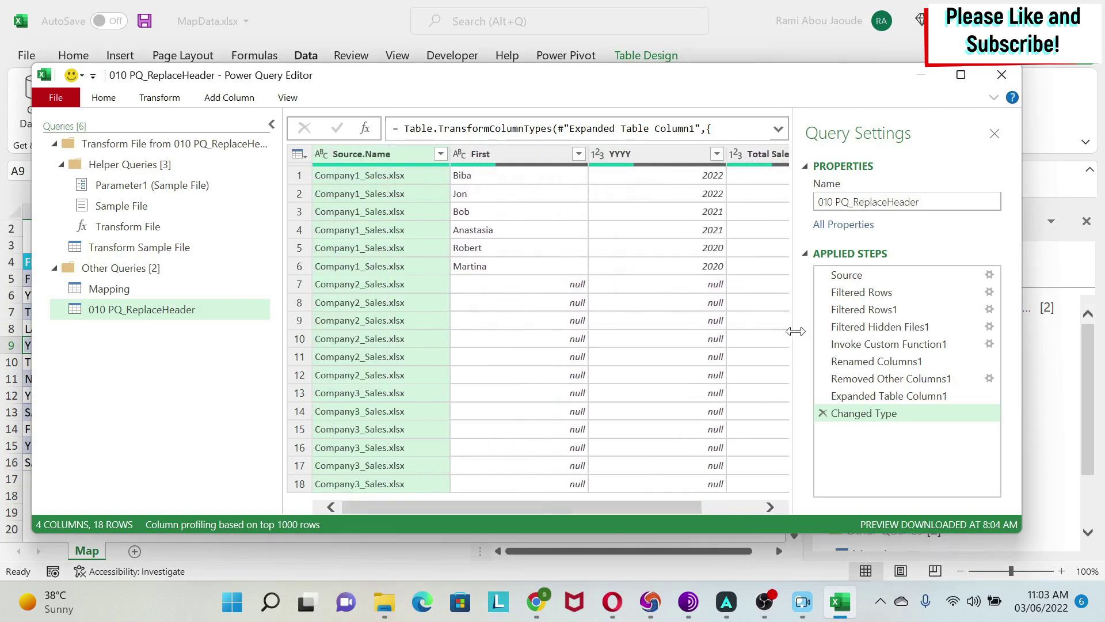
pyautogui.click(893, 275)
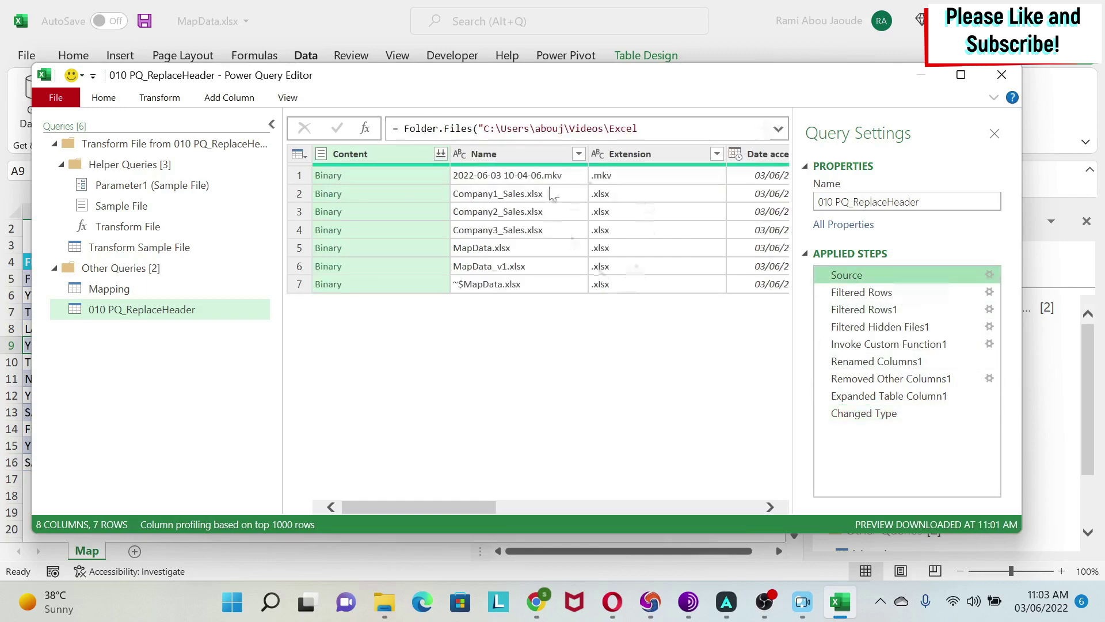
pyautogui.click(881, 292)
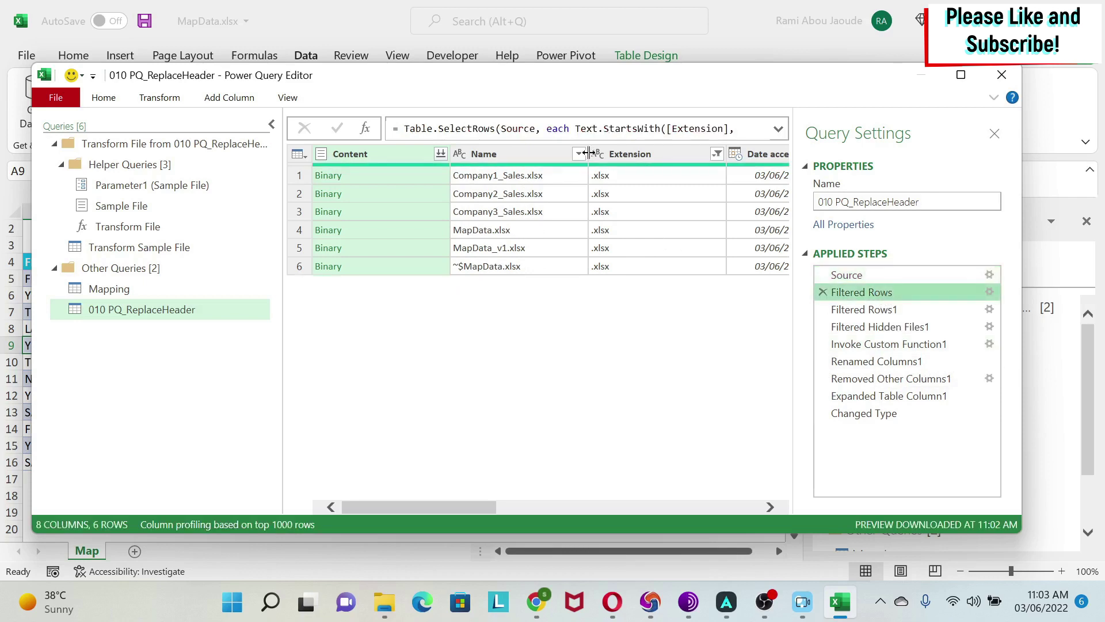
pyautogui.click(872, 310)
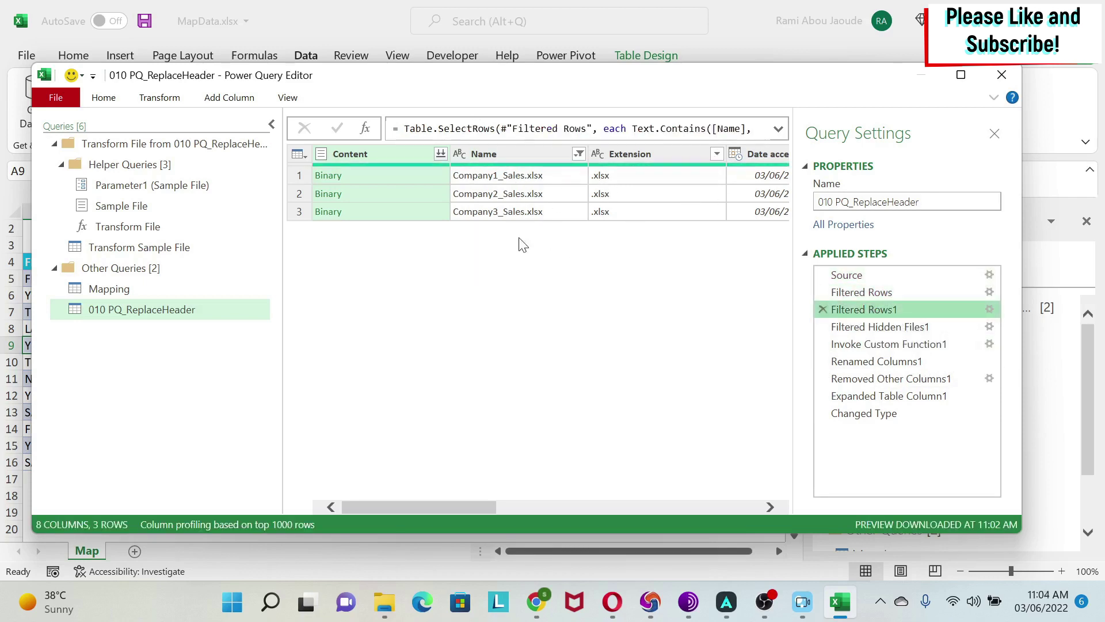
pyautogui.click(920, 328)
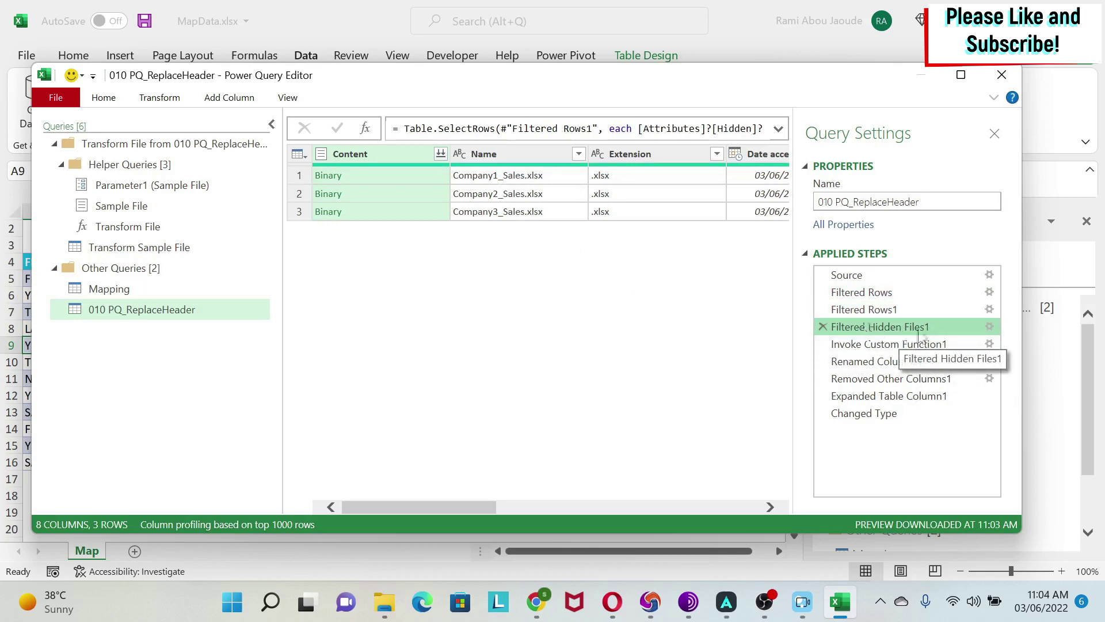
pyautogui.click(887, 346)
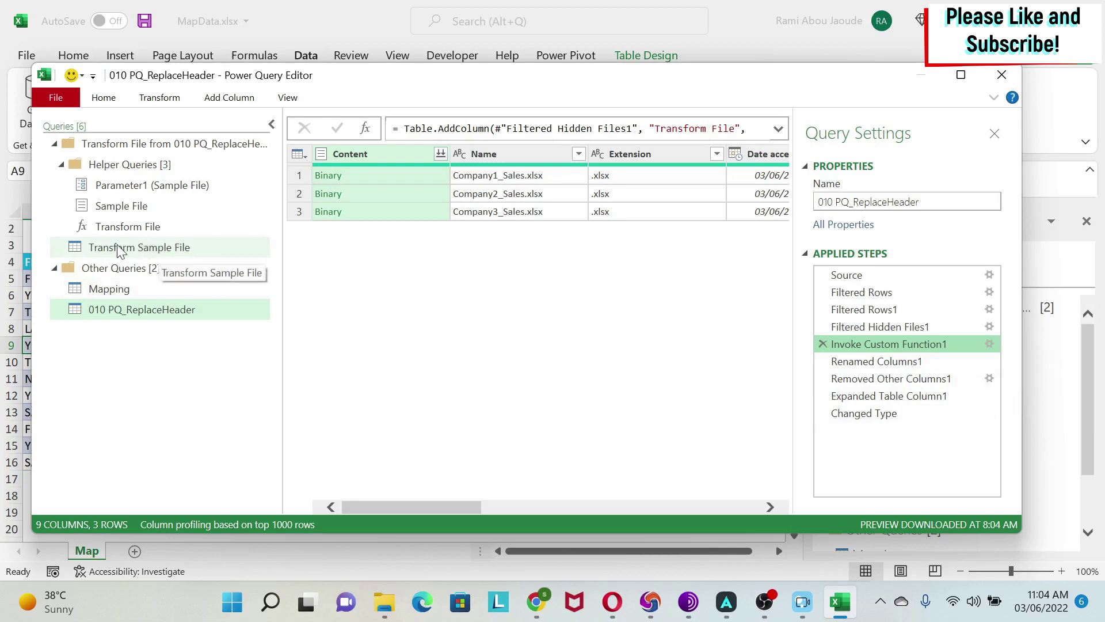
pyautogui.click(856, 363)
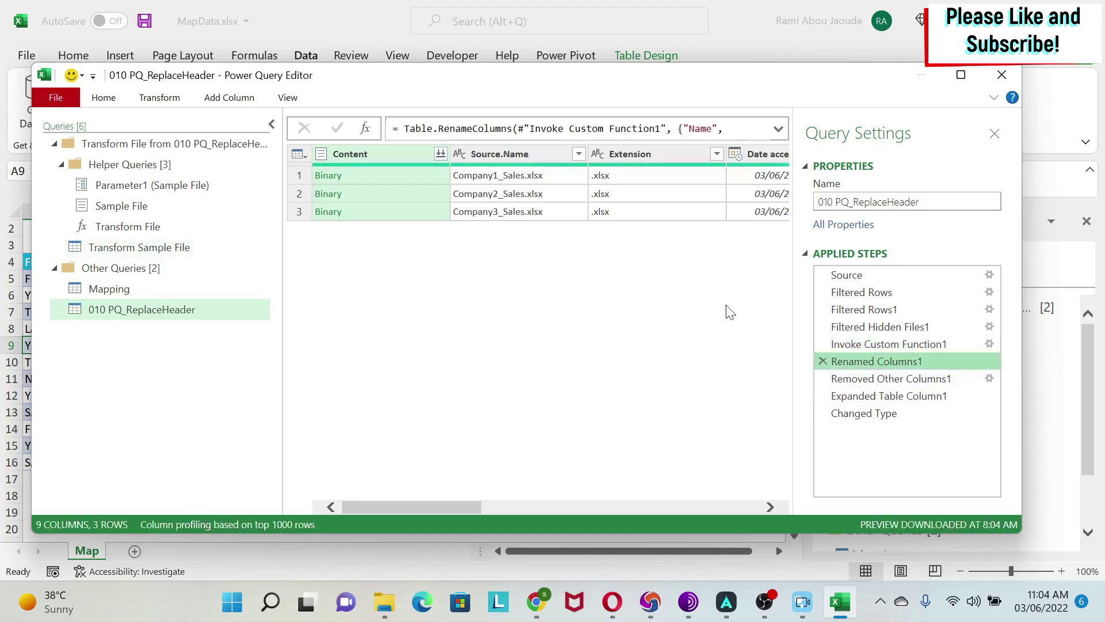
pyautogui.click(917, 379)
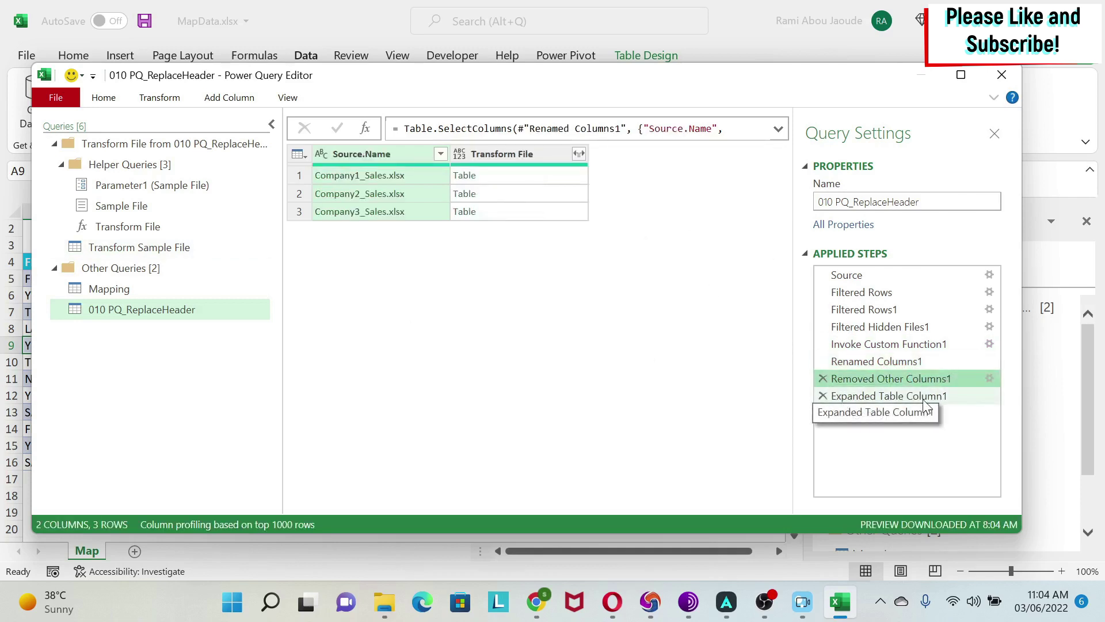
pyautogui.click(924, 397)
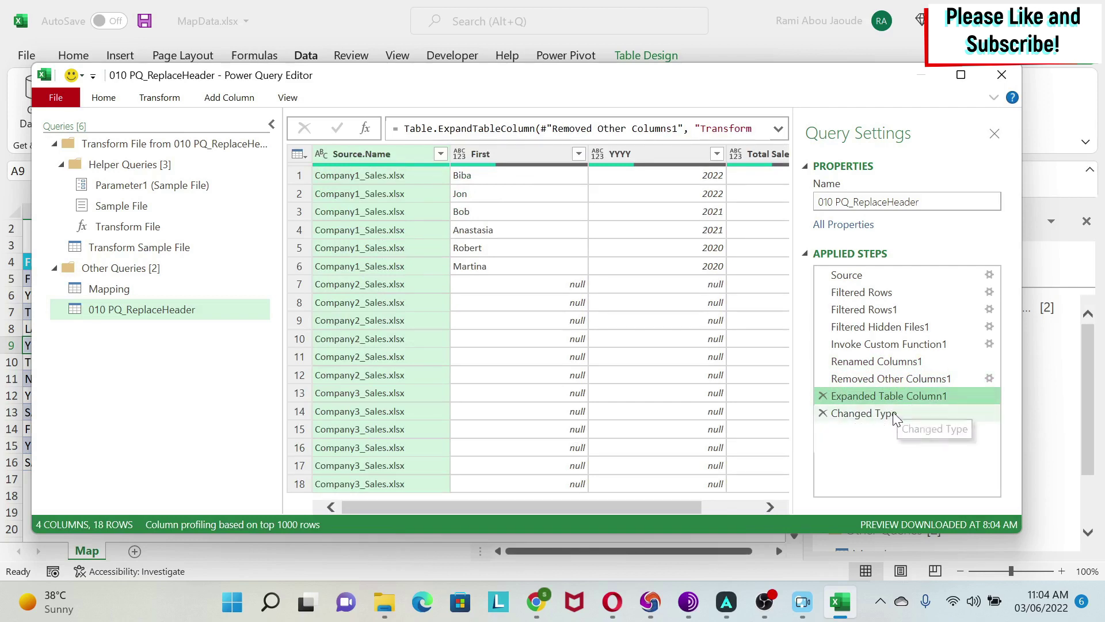
pyautogui.click(894, 414)
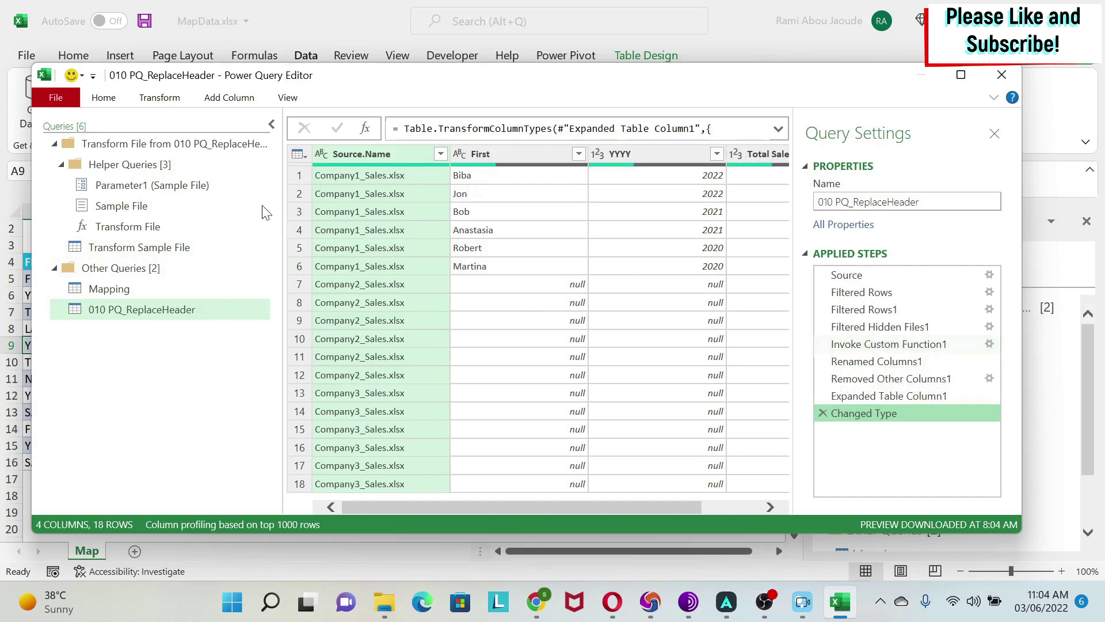
# Step: Open the Transform Sample File query and check its Source and Navigation steps showing DTTable
pyautogui.click(161, 248)
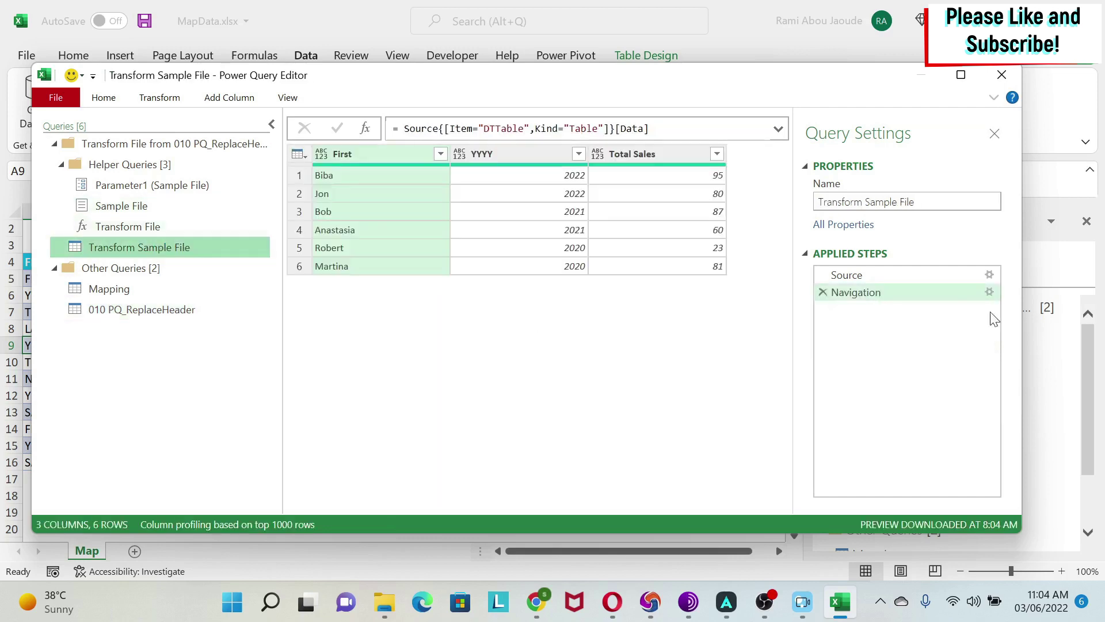
pyautogui.click(878, 275)
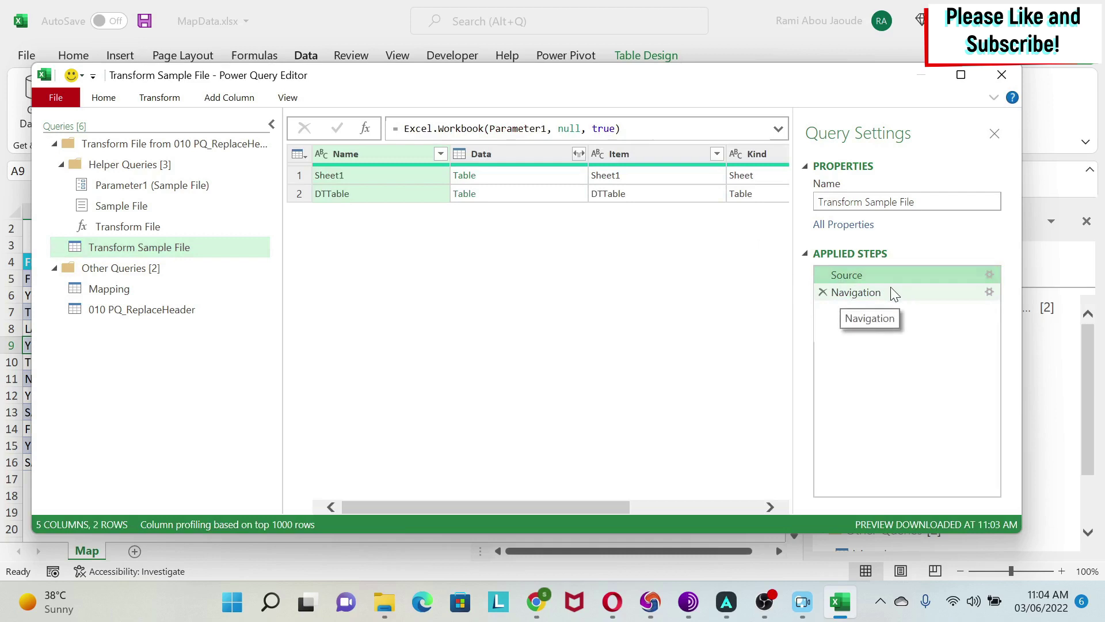
pyautogui.click(889, 292)
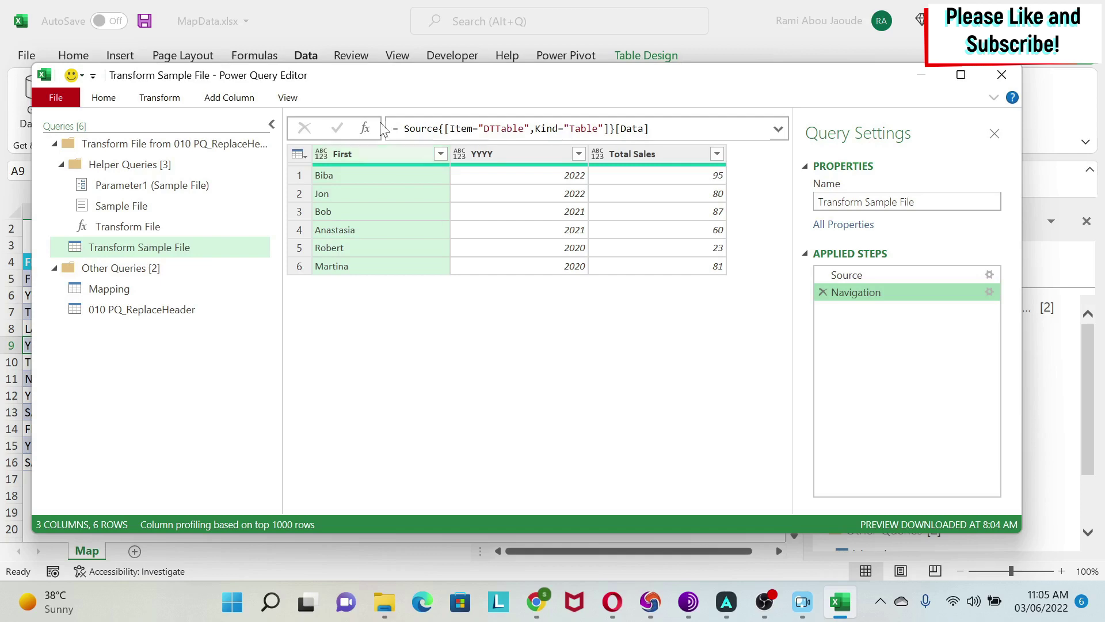
# Step: Close and load the query, then unhide row 1 on the Map sheet above the mapping table
pyautogui.click(96, 97)
pyautogui.click(60, 136)
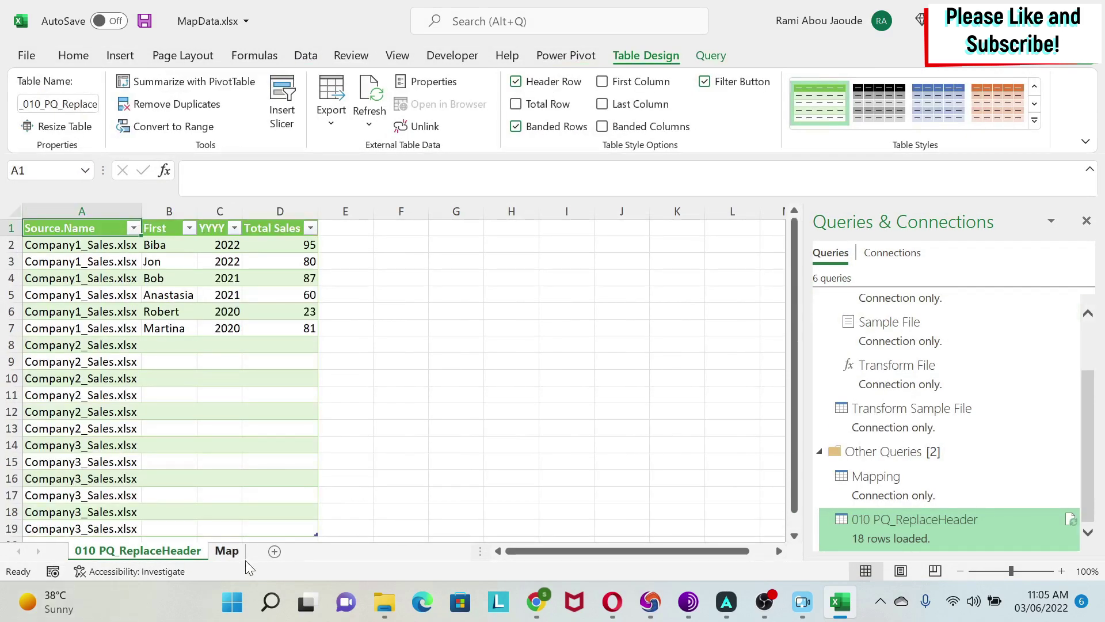
pyautogui.click(228, 552)
pyautogui.press('Right')
pyautogui.press('Right')
pyautogui.press('Right')
pyautogui.press('Right')
pyautogui.press('Right')
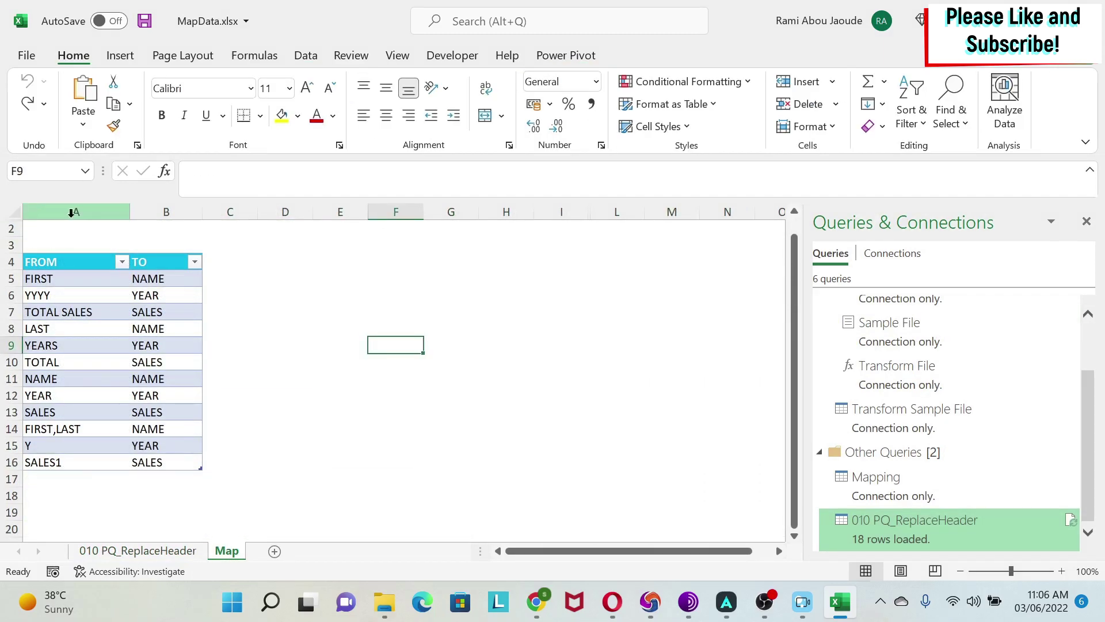
pyautogui.click(9, 227)
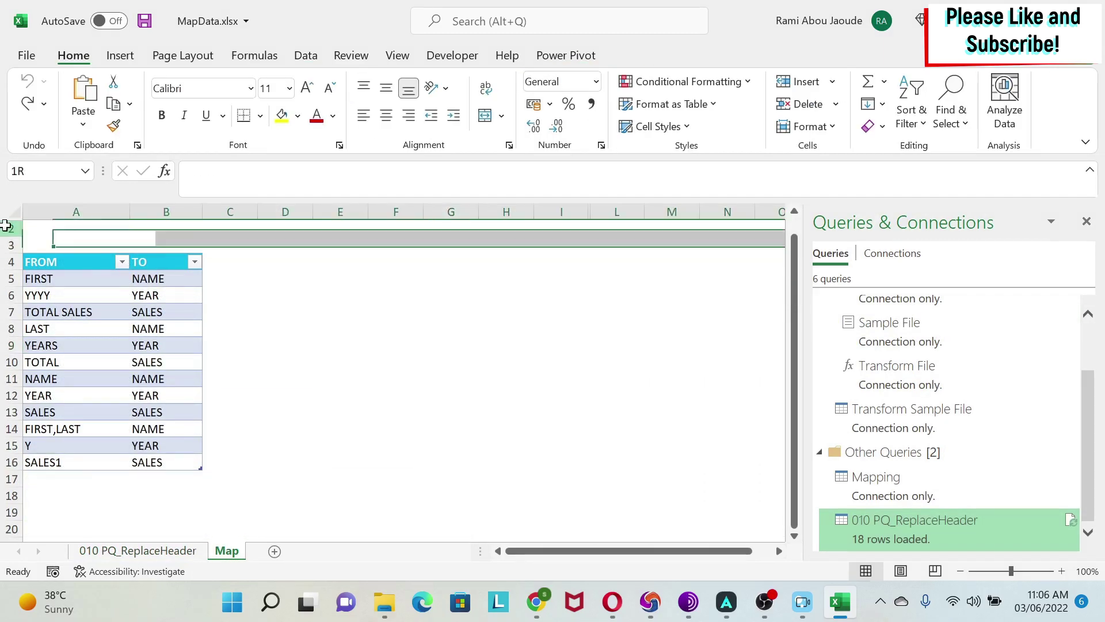
pyautogui.rightClick(9, 227)
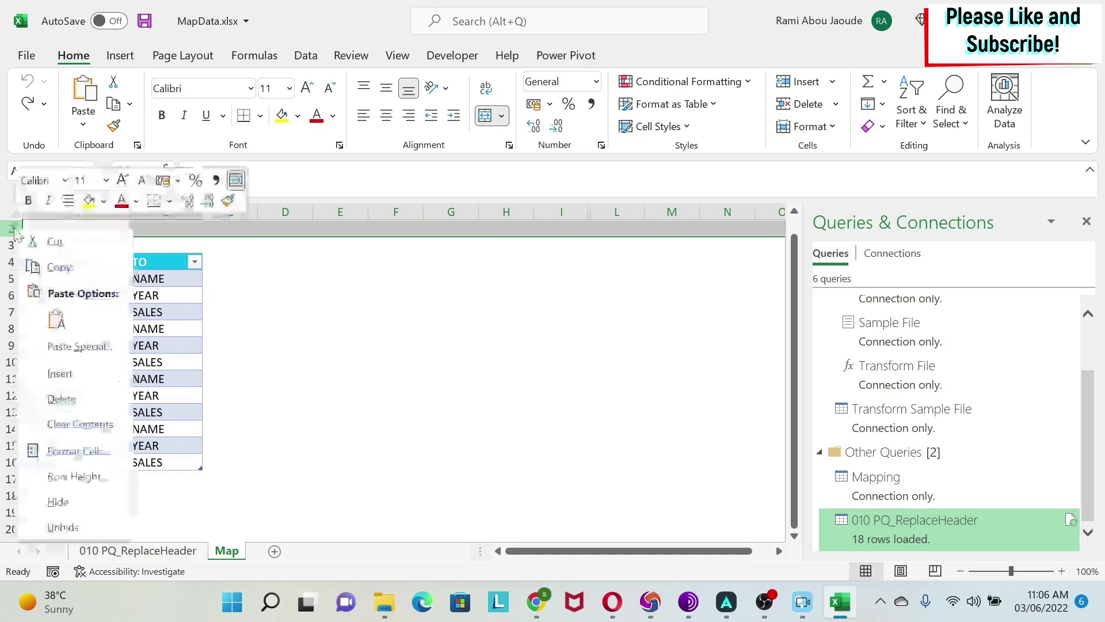
pyautogui.click(69, 526)
# Step: Review the List.Accumulate formula that replaces uppercased headers matching FROM with their TO value
pyautogui.click(451, 377)
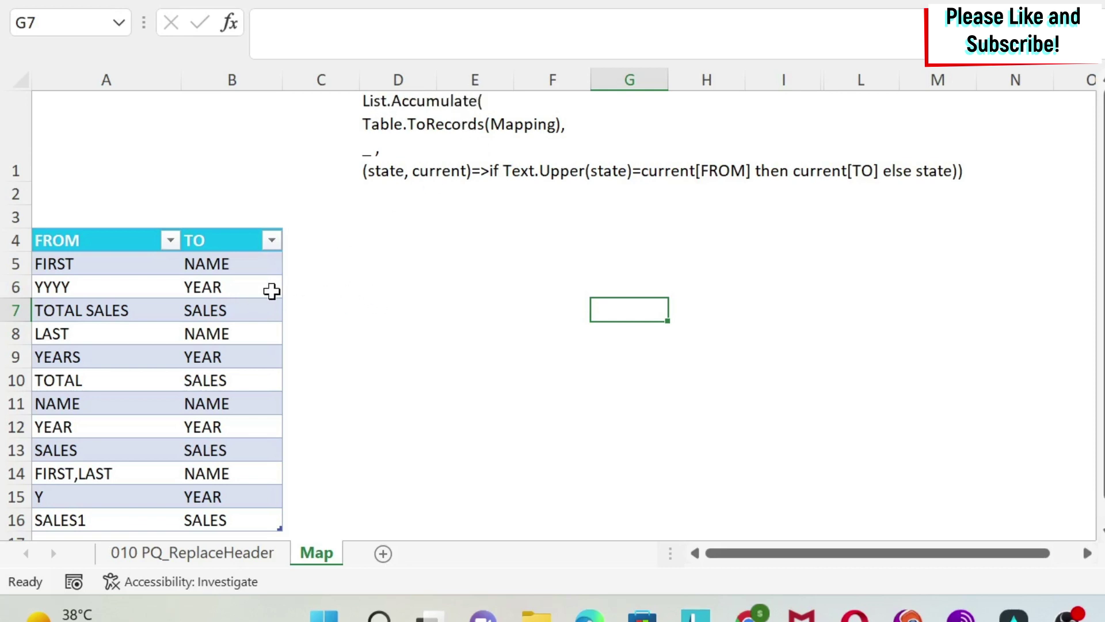
pyautogui.scroll(-1, 271, 292)
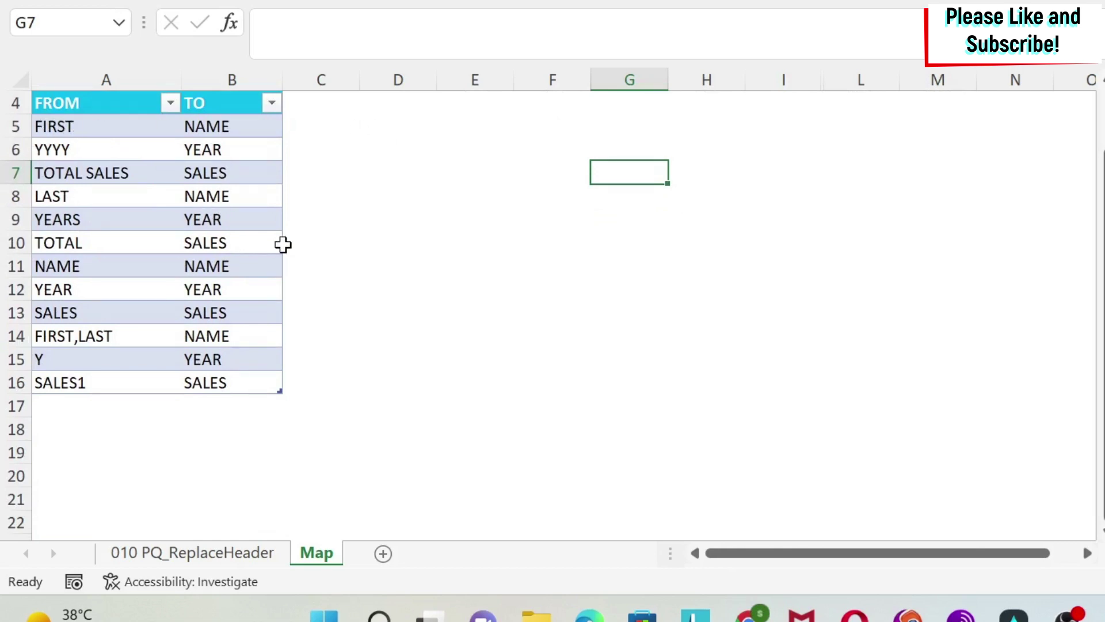
pyautogui.scroll(1, 284, 244)
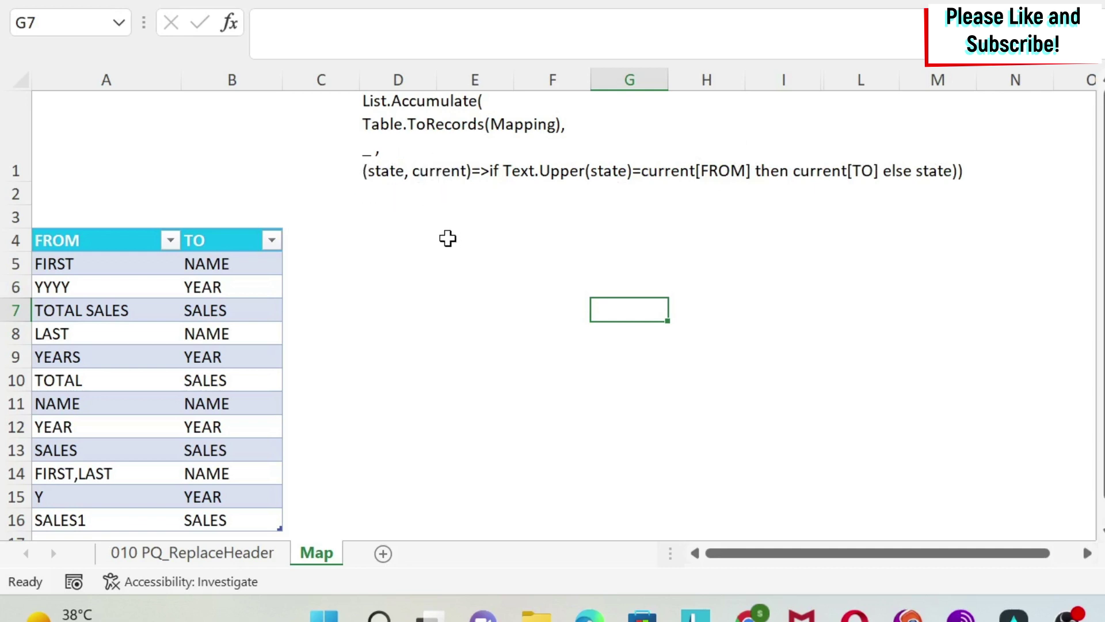
# Step: Enter the headers State, Current[FROM], Current[TO] and End State in D4:G4
pyautogui.click(401, 238)
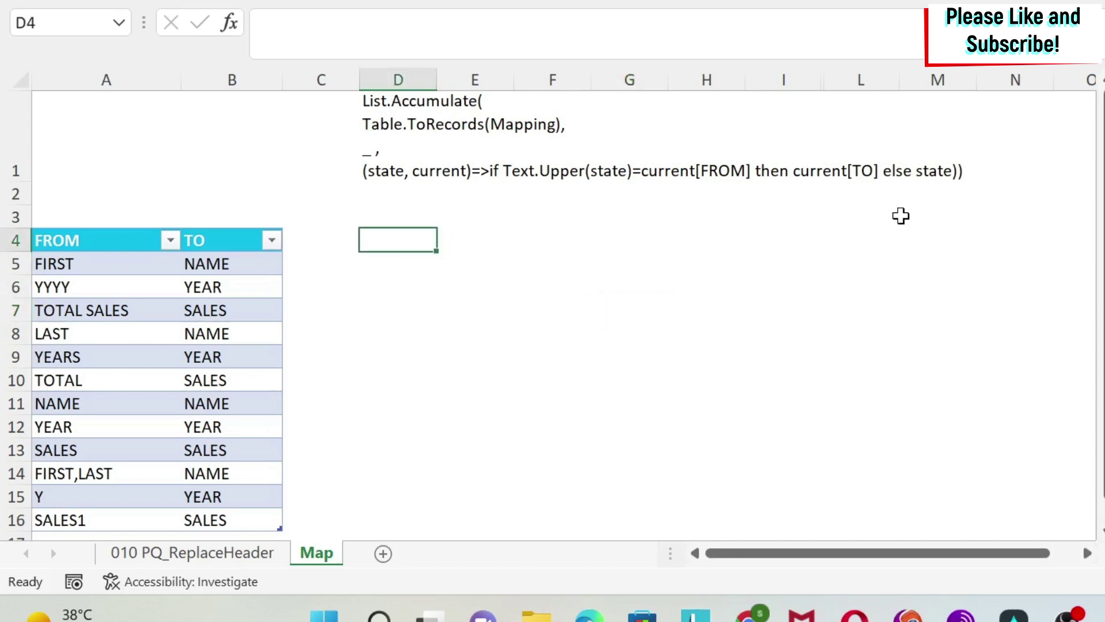
pyautogui.write('State')
pyautogui.press('Tab')
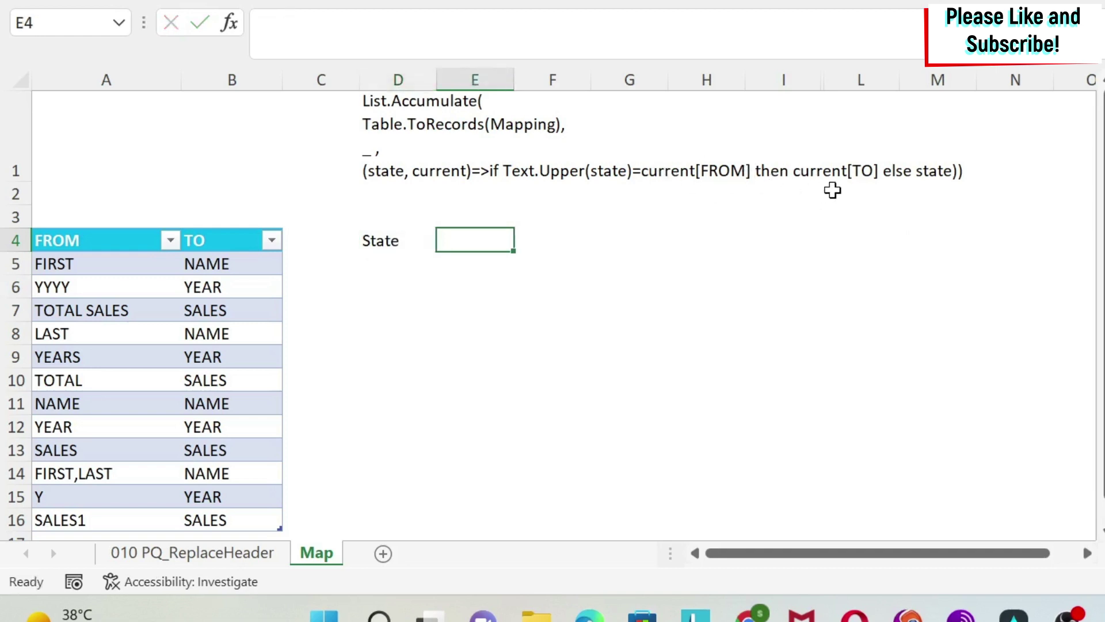
pyautogui.write('Current')
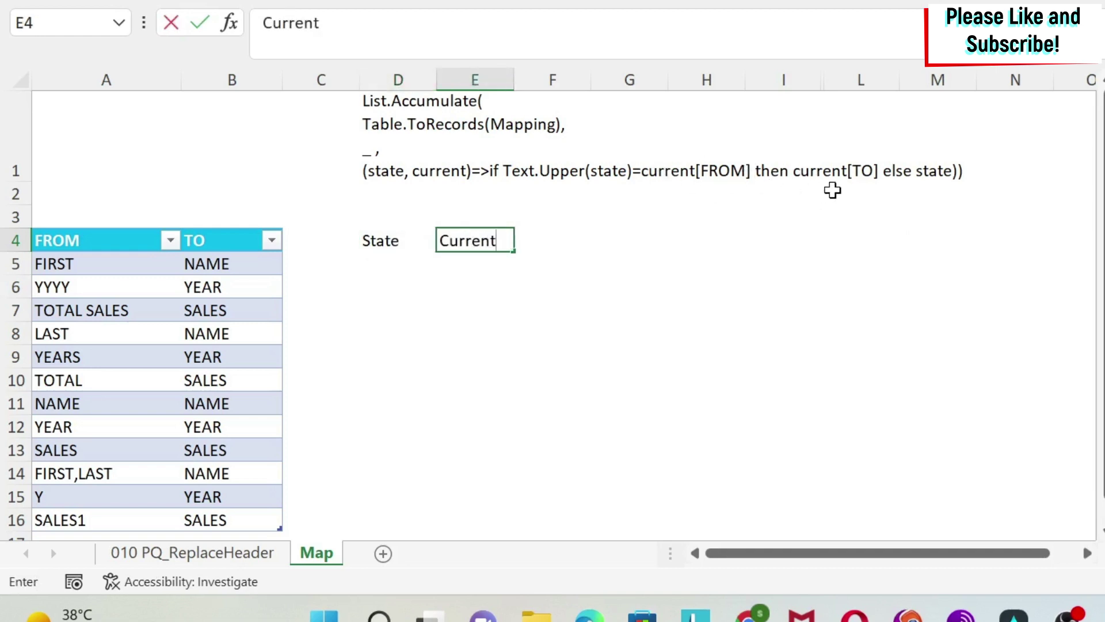
pyautogui.write('[FROM')
pyautogui.press('Tab')
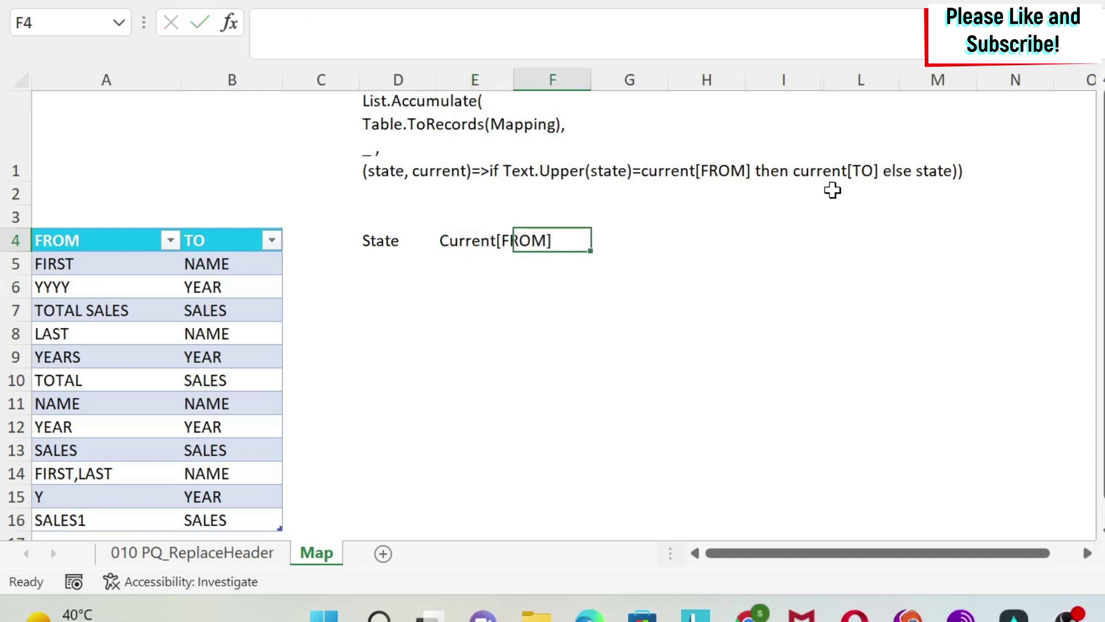
pyautogui.write('Current[TO')
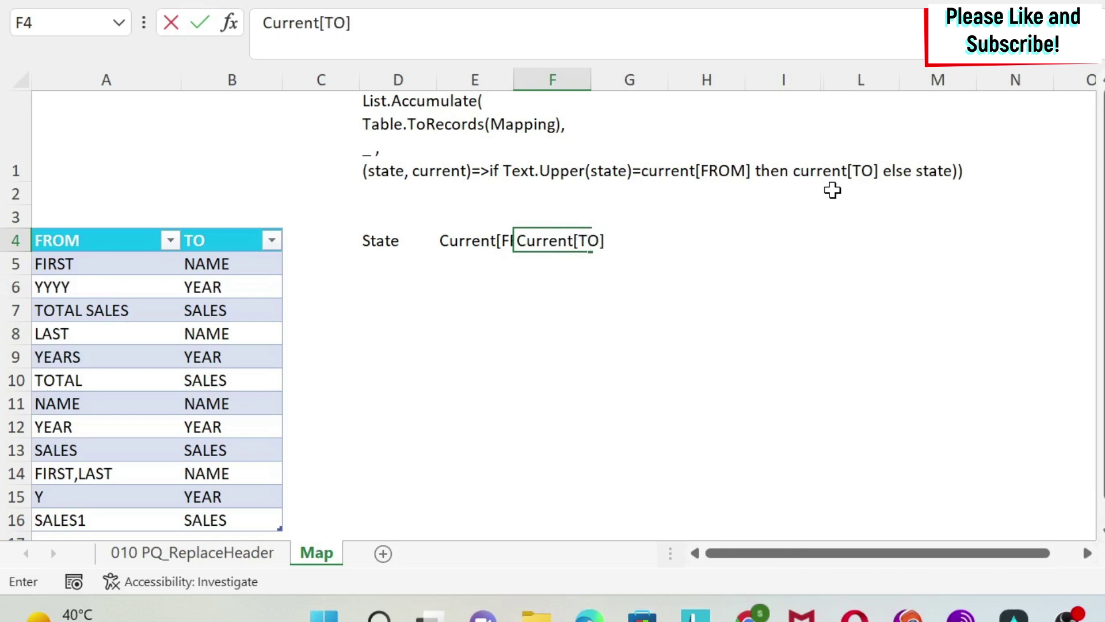
pyautogui.press('Tab')
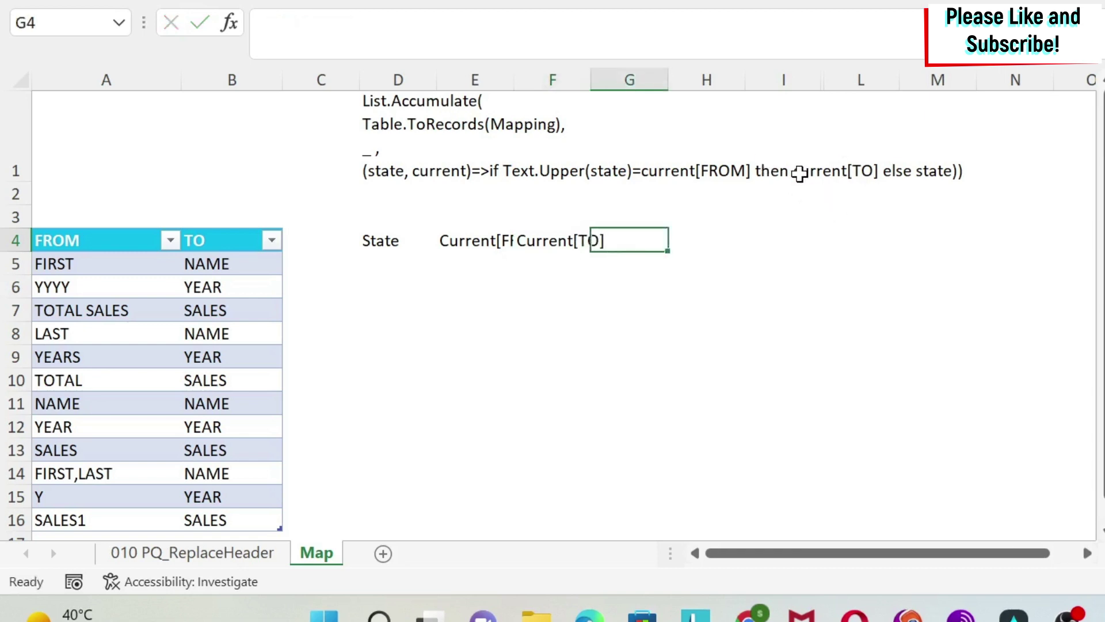
pyautogui.write('End State')
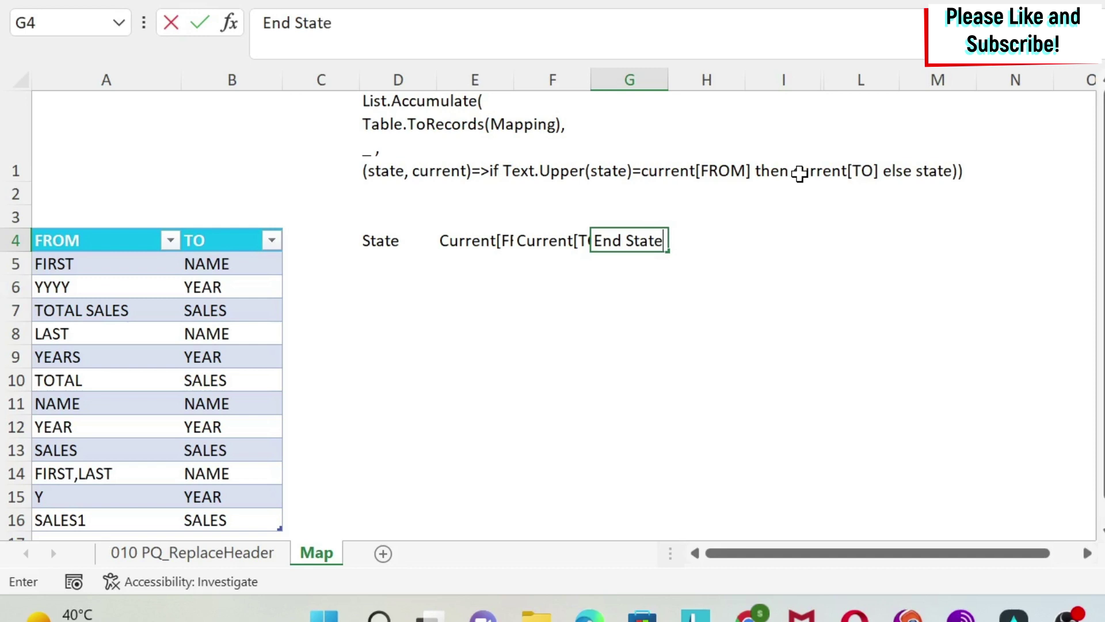
pyautogui.press('Return')
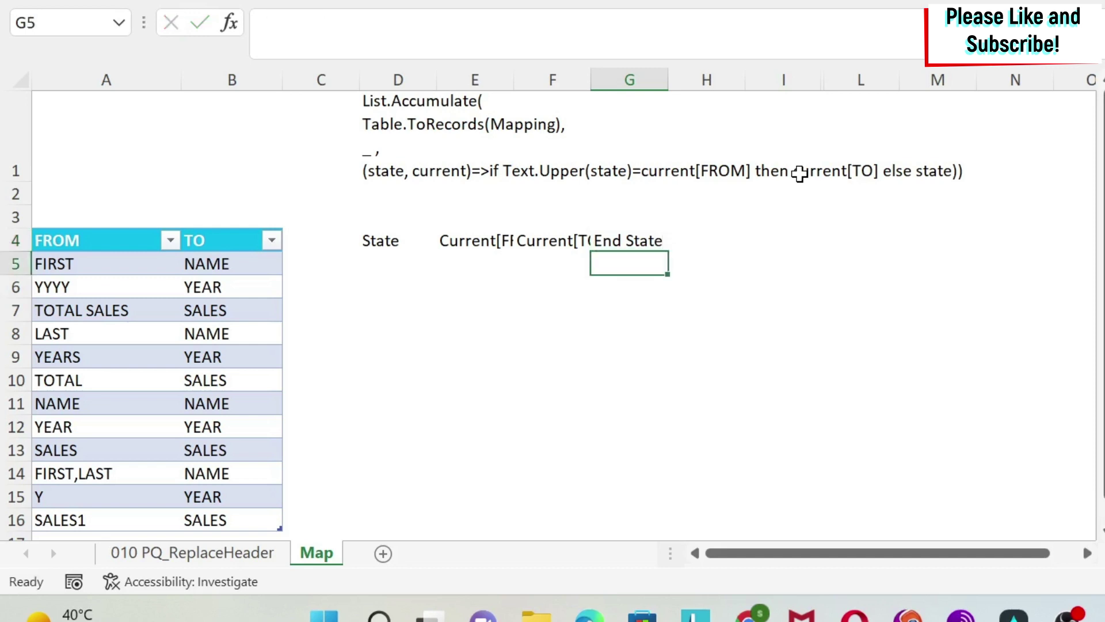
# Step: Autofit columns E and F, apply All Borders to D4:G16, and select the mapping's FROM/TO values
pyautogui.doubleClick(514, 77)
pyautogui.doubleClick(637, 77)
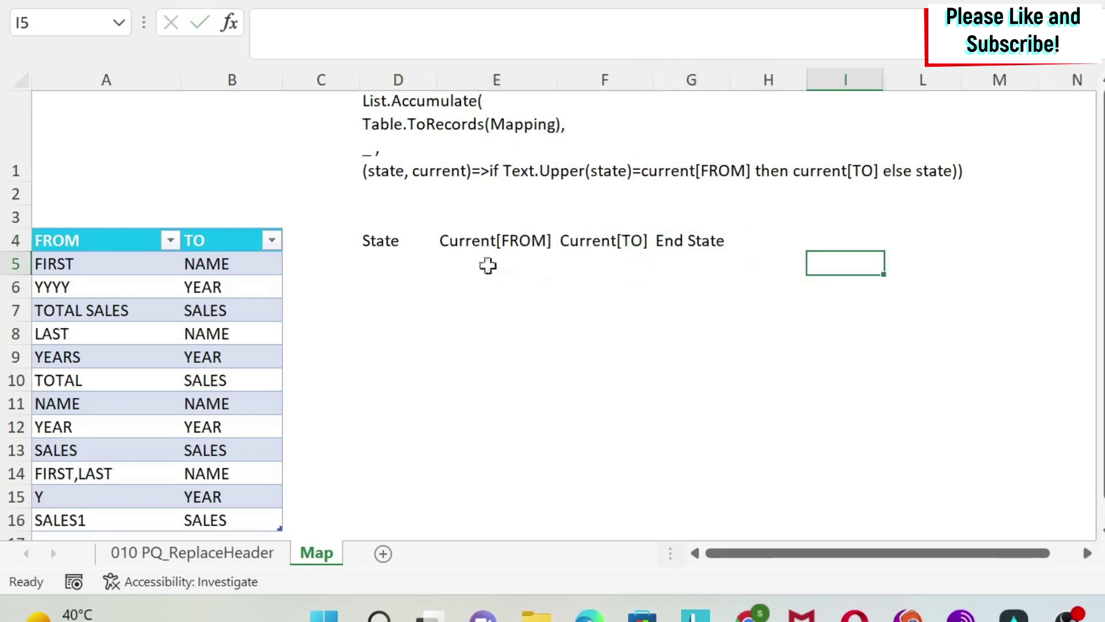
pyautogui.moveTo(378, 236); pyautogui.dragTo(681, 429)
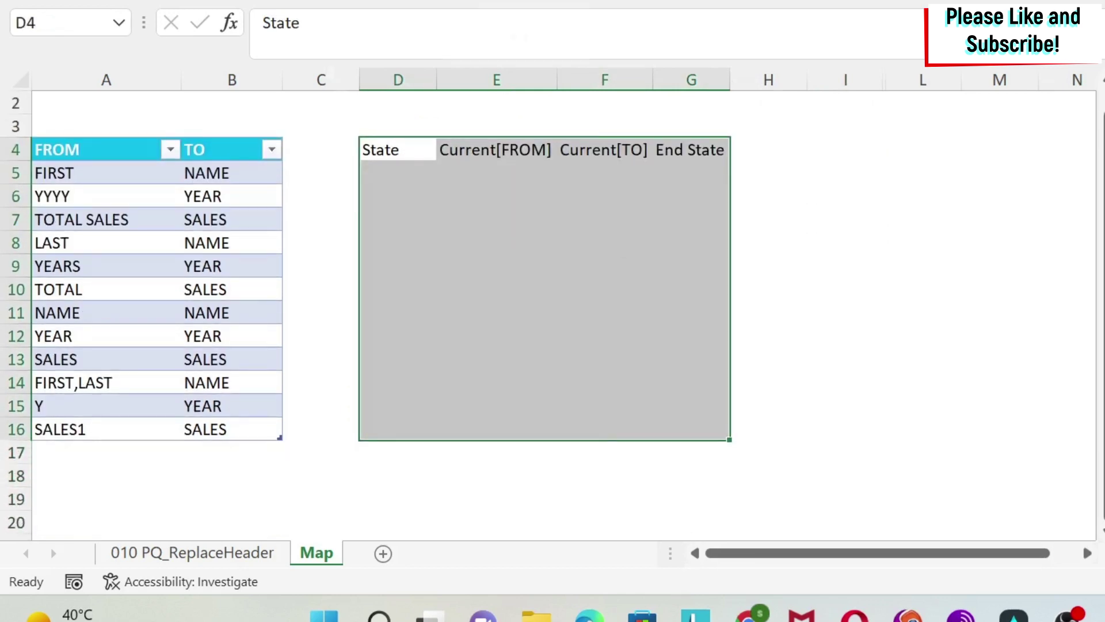
pyautogui.click(402, 196)
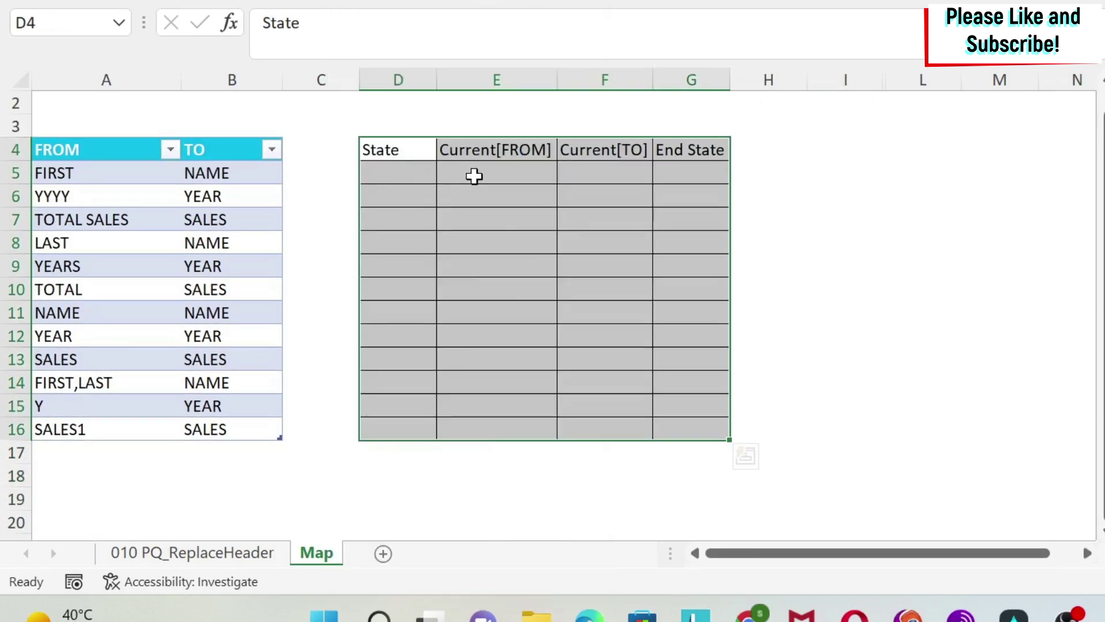
pyautogui.click(474, 176)
pyautogui.scroll(2, 634, 216)
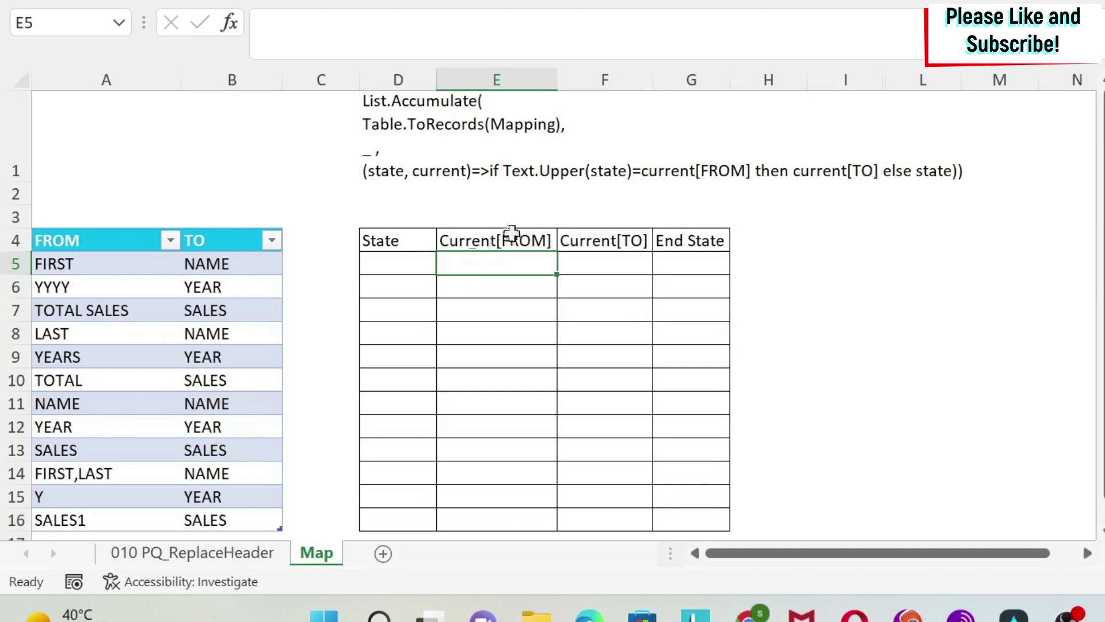
pyautogui.moveTo(84, 261); pyautogui.dragTo(202, 516)
# Step: Paste the mapping's FROM/TO values into E5:F16 and bring the sales files folder forward
pyautogui.hotkey('ctrl', 'c')
pyautogui.click(484, 264)
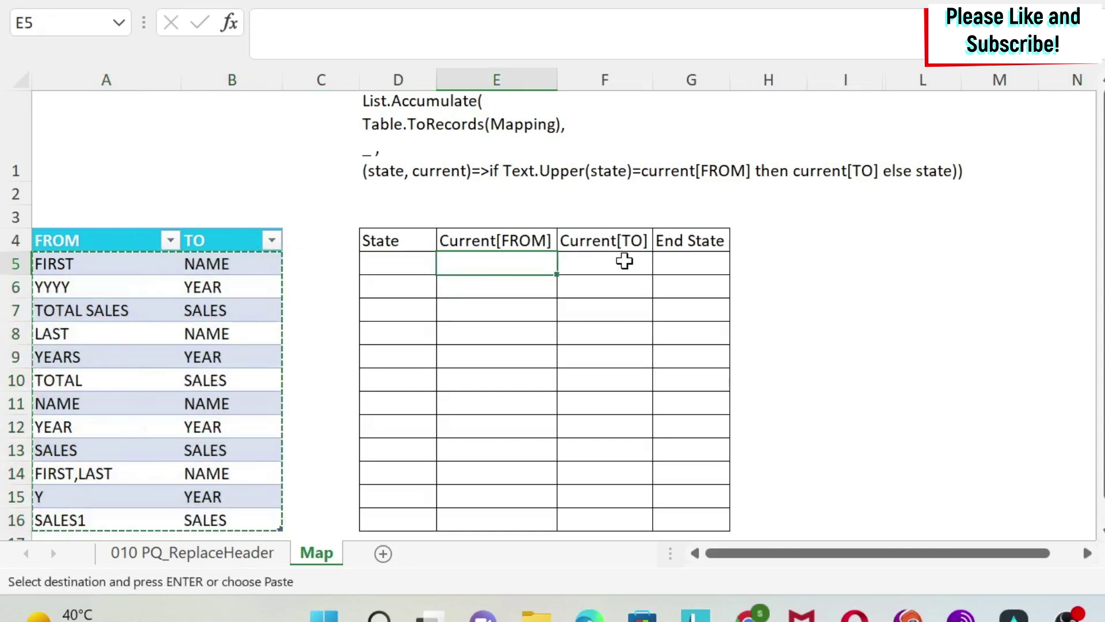
pyautogui.hotkey('ctrl', 'v')
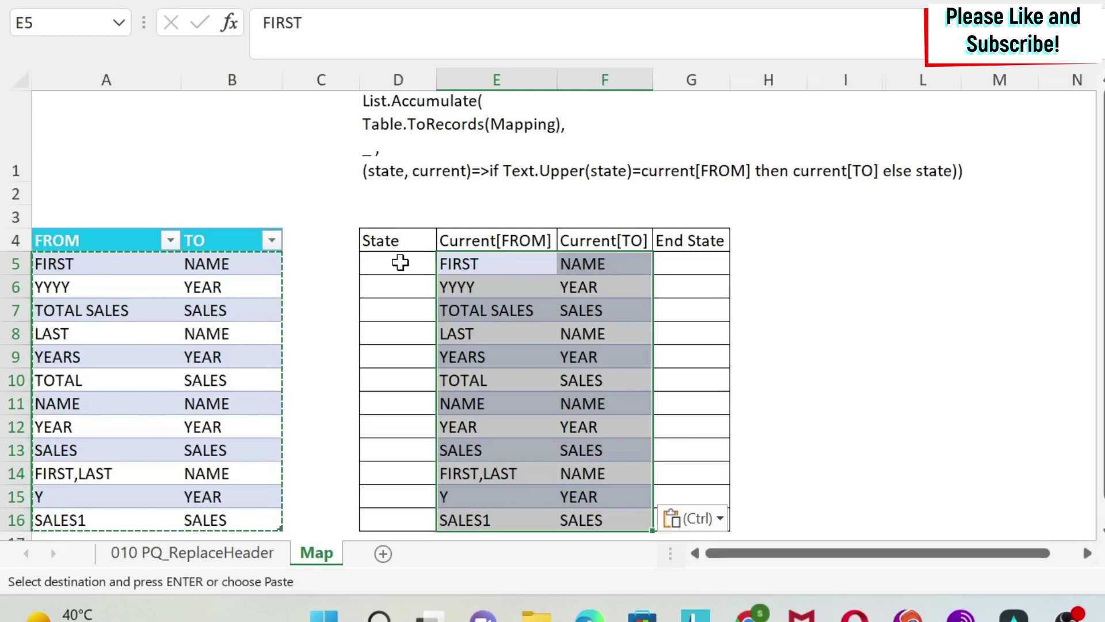
pyautogui.click(534, 614)
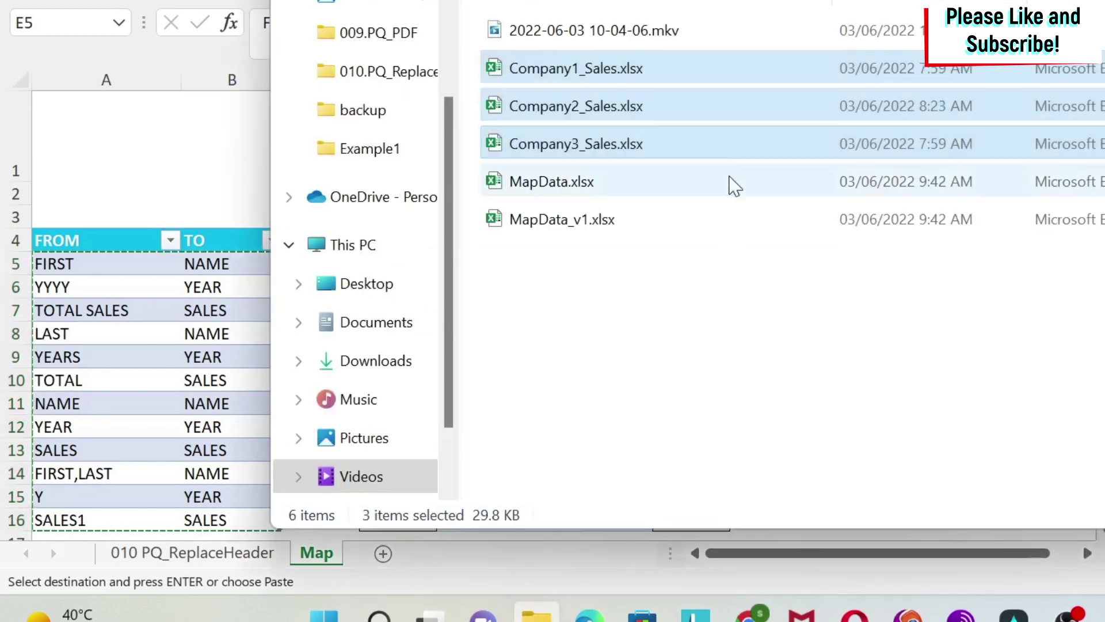
# Step: Copy the Total Sales header from Company1_Sales.xlsx into D5 as the starting State
pyautogui.click(708, 349)
pyautogui.doubleClick(656, 69)
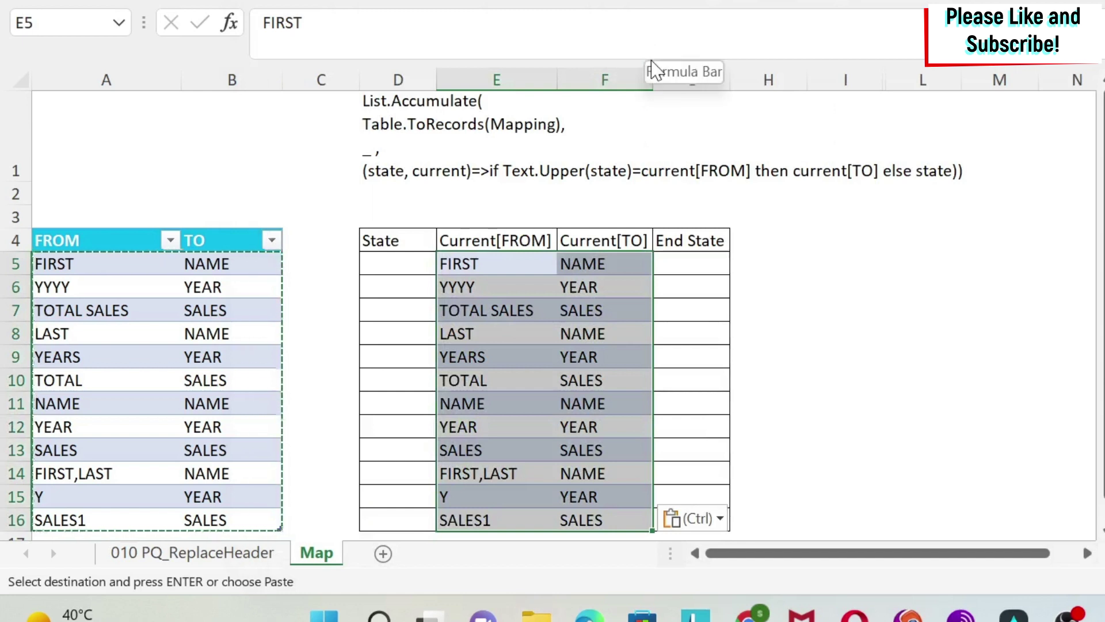
pyautogui.click(489, 266)
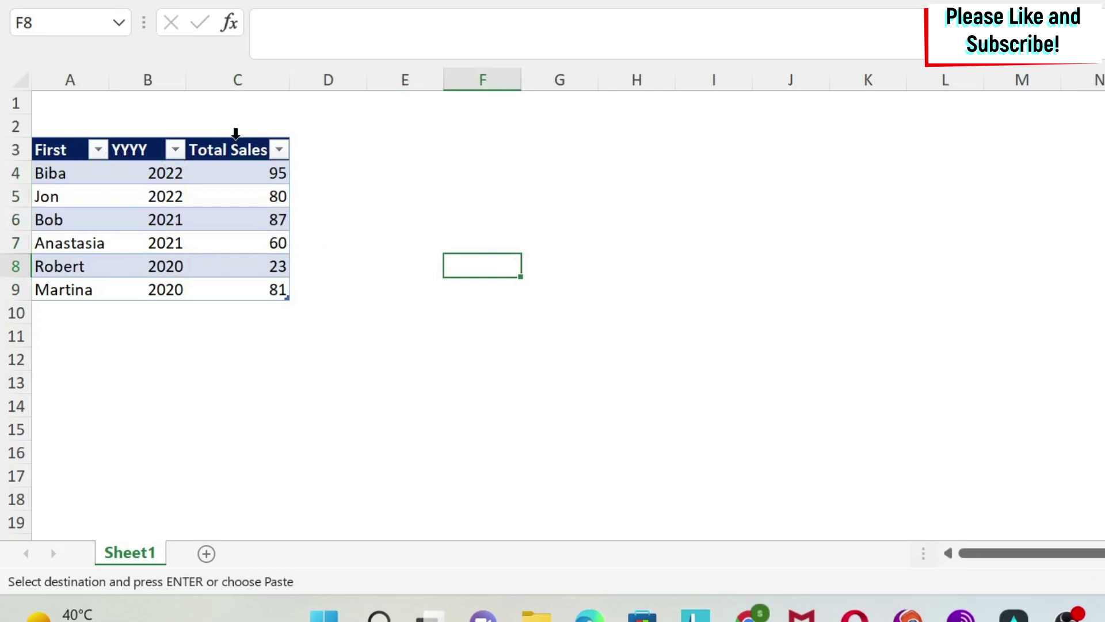
pyautogui.click(225, 151)
pyautogui.hotkey('ctrl', 'c')
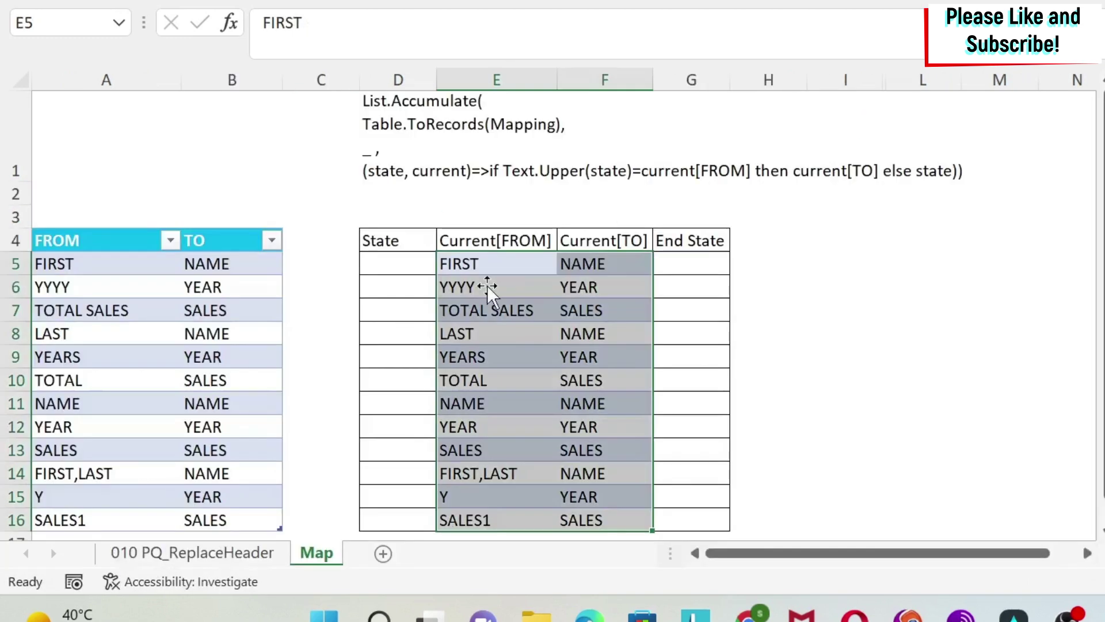
pyautogui.click(385, 270)
pyautogui.hotkey('ctrl', 'v')
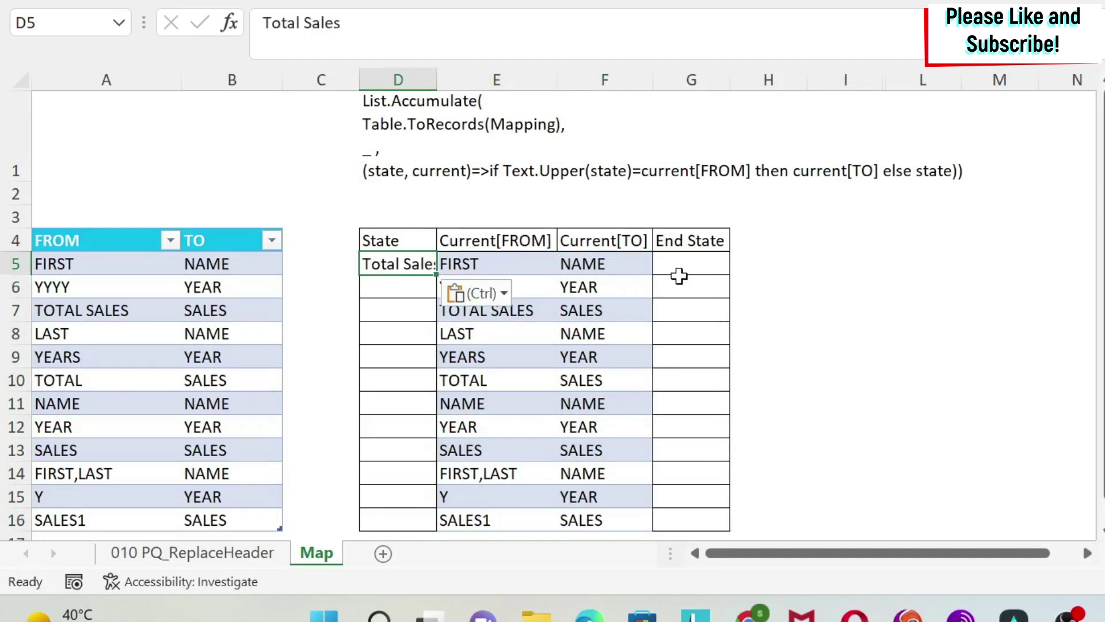
pyautogui.moveTo(438, 76); pyautogui.dragTo(445, 77)
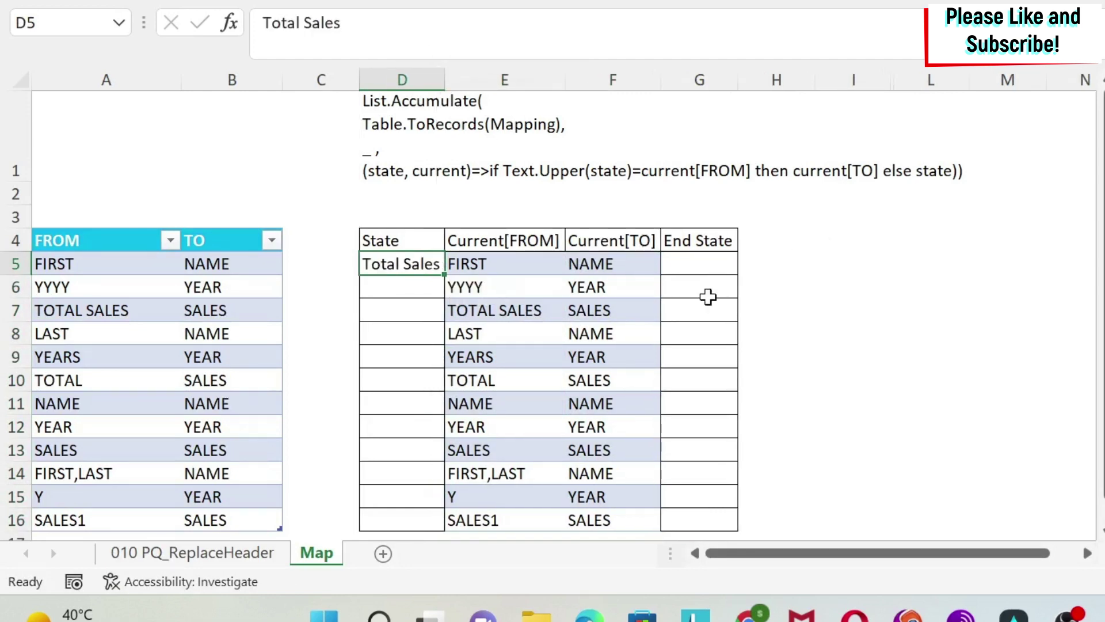
pyautogui.click(846, 332)
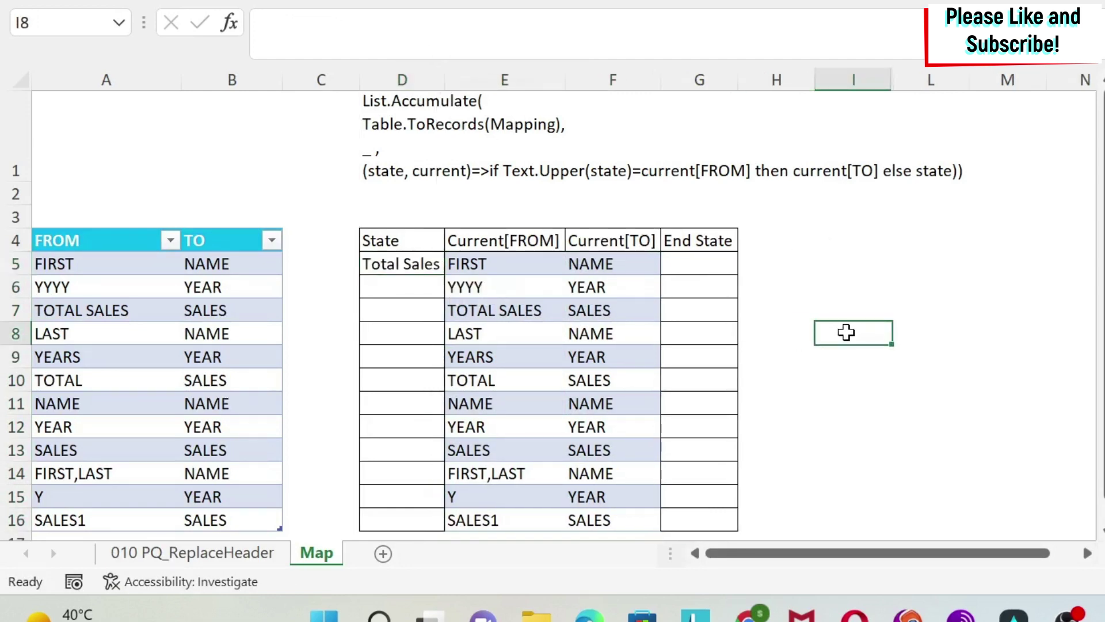
# Step: Retype D5 as TOTAL SALES and autofit column D
pyautogui.click(699, 264)
pyautogui.click(432, 262)
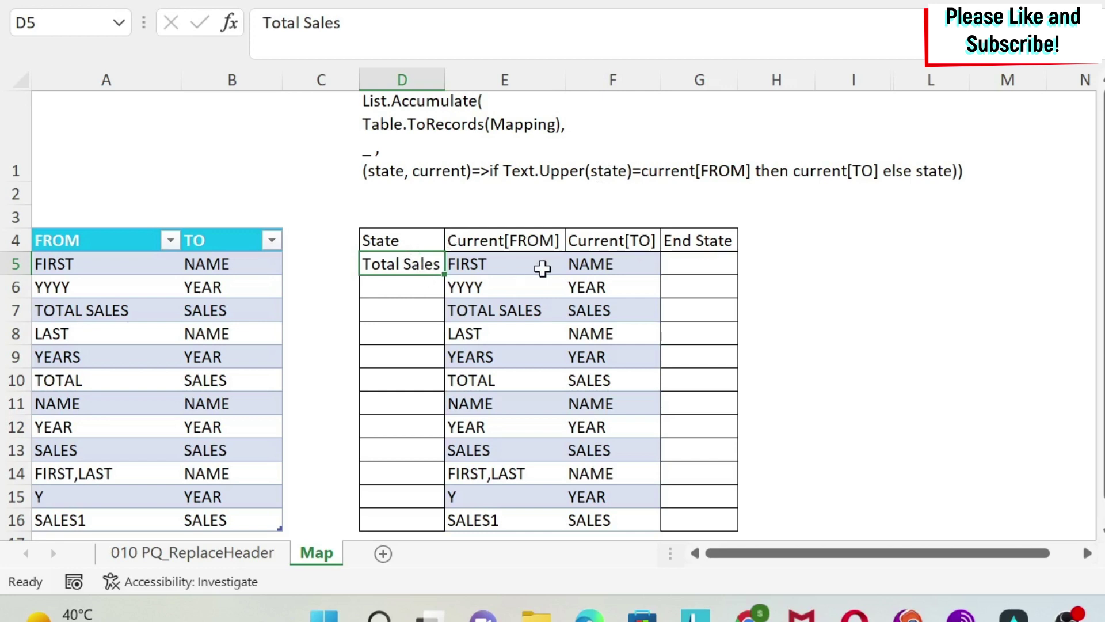
pyautogui.write('TOTAL')
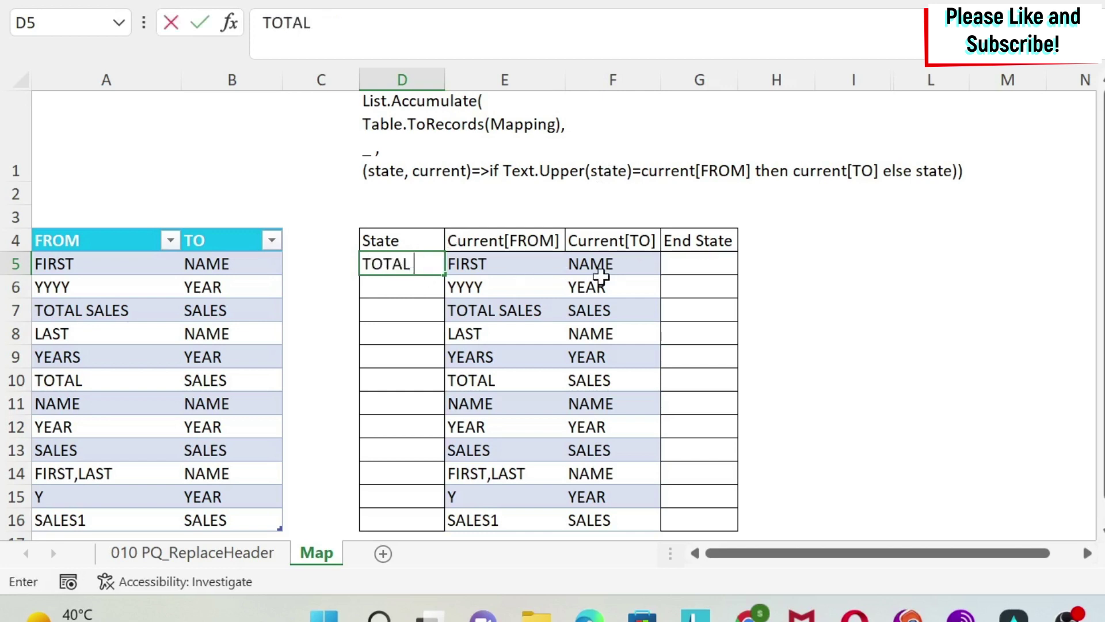
pyautogui.write(' SALES')
pyautogui.press('Return')
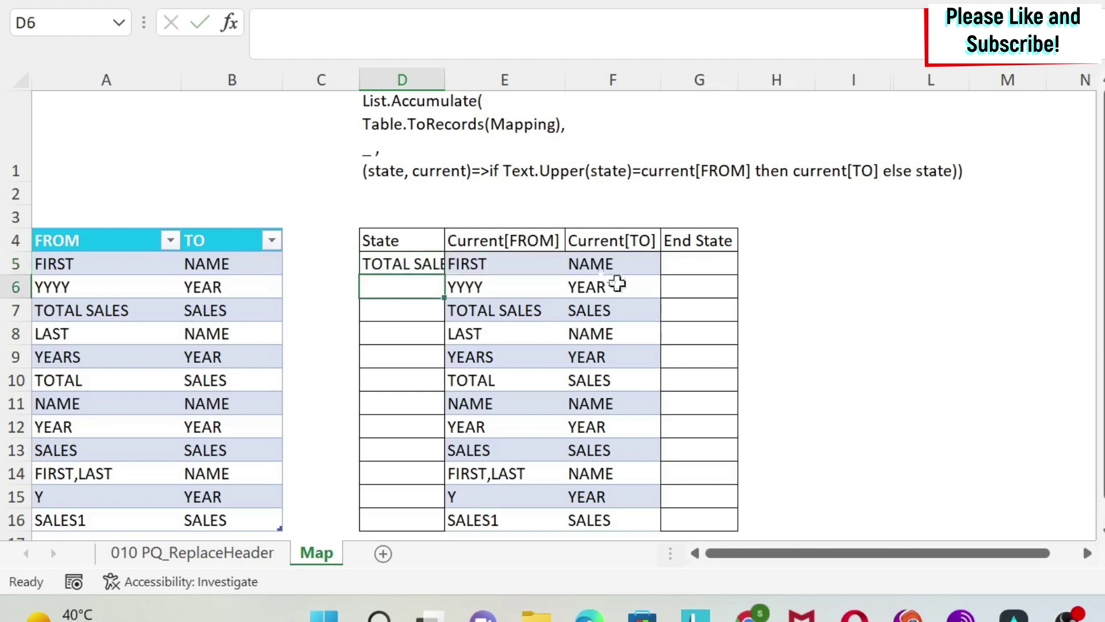
pyautogui.doubleClick(445, 81)
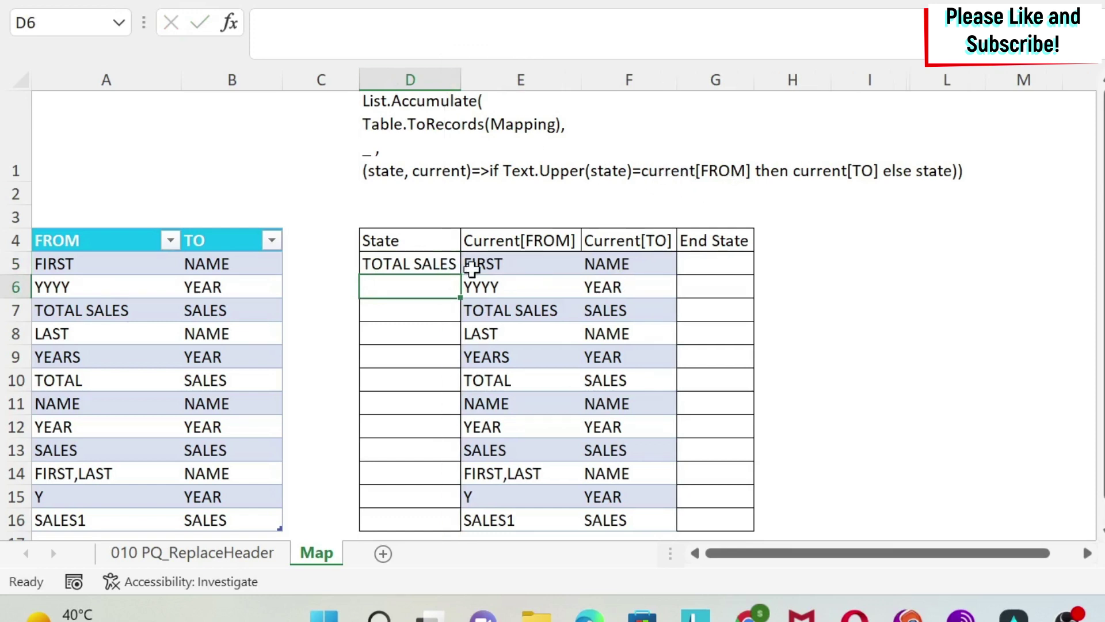
pyautogui.click(412, 264)
pyautogui.click(499, 264)
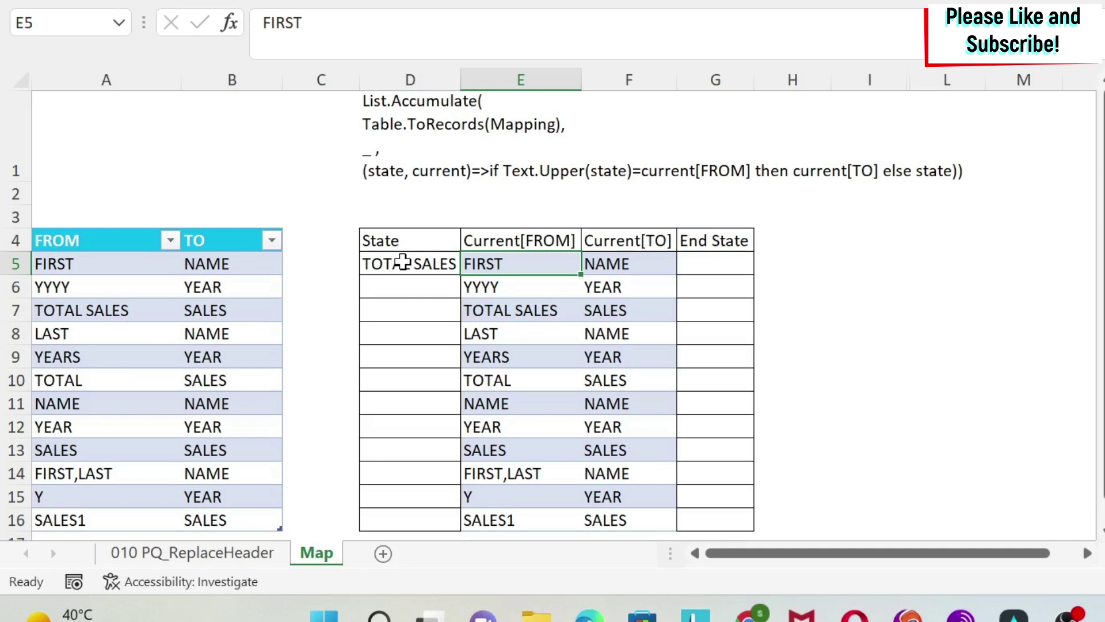
# Step: Enter =D5 in G5 as the first End State and =G5 in D6
pyautogui.click(730, 264)
pyautogui.write('=')
pyautogui.press('Left')
pyautogui.press('Left')
pyautogui.press('Left')
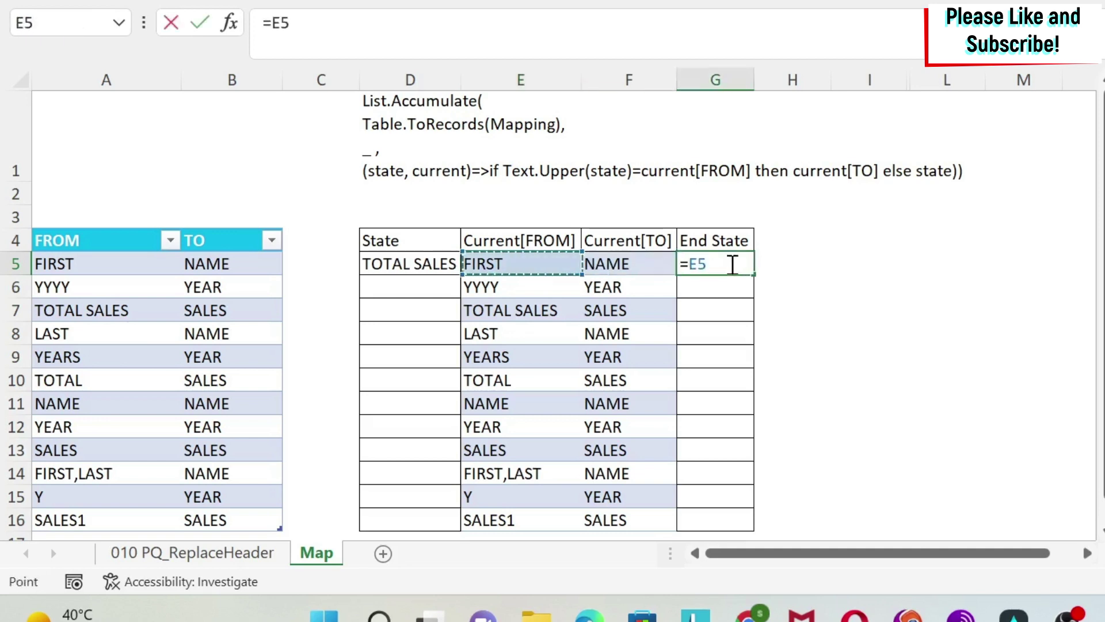
pyautogui.press('Return')
pyautogui.press('Left')
pyautogui.press('Left')
pyautogui.press('Left')
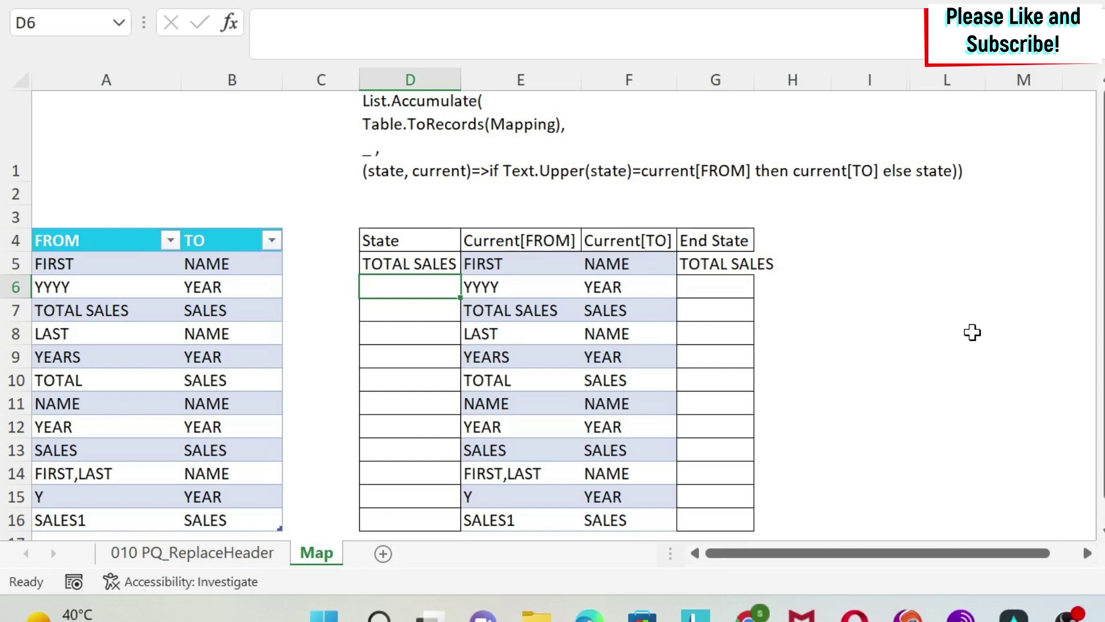
pyautogui.write('=')
pyautogui.press('Up')
pyautogui.press('Up')
pyautogui.press('Right')
pyautogui.press('Right')
pyautogui.press('Down')
pyautogui.press('Right')
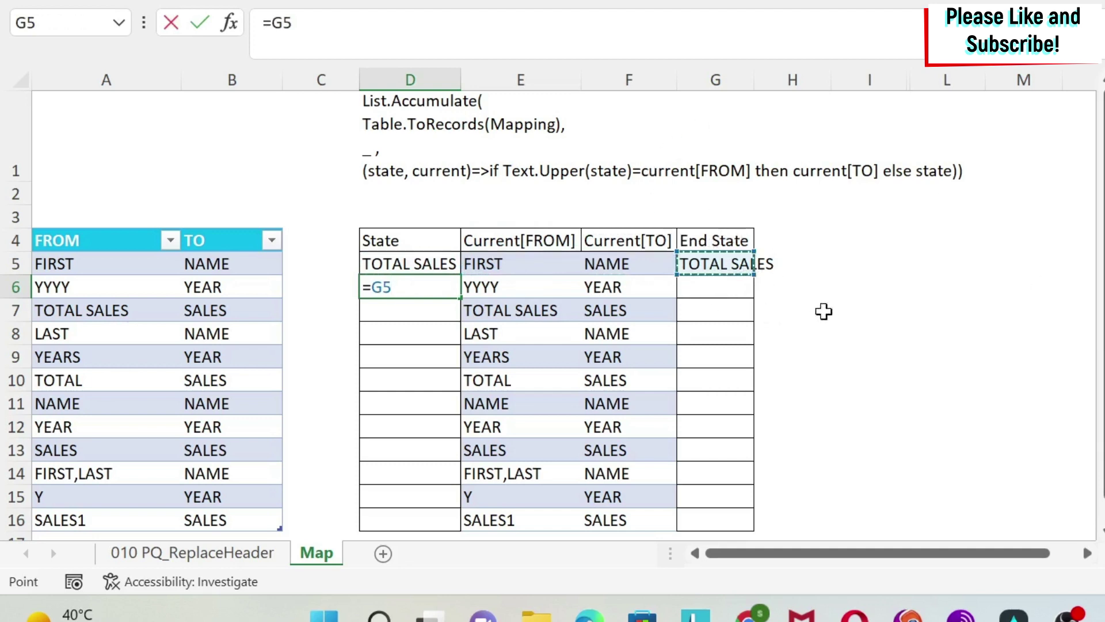
pyautogui.press('Return')
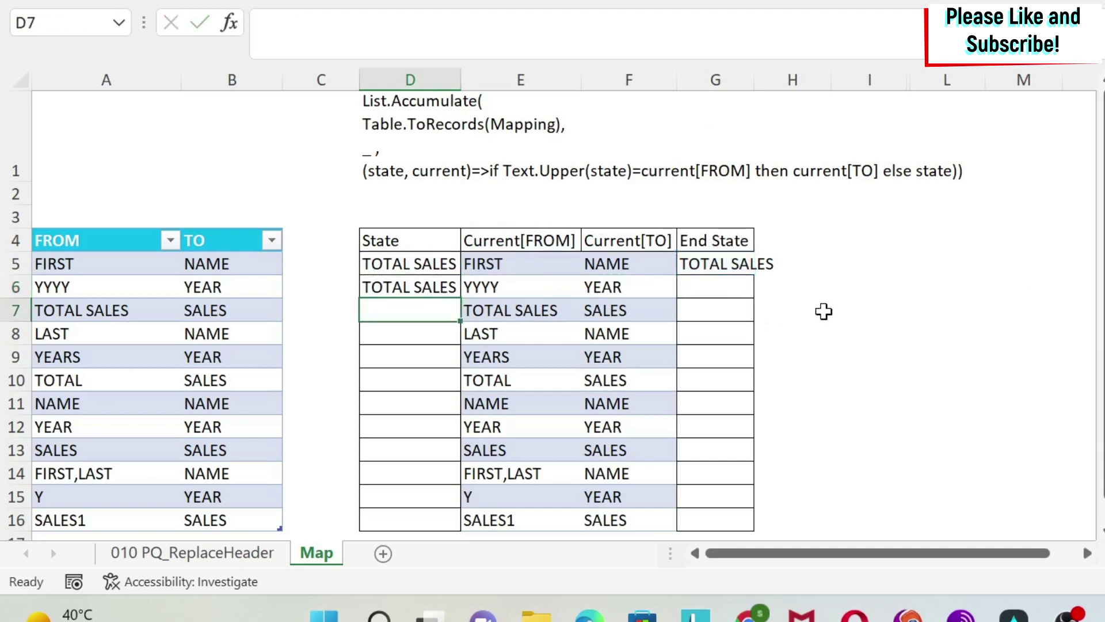
pyautogui.click(424, 285)
# Step: Fill the D6 State formula down to D16
pyautogui.moveTo(460, 298); pyautogui.dragTo(470, 538)
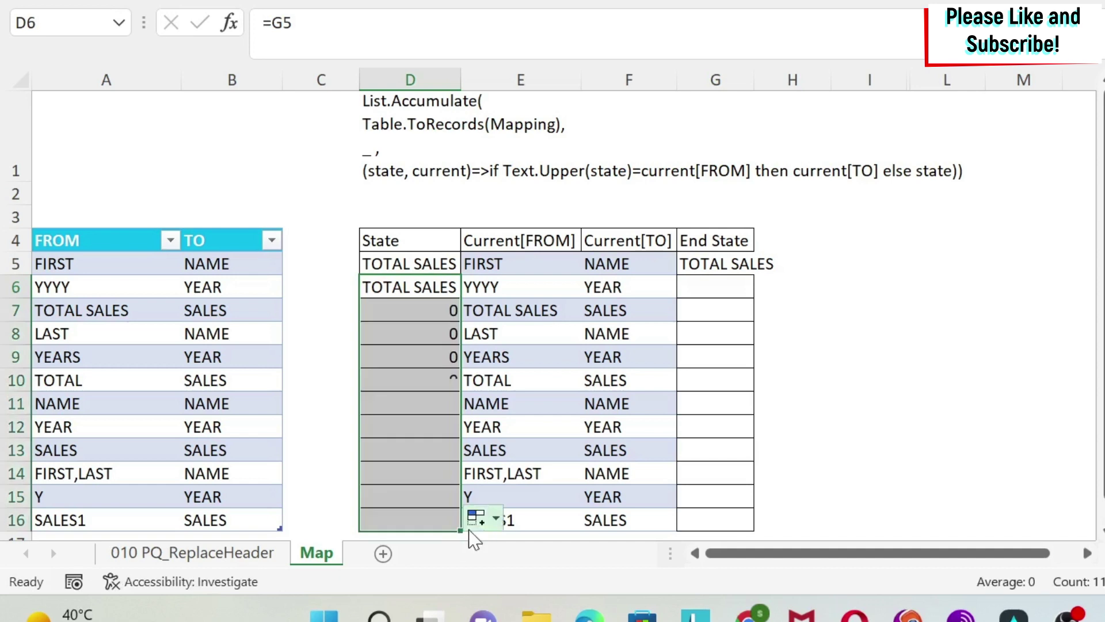
pyautogui.click(691, 289)
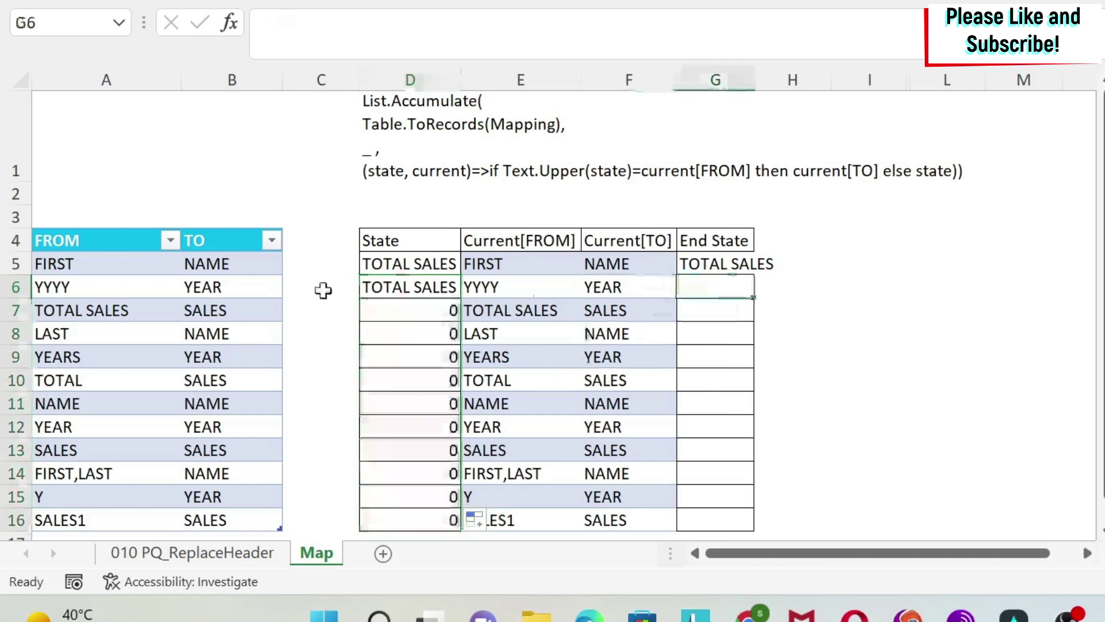
pyautogui.click(404, 290)
pyautogui.click(505, 285)
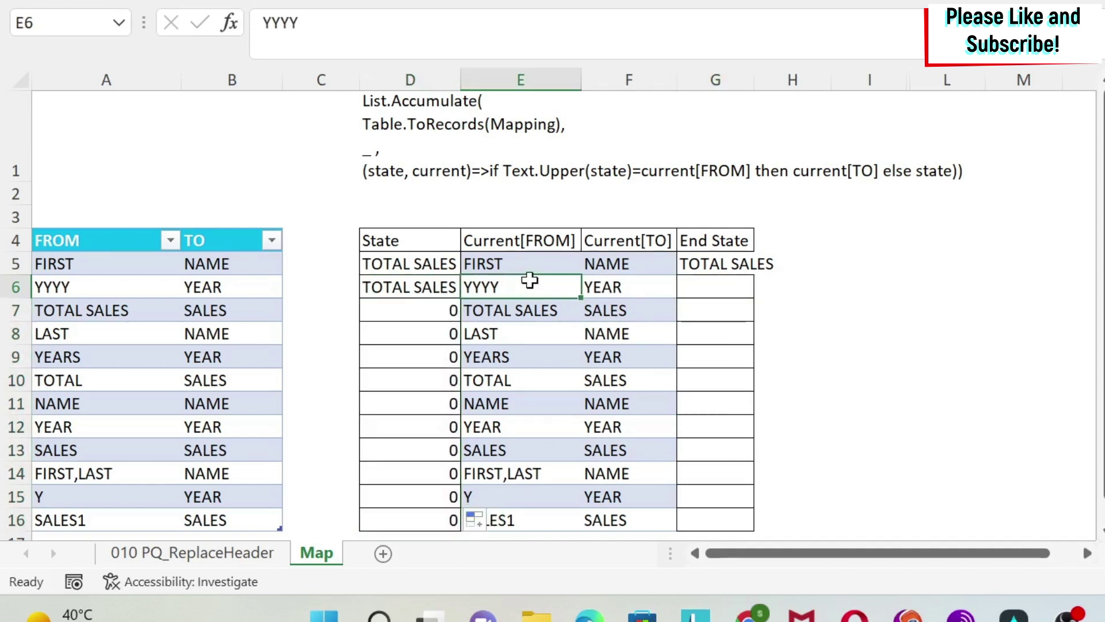
# Step: Enter TOTAL SALES as the second End State in G6
pyautogui.click(725, 287)
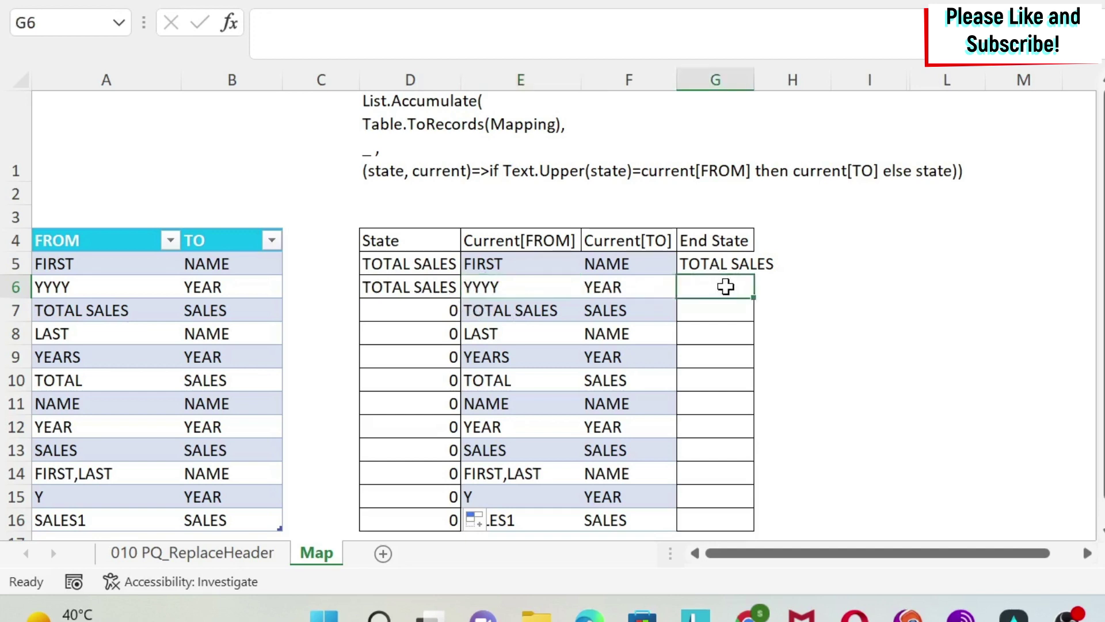
pyautogui.write('TOTAL SALES')
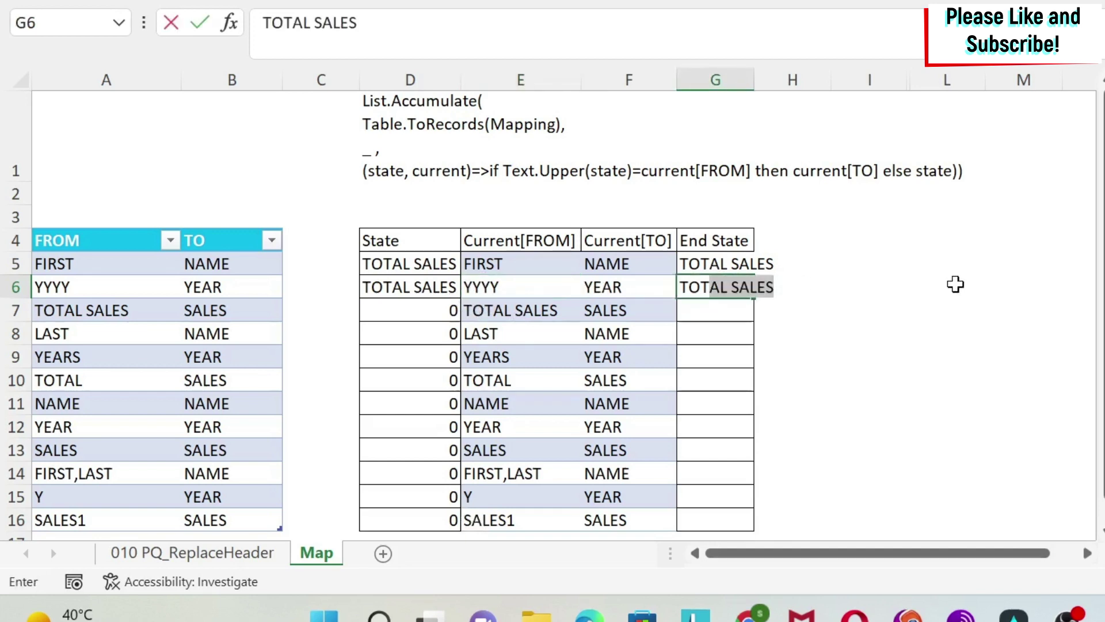
pyautogui.press('Return')
pyautogui.press('Left')
pyautogui.press('Left')
pyautogui.press('Left')
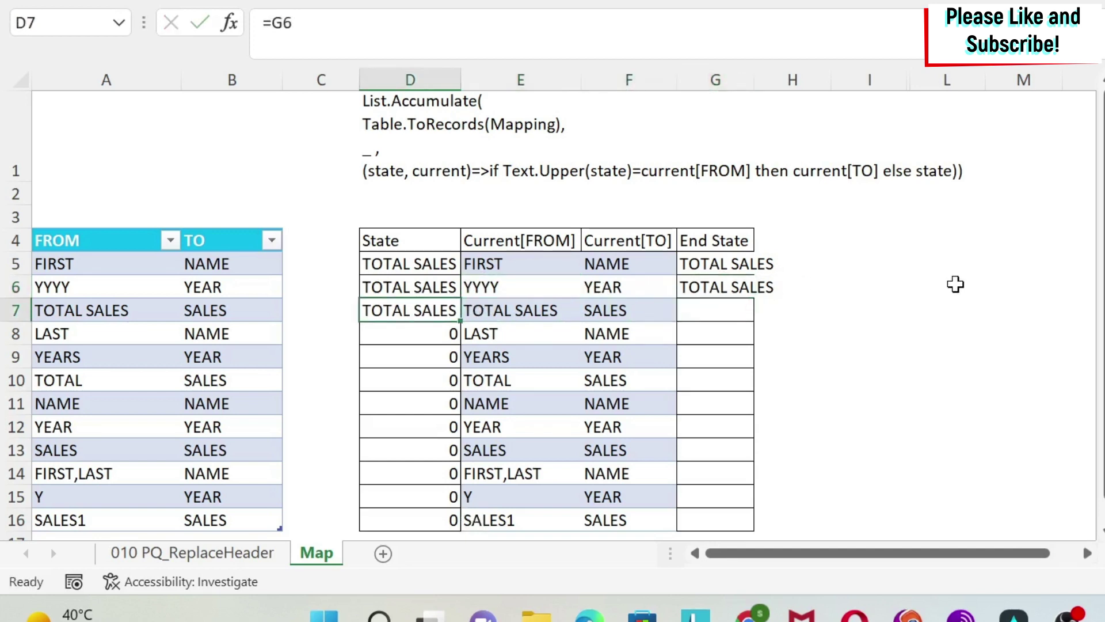
pyautogui.press('Right')
pyautogui.hotkey('shift', 'Left')
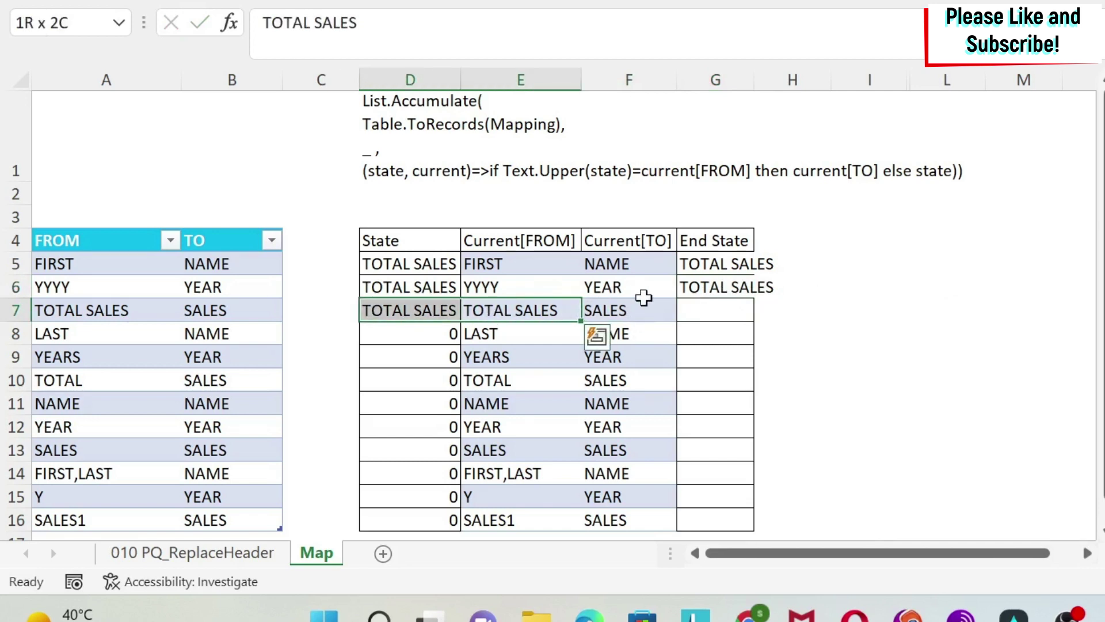
# Step: Enter SALES in G7 and fill it down to G16
pyautogui.click(698, 307)
pyautogui.write('SALES')
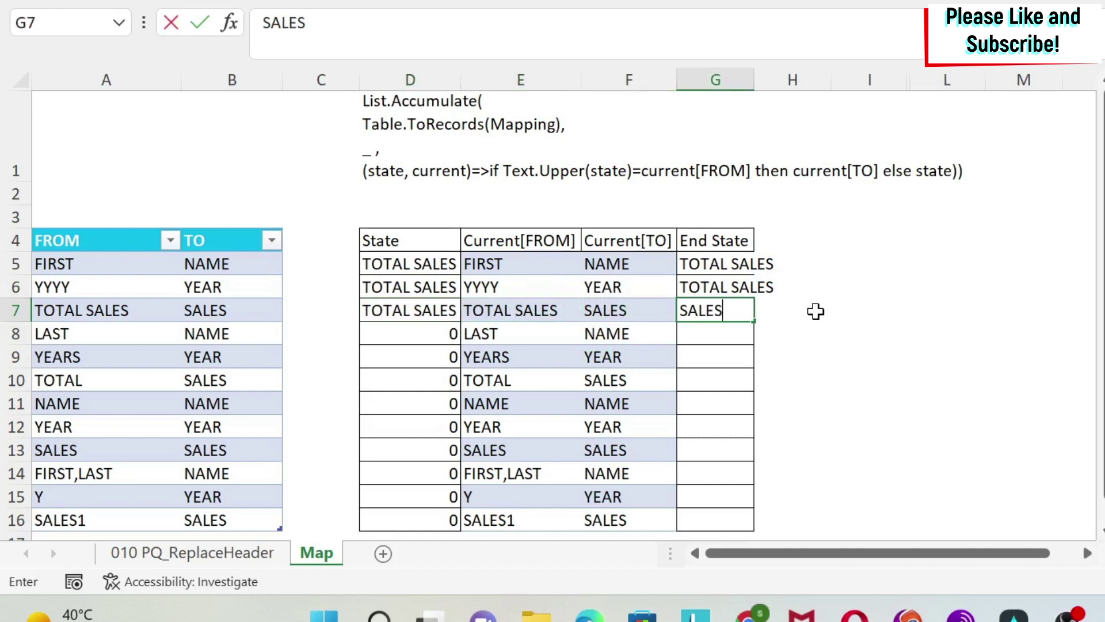
pyautogui.press('Return')
pyautogui.press('Left')
pyautogui.press('Left')
pyautogui.press('Left')
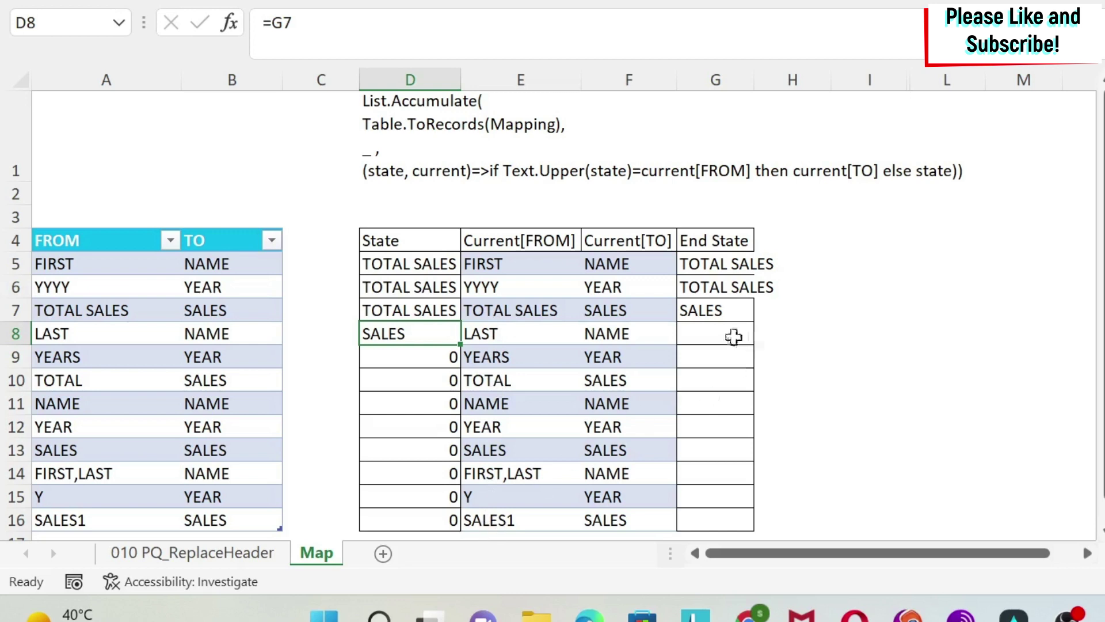
pyautogui.click(732, 310)
pyautogui.moveTo(753, 322); pyautogui.dragTo(735, 518)
pyautogui.click(720, 515)
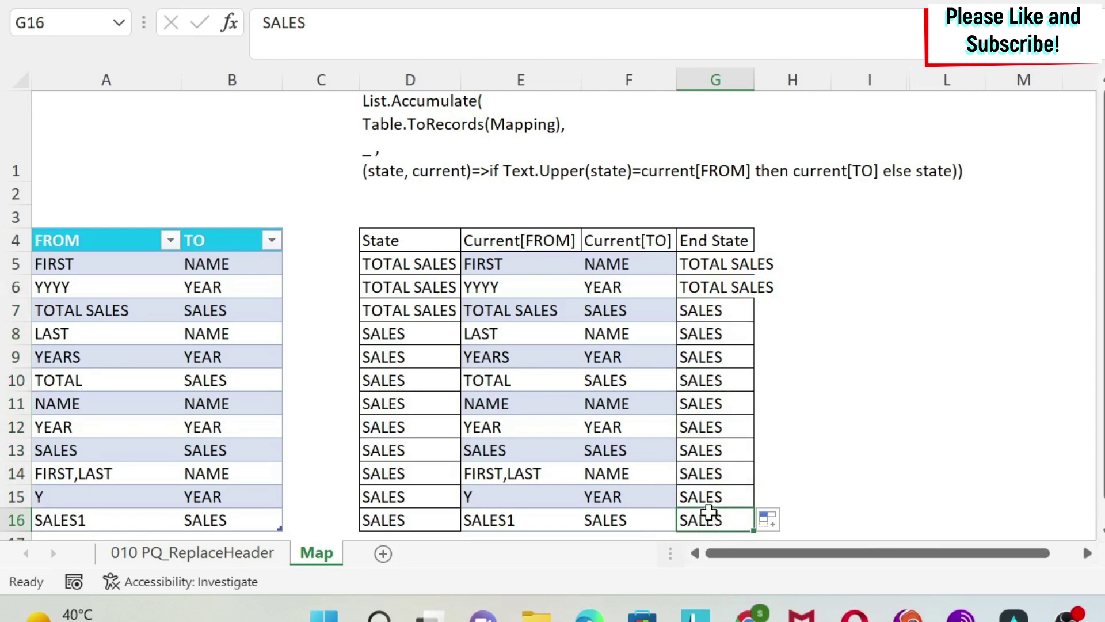
pyautogui.click(389, 265)
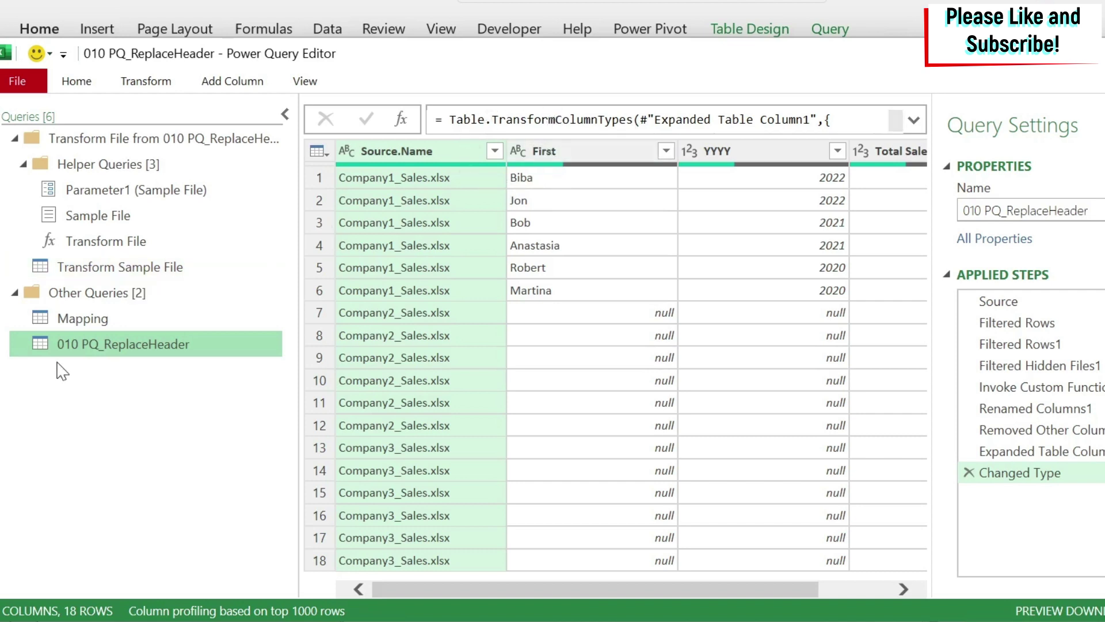
# Step: Add a Custom1 step to Transform Sample File with the formula =Table.TransformColumnNames()
pyautogui.click(147, 265)
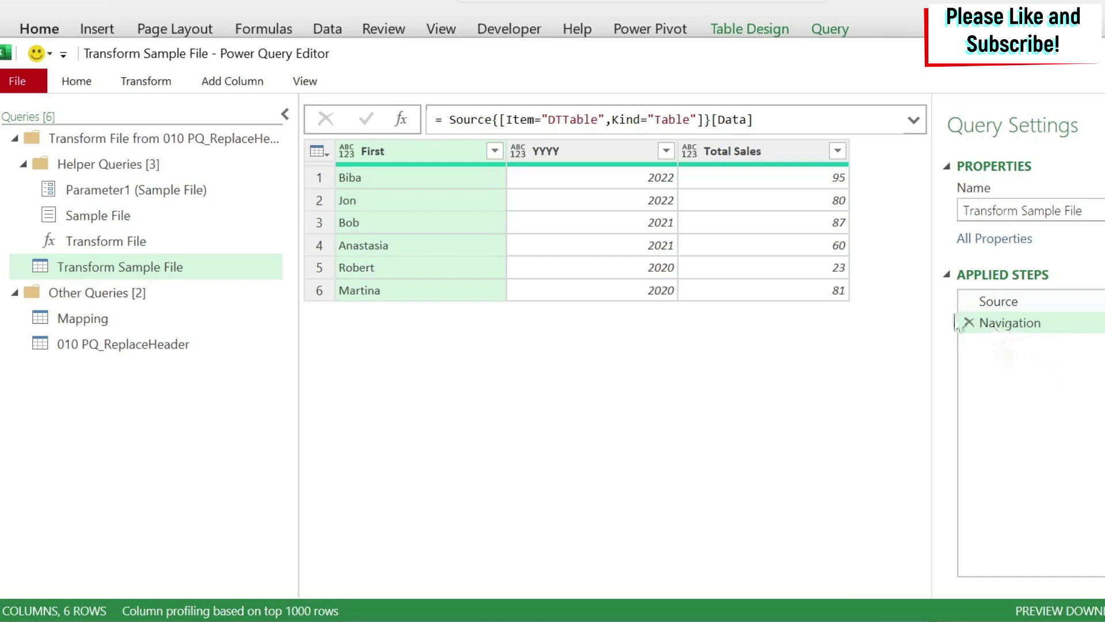
pyautogui.click(401, 120)
pyautogui.moveTo(456, 120); pyautogui.dragTo(639, 121)
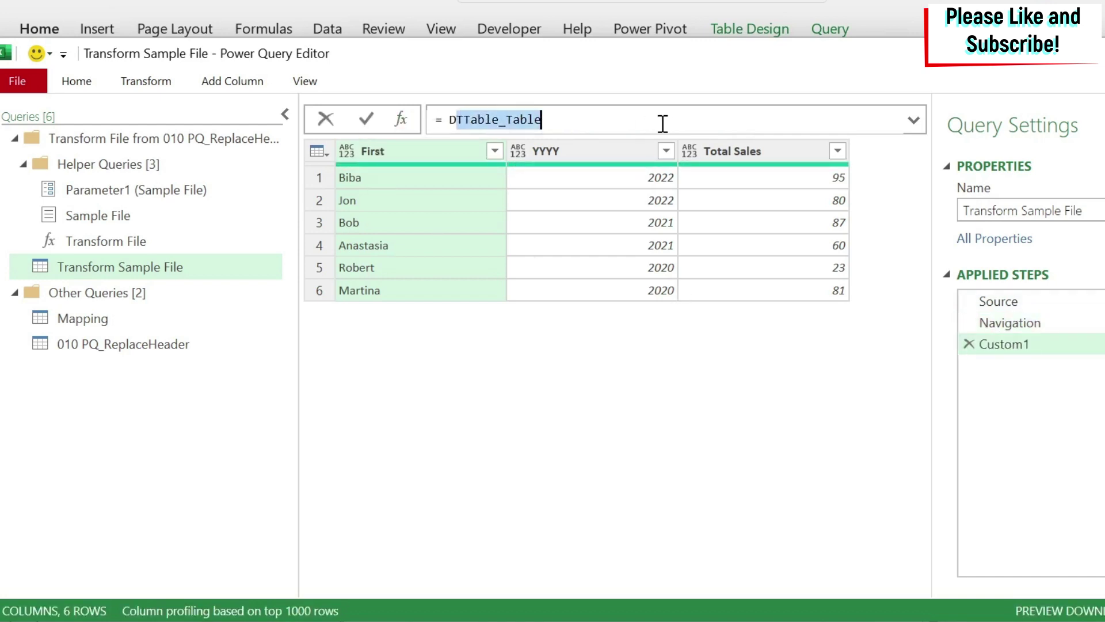
pyautogui.press('BackSpace')
pyautogui.press('BackSpace')
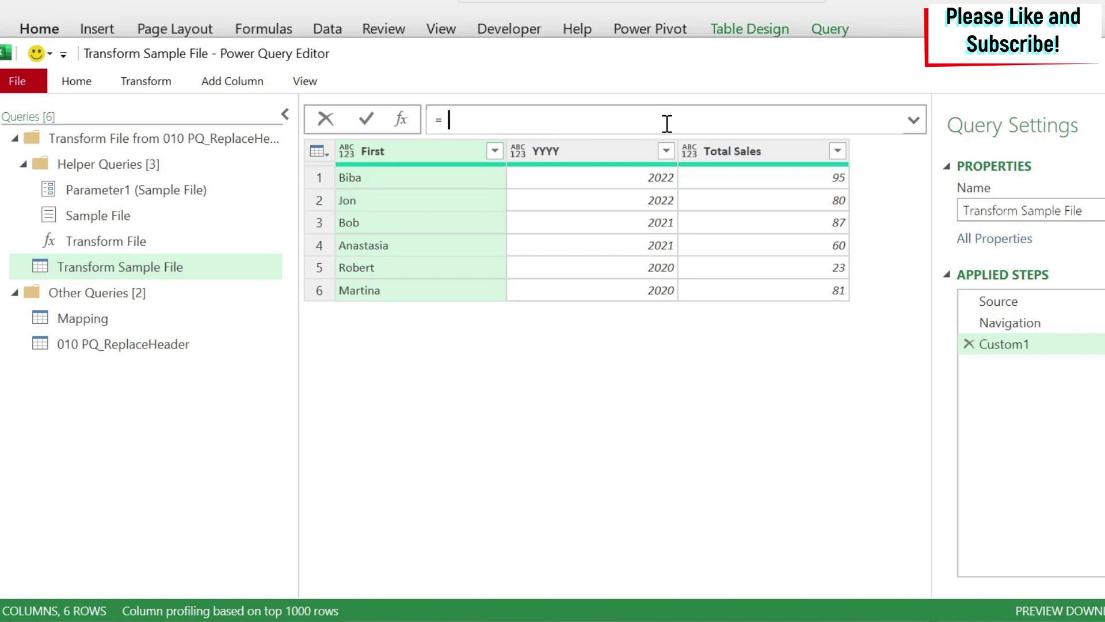
pyautogui.write('Transform')
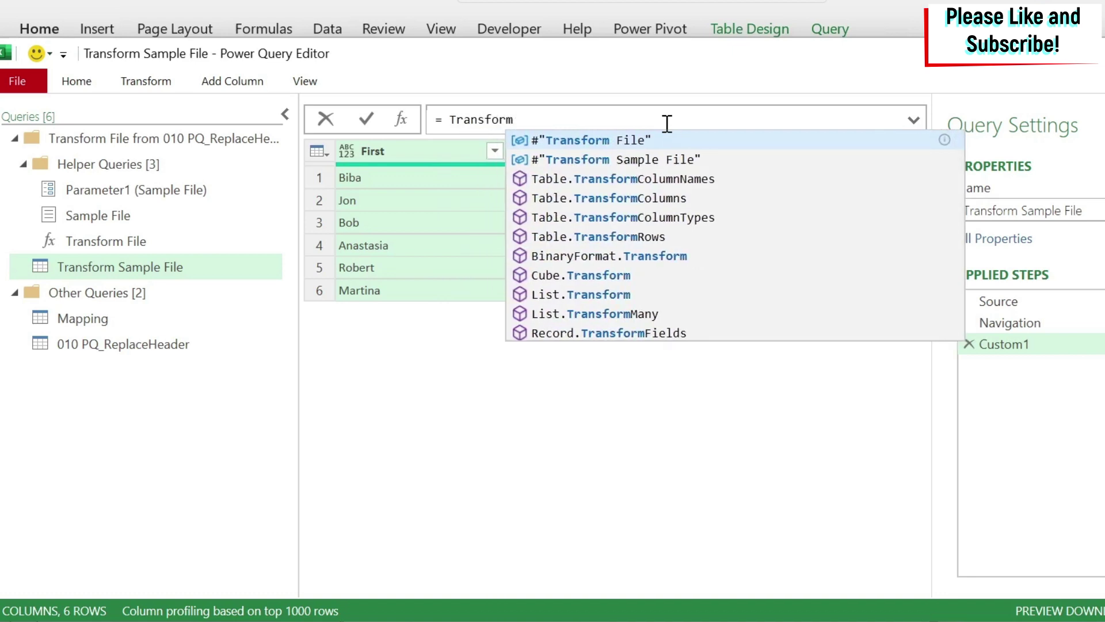
pyautogui.write('co')
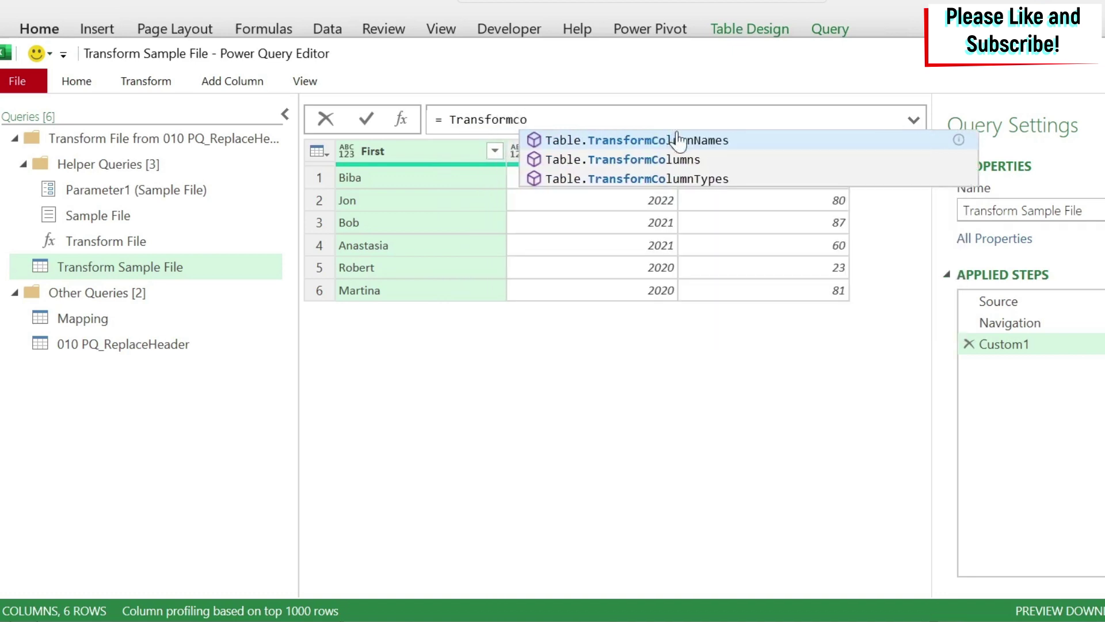
pyautogui.click(674, 140)
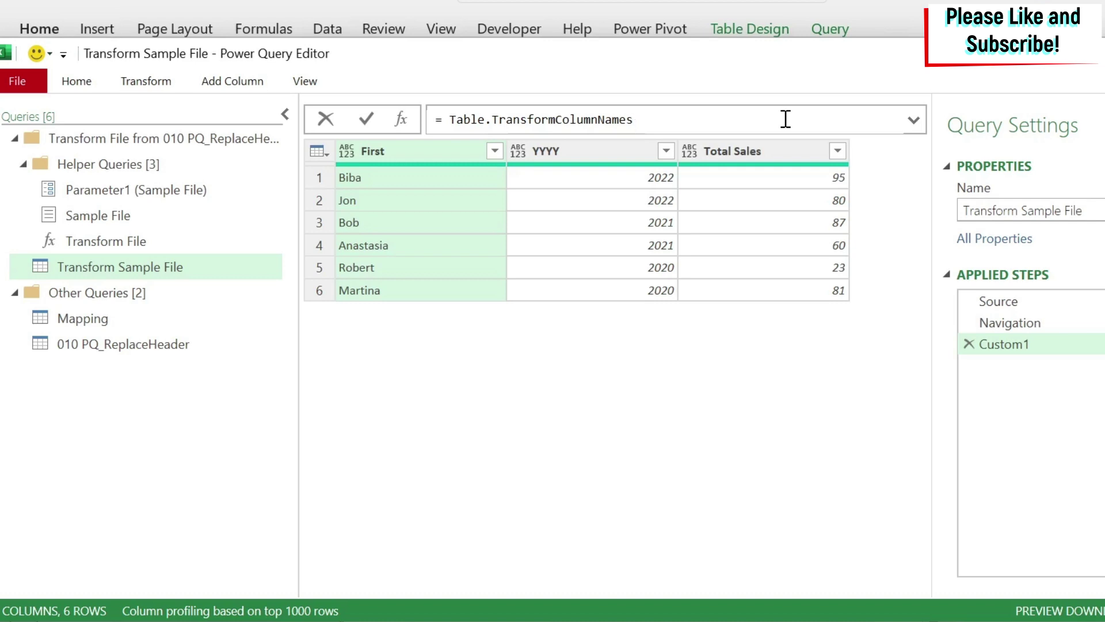
pyautogui.write('(')
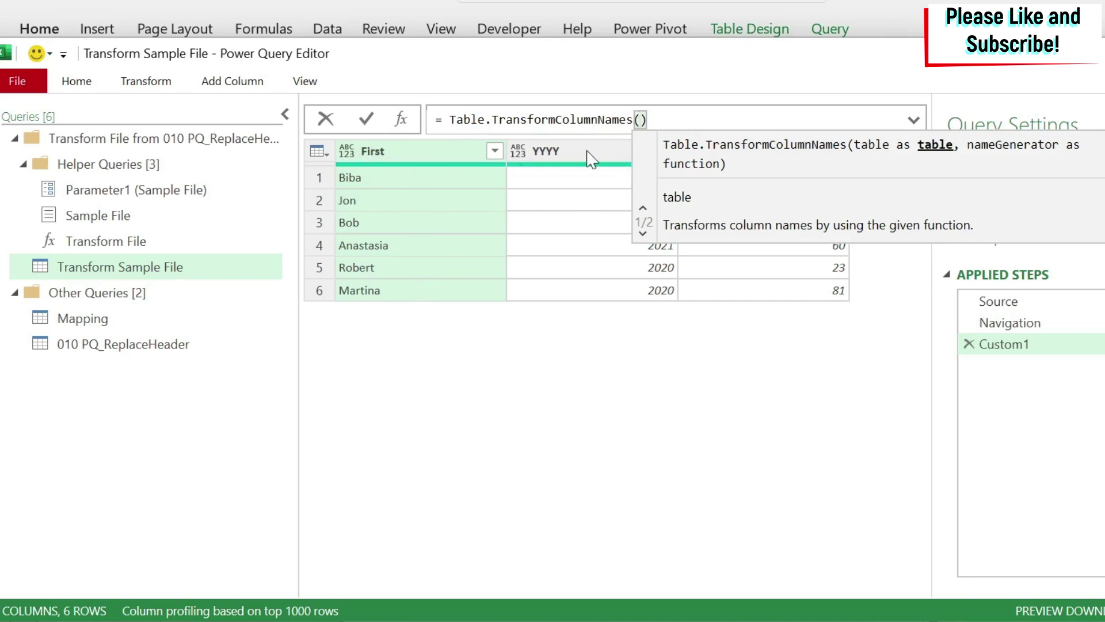
pyautogui.press('Return')
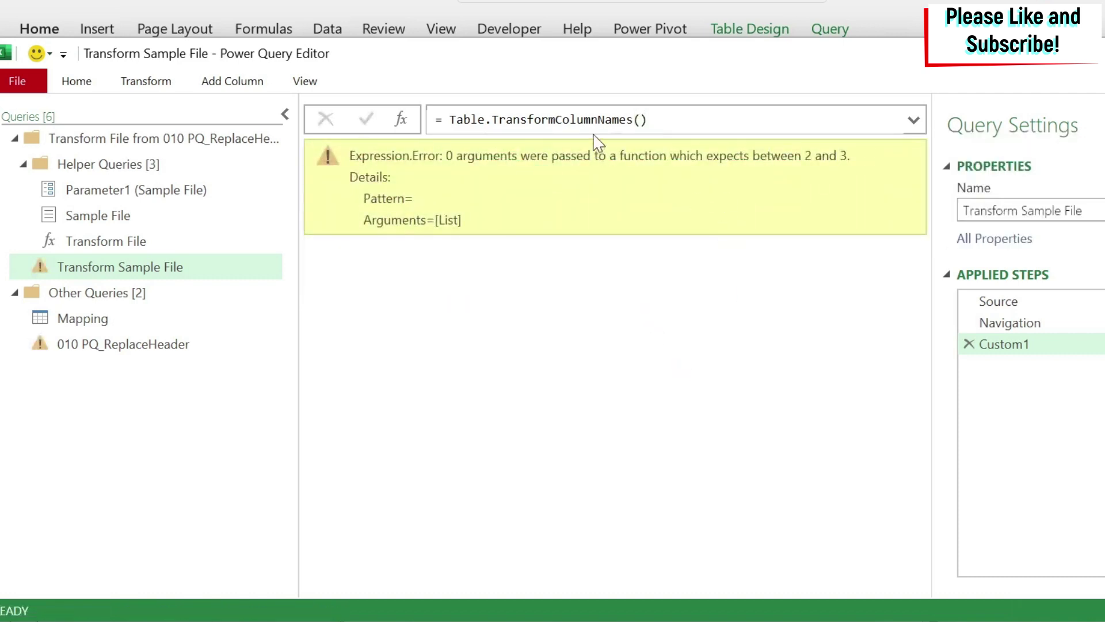
# Step: Pass DTTable_Table and ', each' as the function's first arguments, continuing on a new line
pyautogui.click(640, 120)
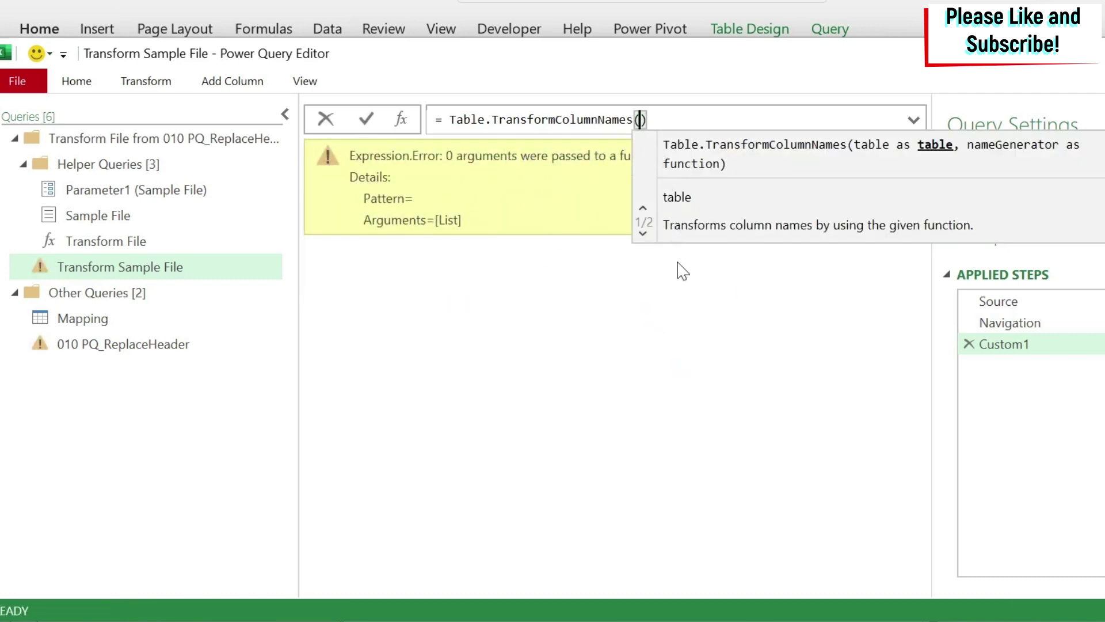
pyautogui.write('DT')
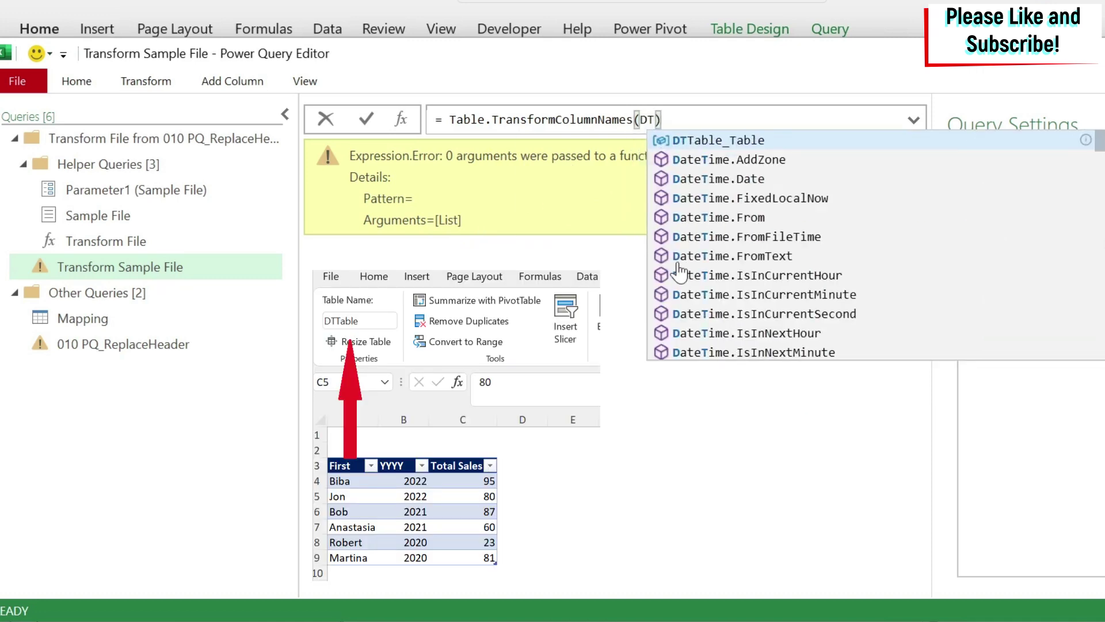
pyautogui.click(814, 145)
pyautogui.write(',')
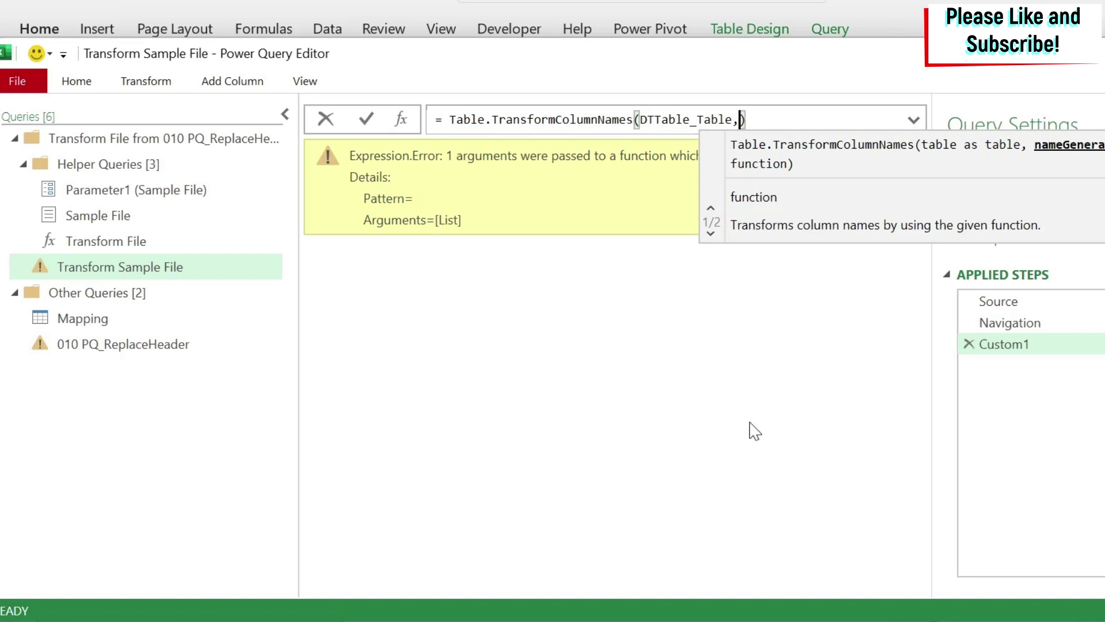
pyautogui.write('each')
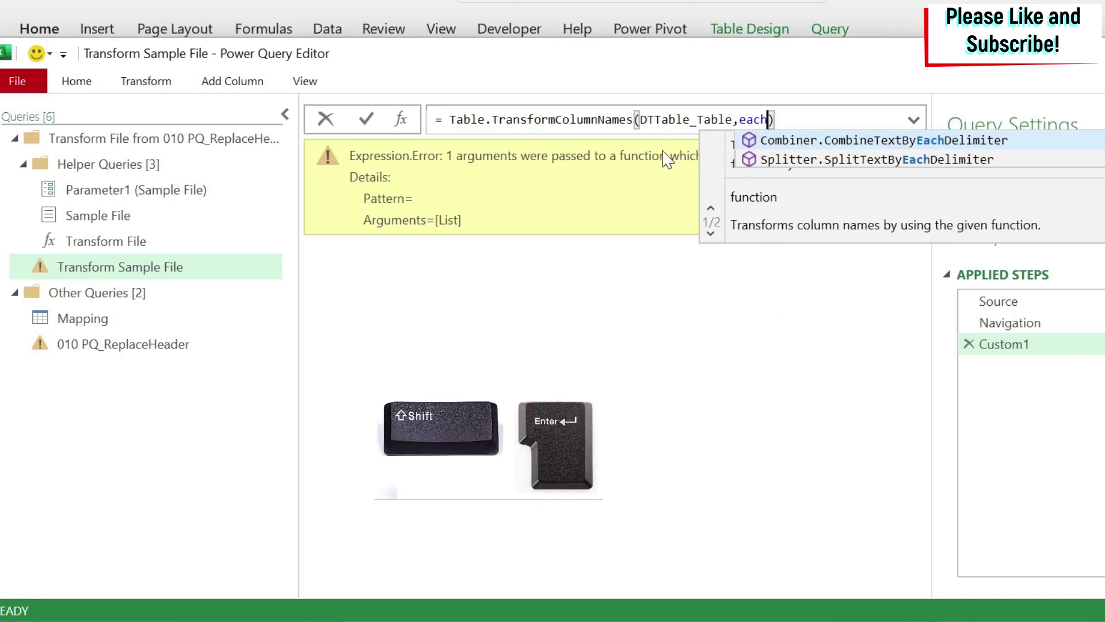
pyautogui.hotkey('shift', 'Return')
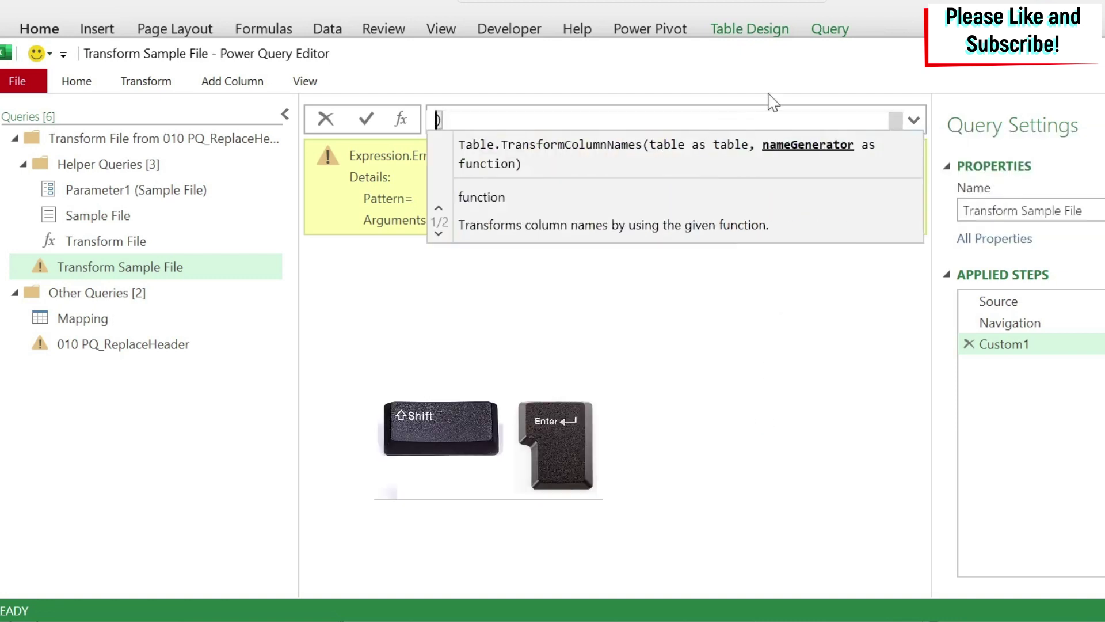
# Step: Begin the renaming function with List.Accumulate(Table.ToRecords in the multi-line formula
pyautogui.press('Return')
pyautogui.click(523, 130)
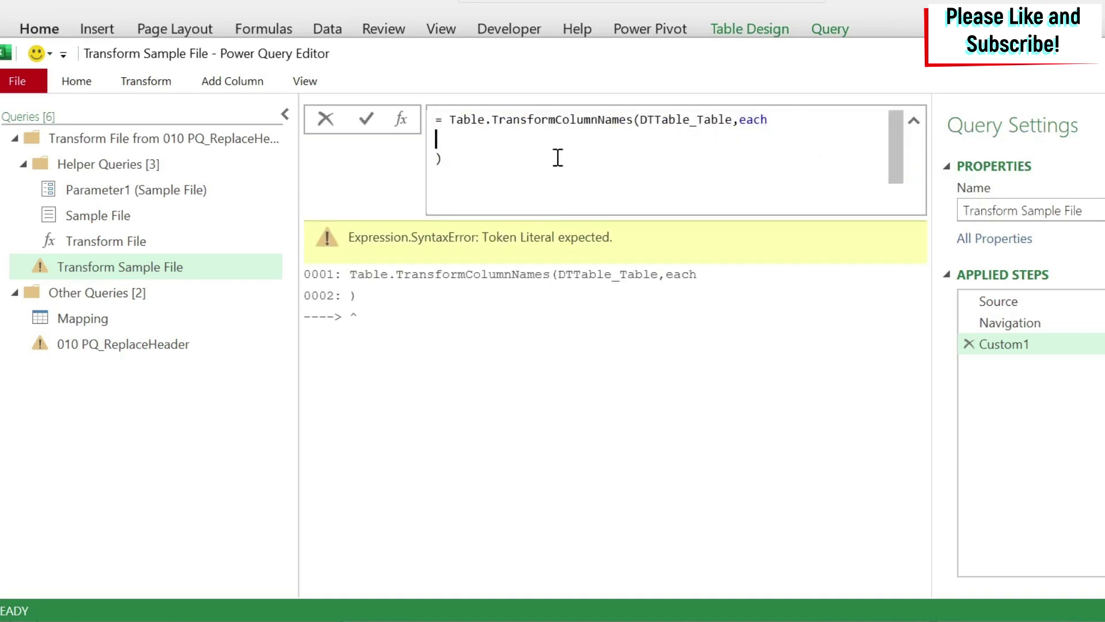
pyautogui.click(808, 111)
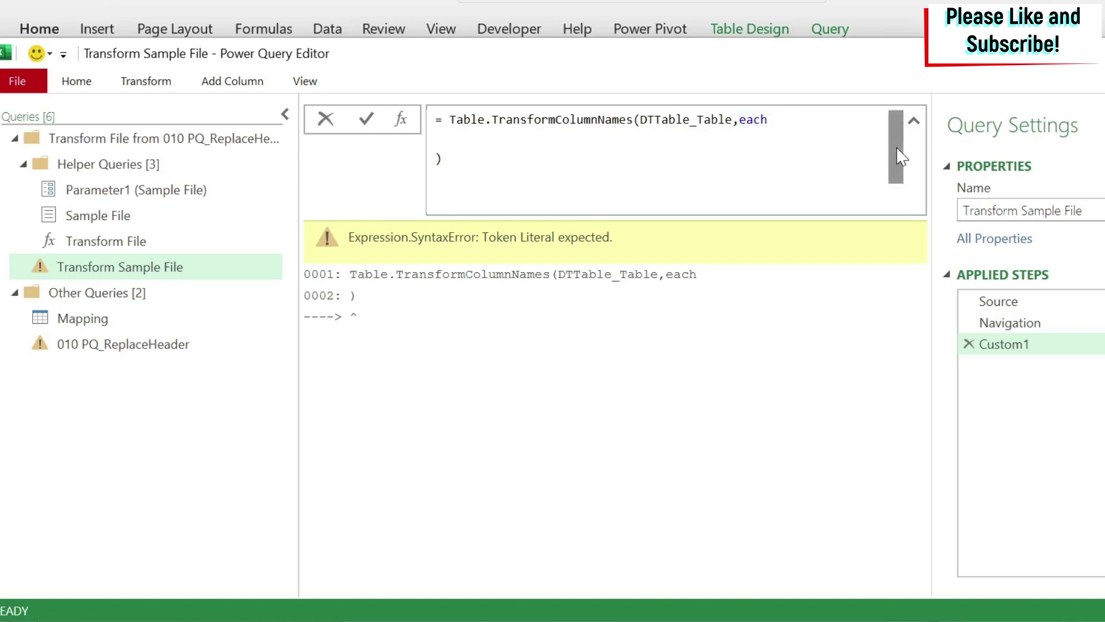
pyautogui.write('List')
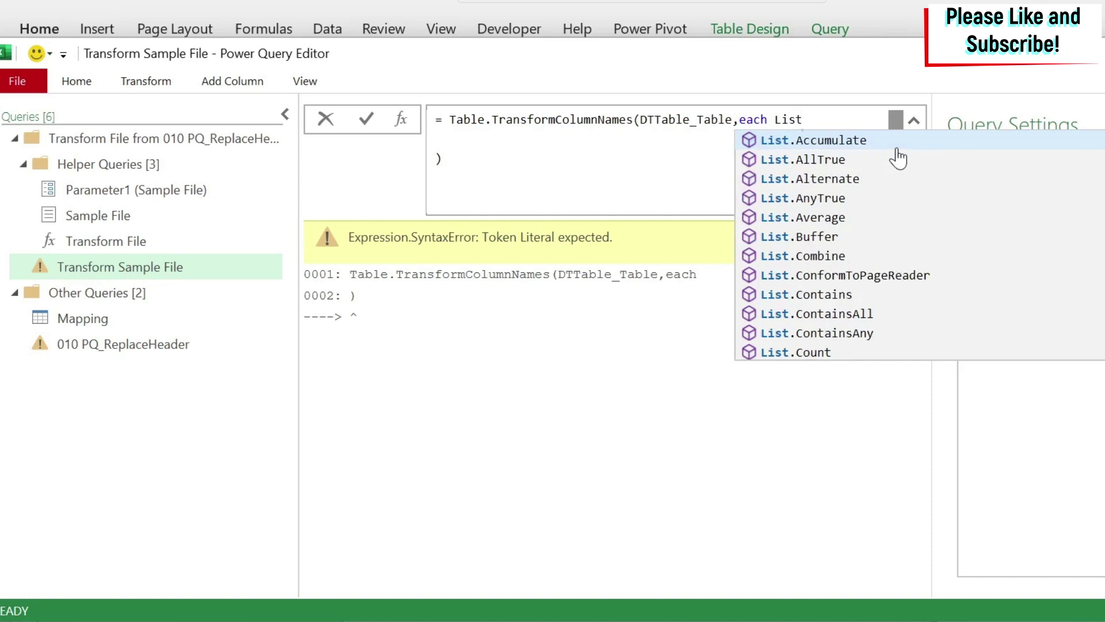
pyautogui.click(897, 148)
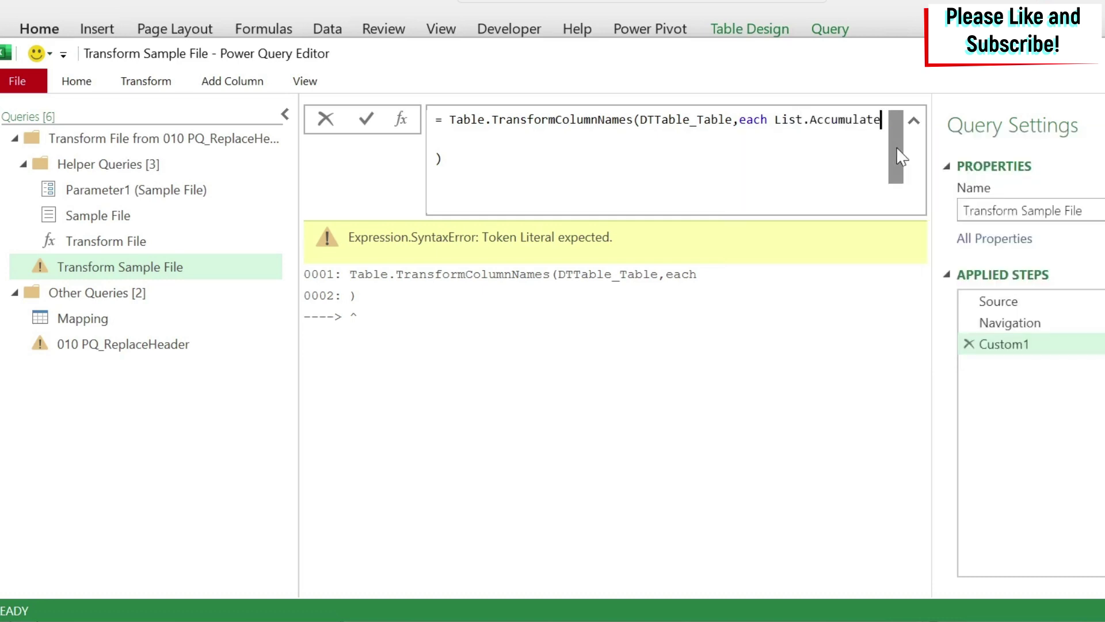
pyautogui.write('(')
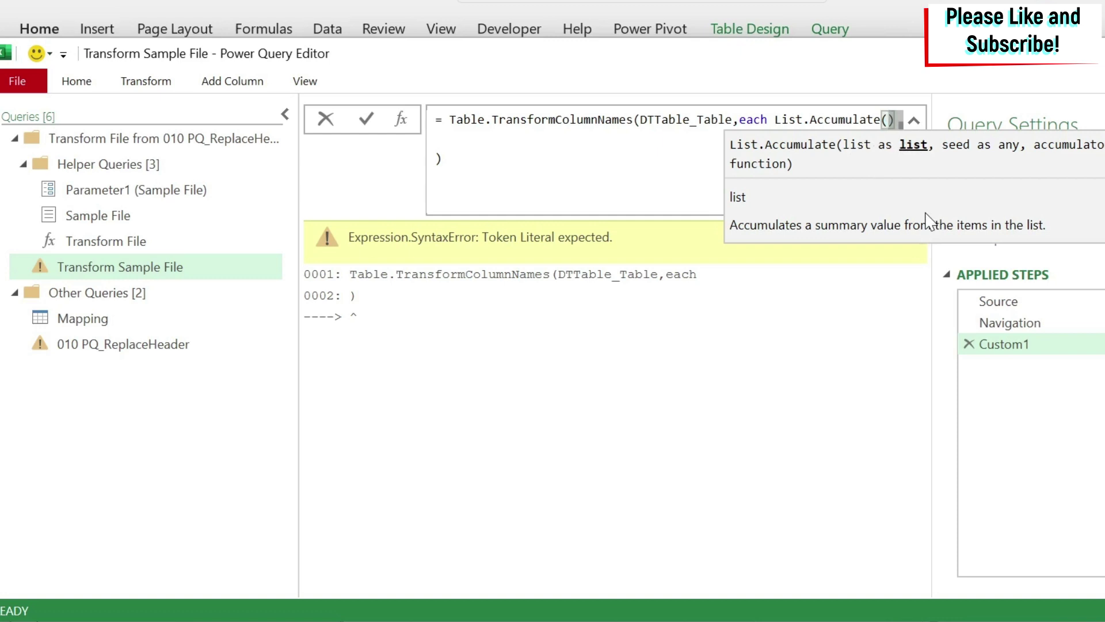
pyautogui.write('Torec')
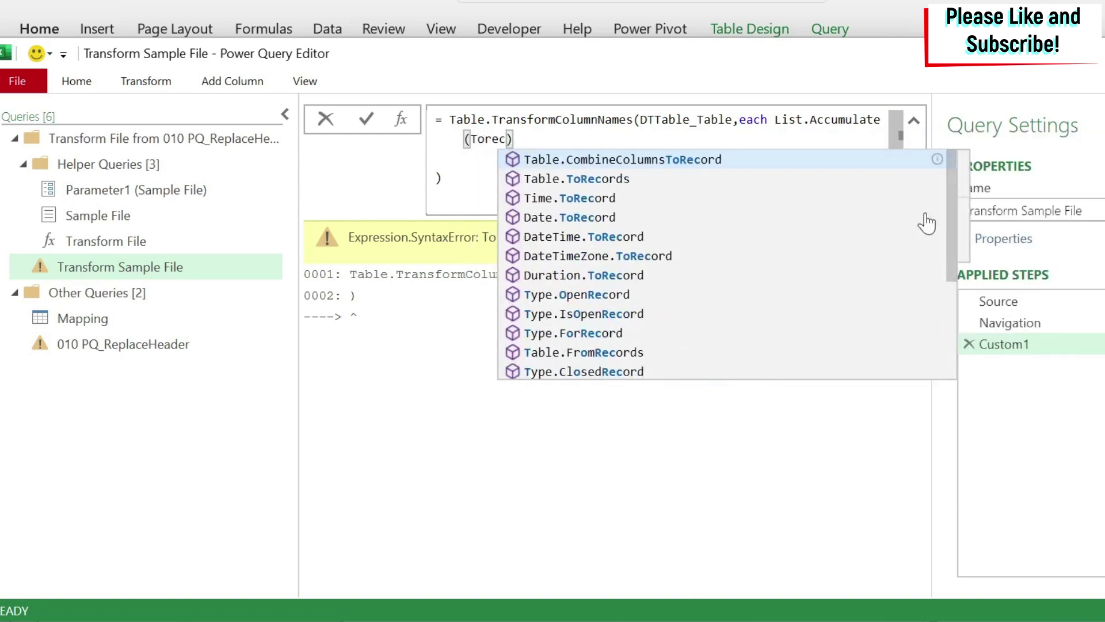
pyautogui.press('Down')
pyautogui.press('Down')
pyautogui.press('Up')
pyautogui.press('Tab')
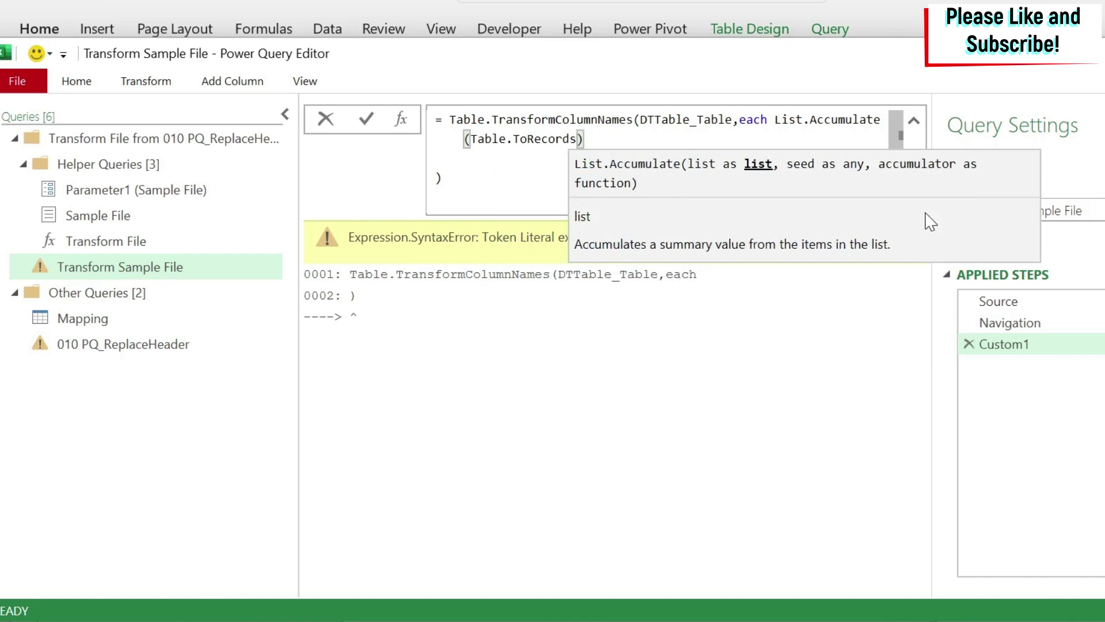
# Step: Finish it over Mapping: if Text.Upper(state)=current[FROM] then current[TO] else state
pyautogui.write('(')
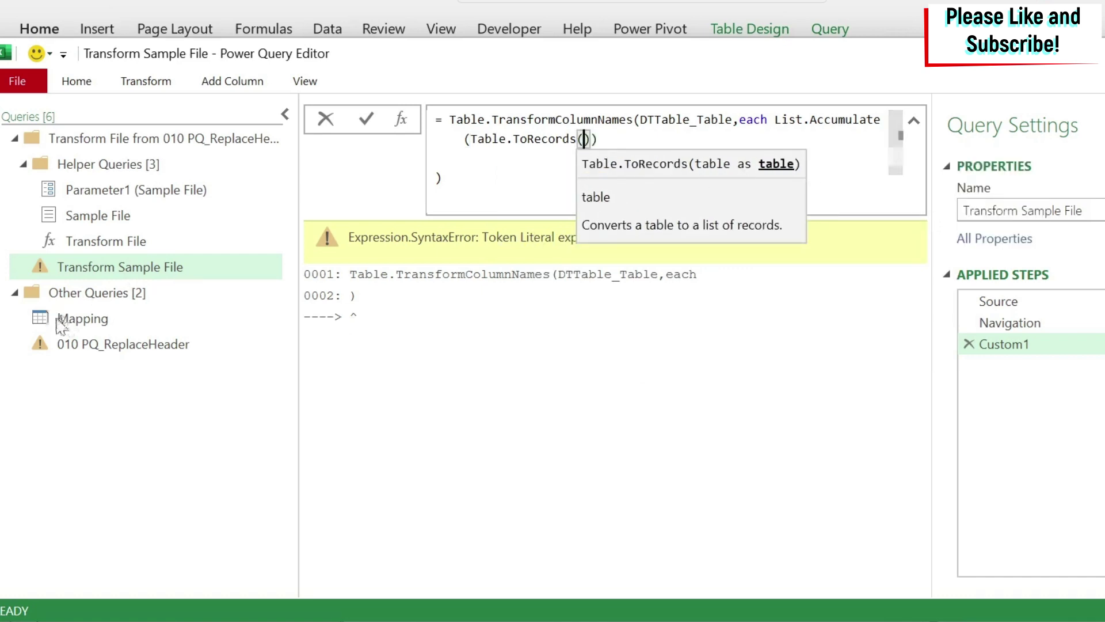
pyautogui.write('Mapping)')
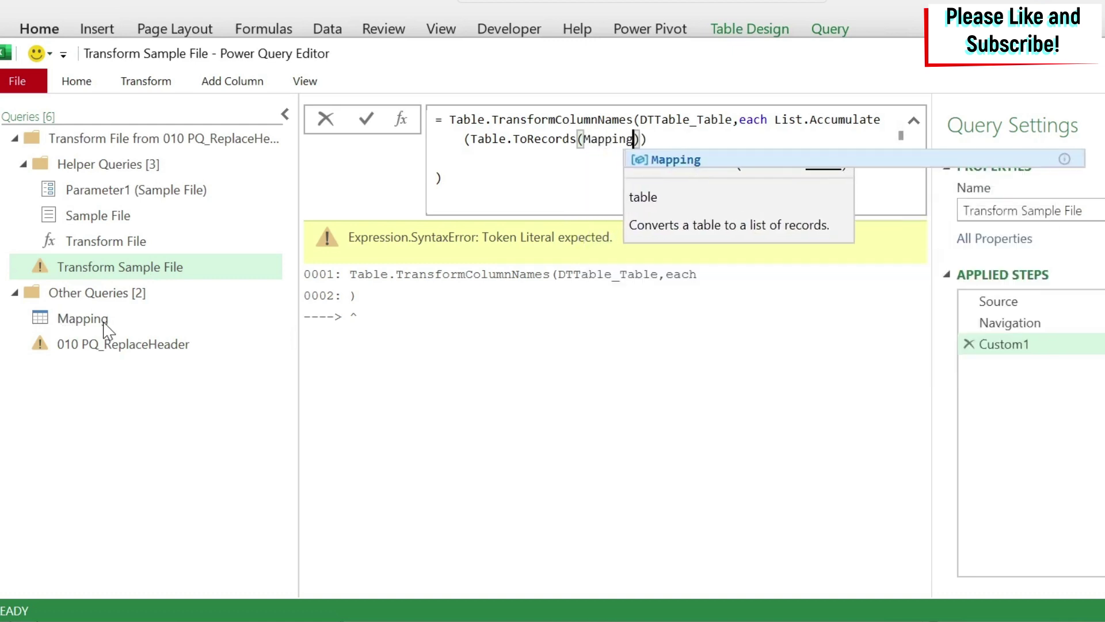
pyautogui.write(',')
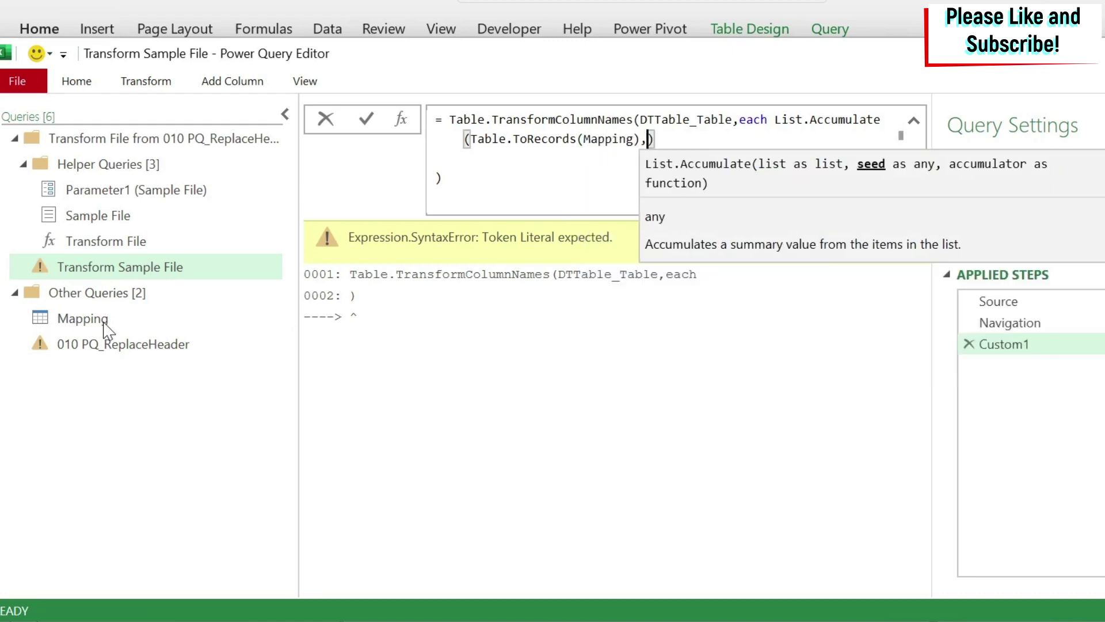
pyautogui.write('_')
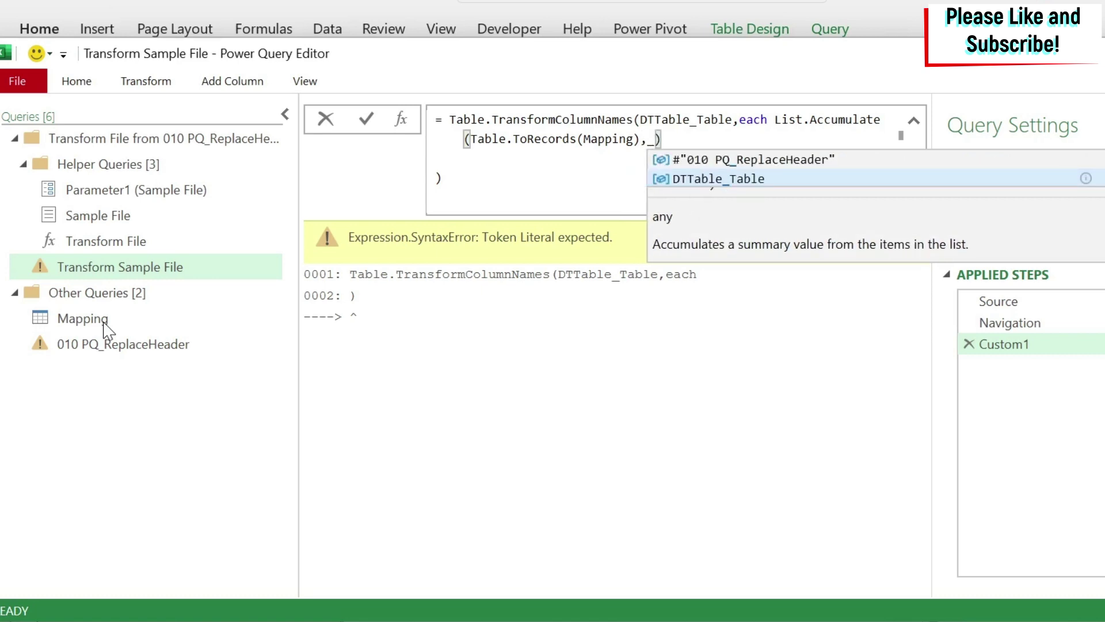
pyautogui.write(',')
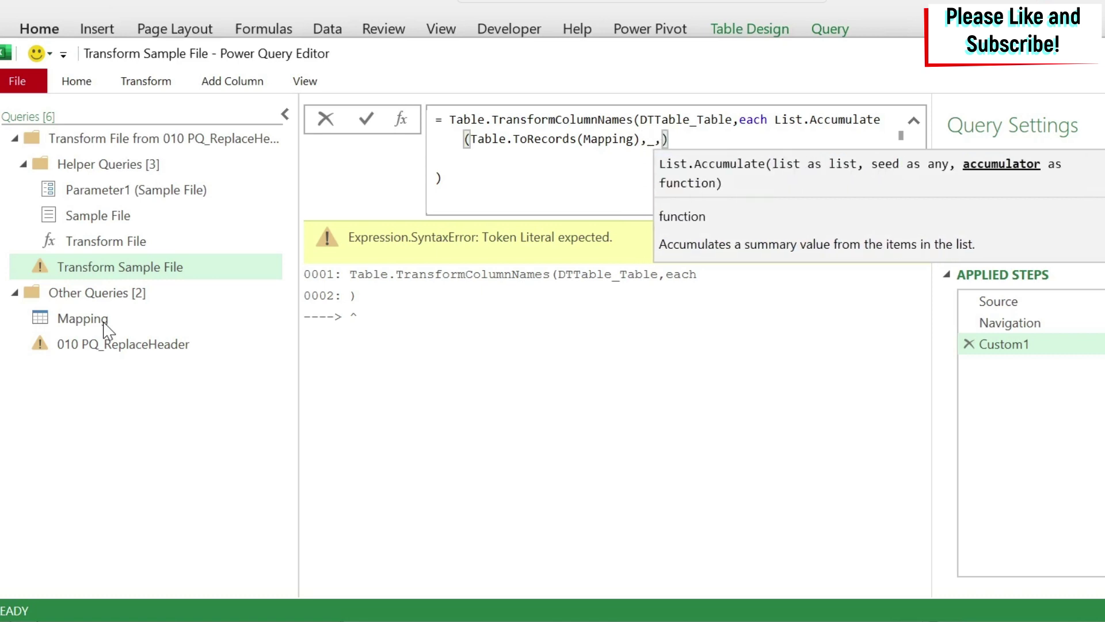
pyautogui.write('(sta')
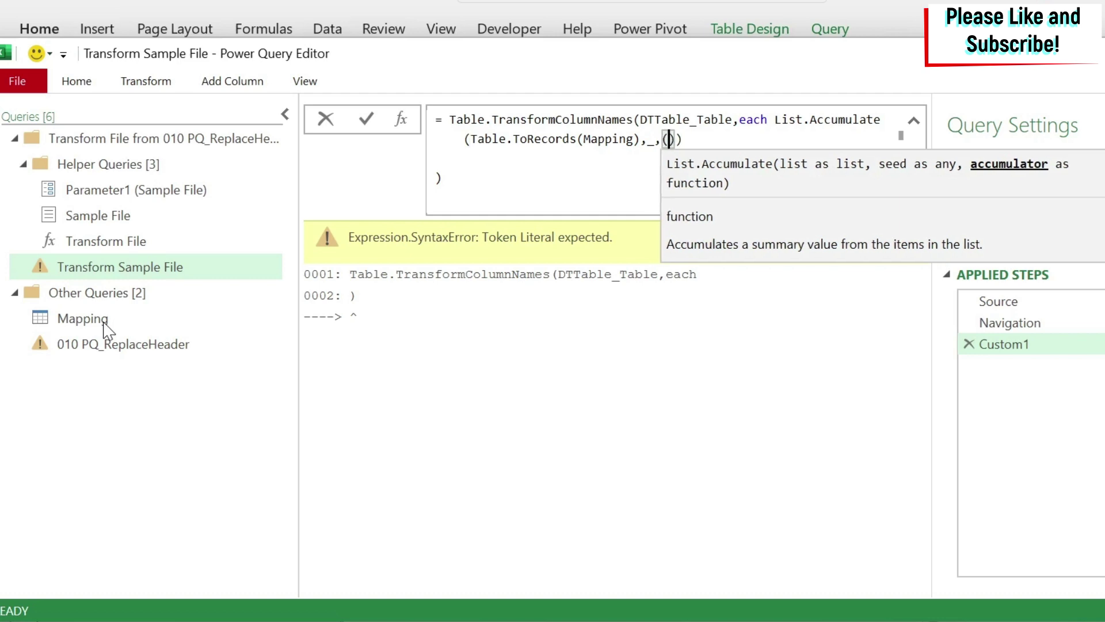
pyautogui.write('te,')
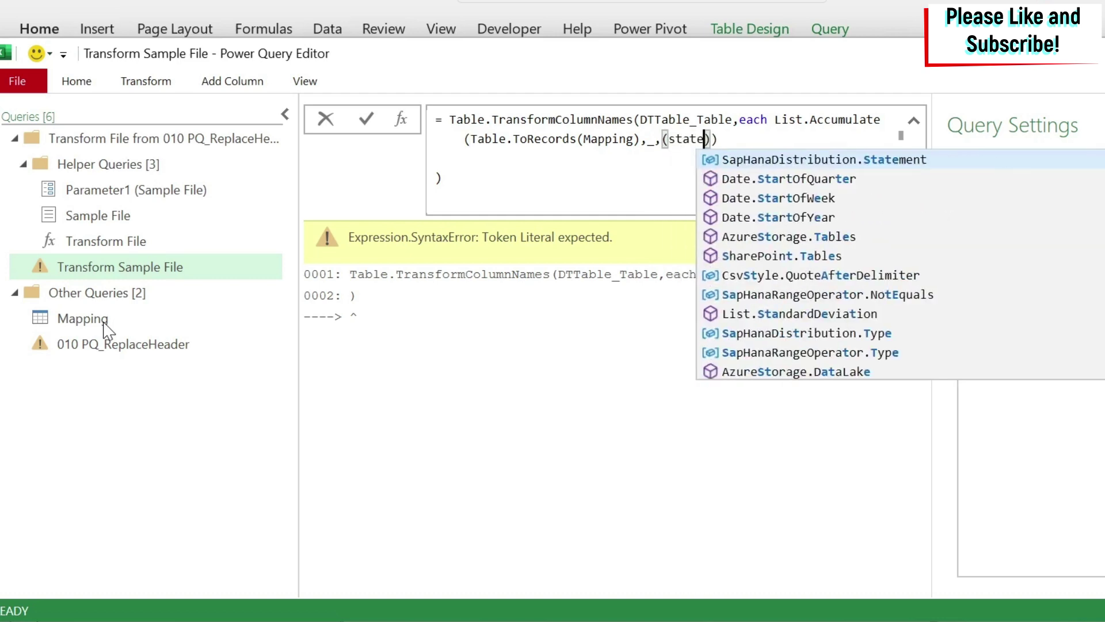
pyautogui.write('current)')
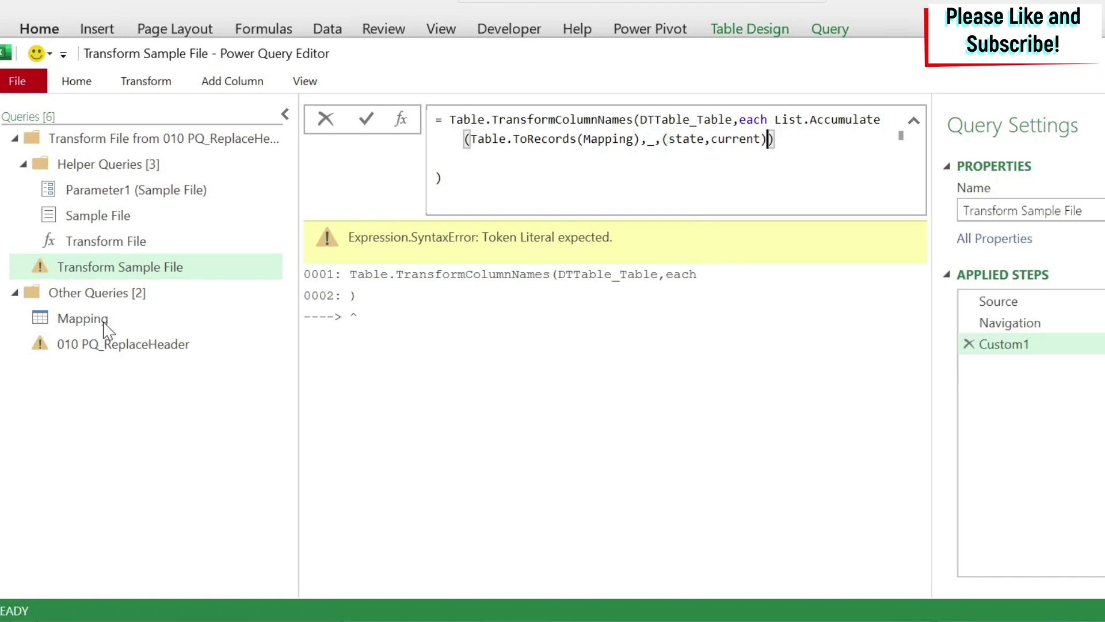
pyautogui.write('=>if')
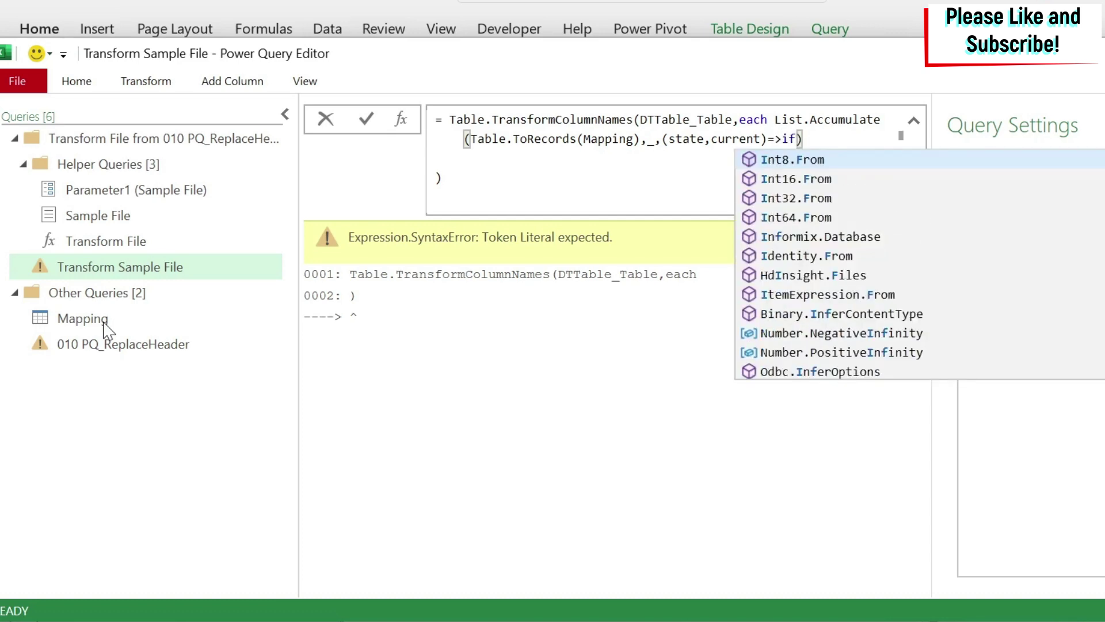
pyautogui.write(' Text.')
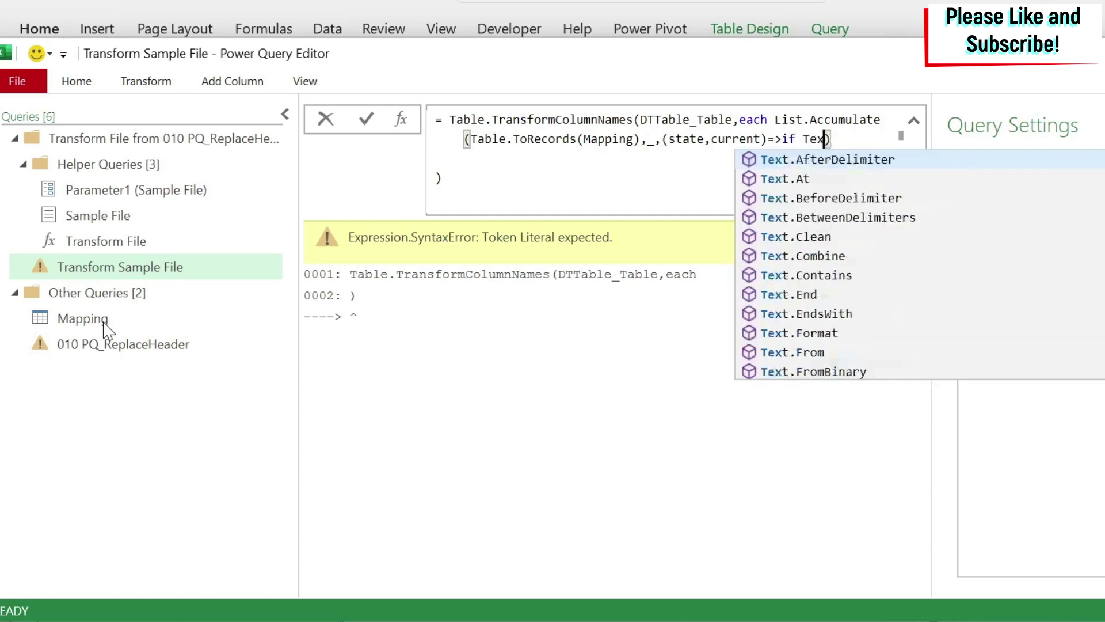
pyautogui.write('upper(')
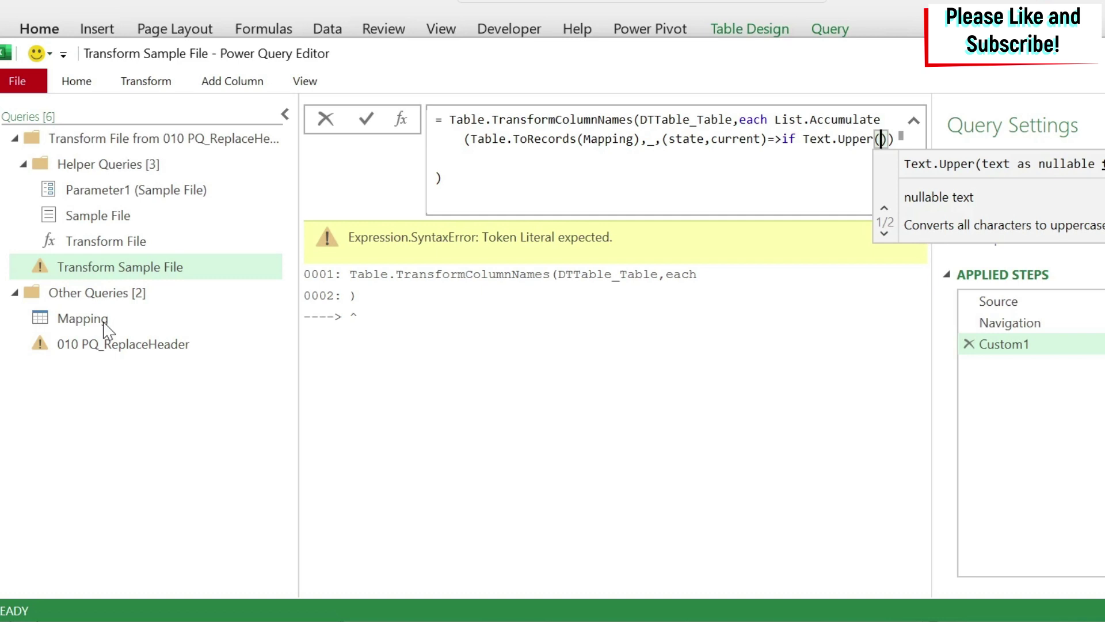
pyautogui.write('state')
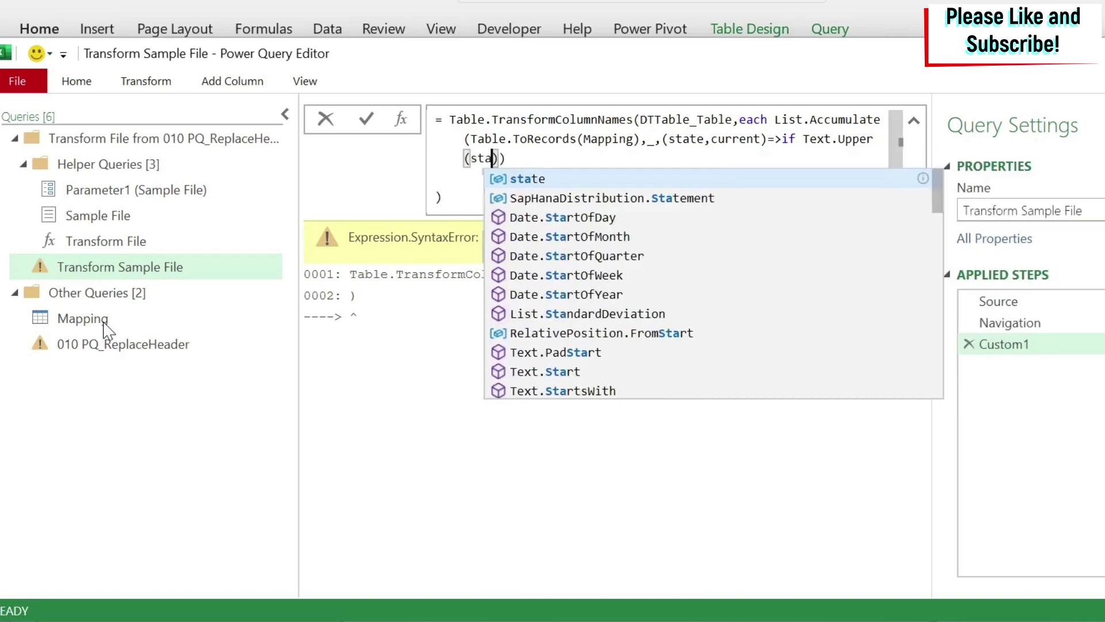
pyautogui.write(')=')
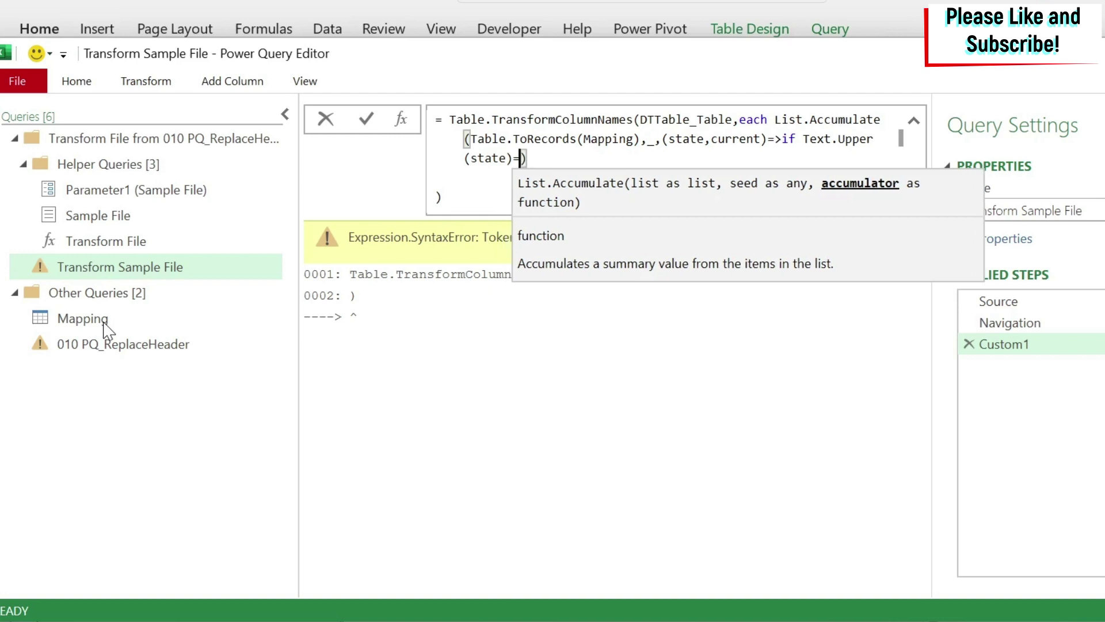
pyautogui.write('current')
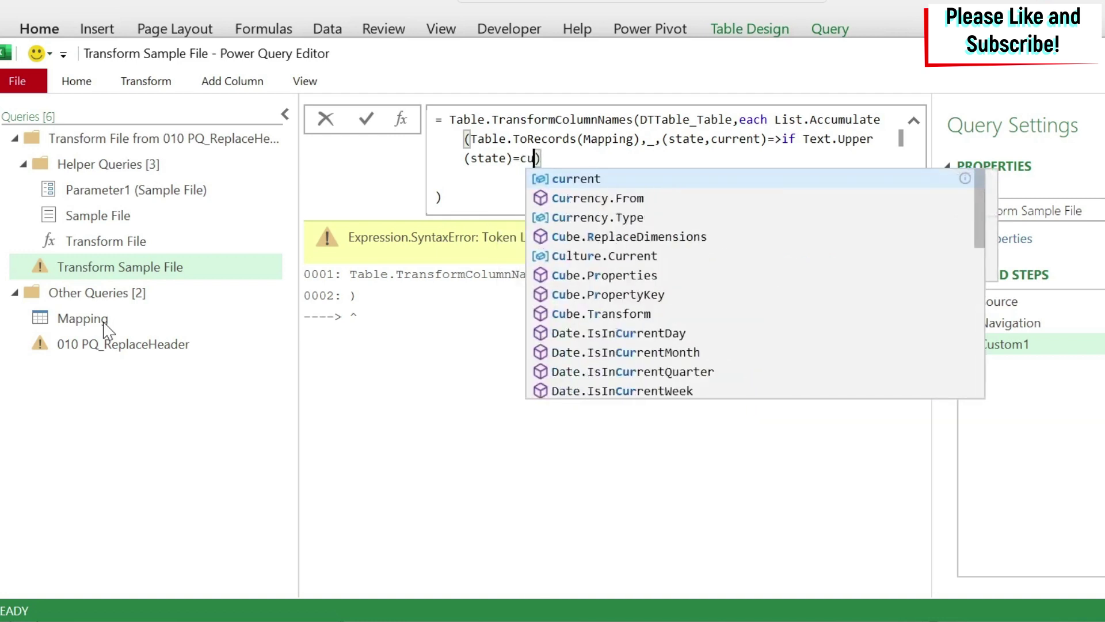
pyautogui.write('[FROM]')
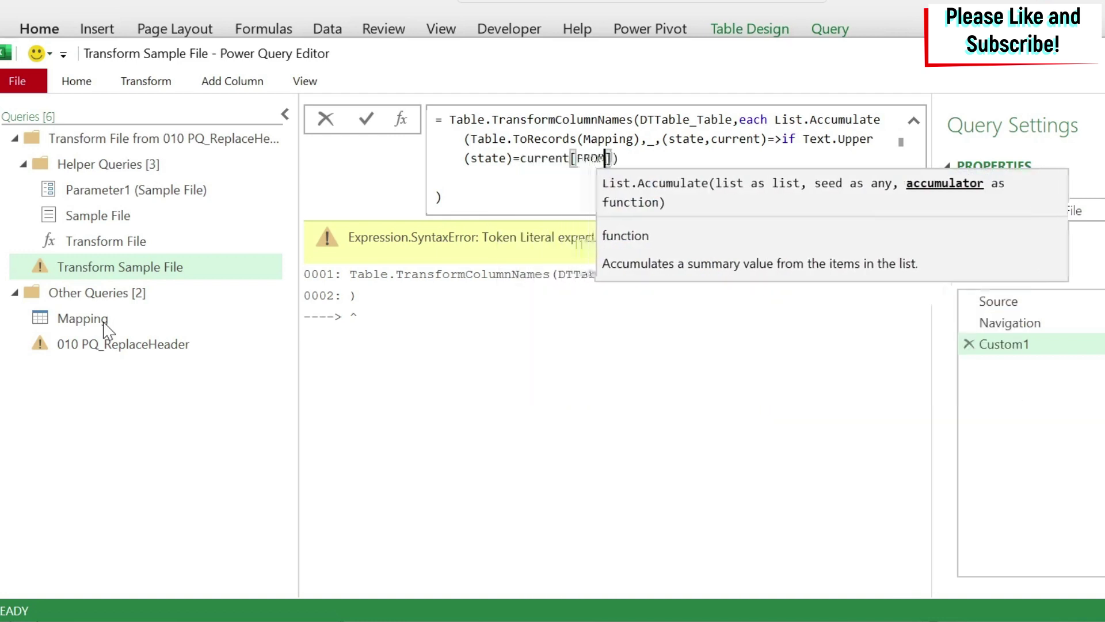
pyautogui.write(' then ')
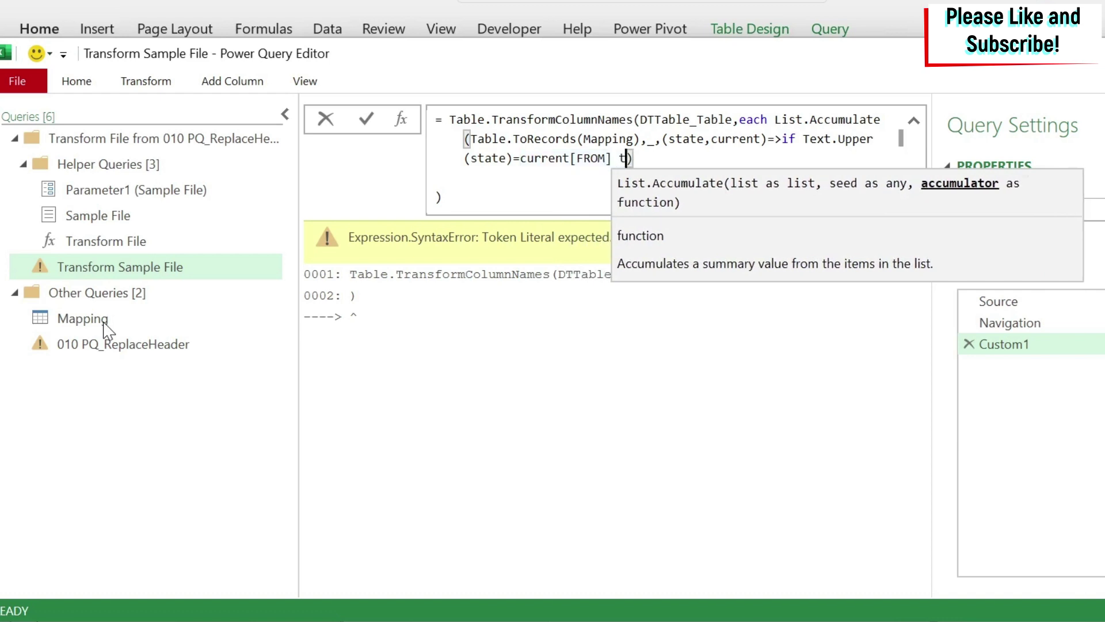
pyautogui.write('current')
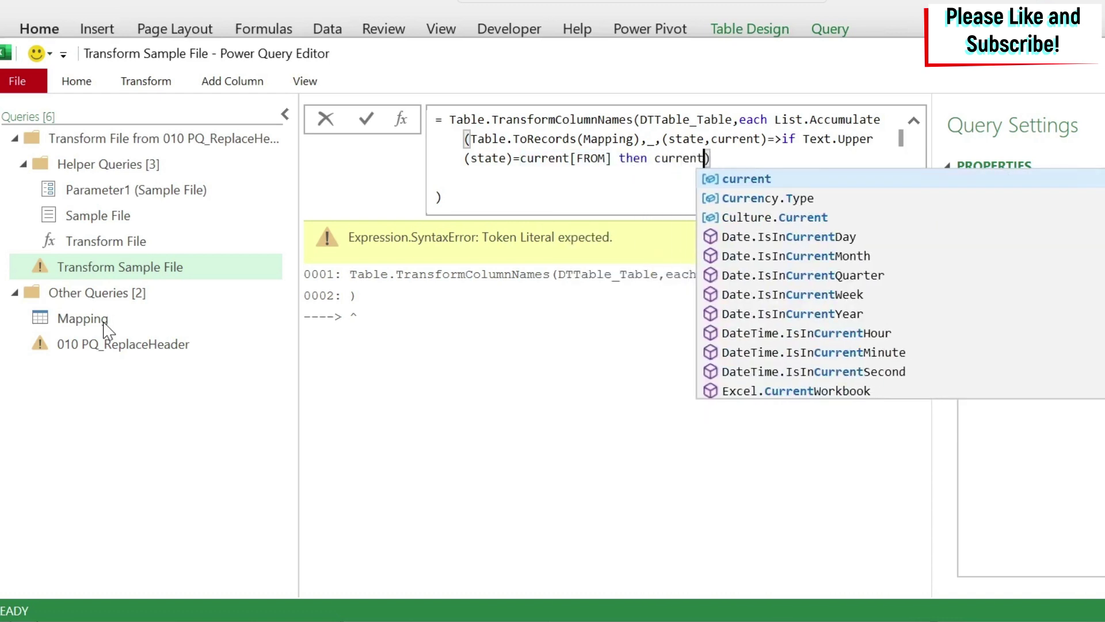
pyautogui.write('[TO]')
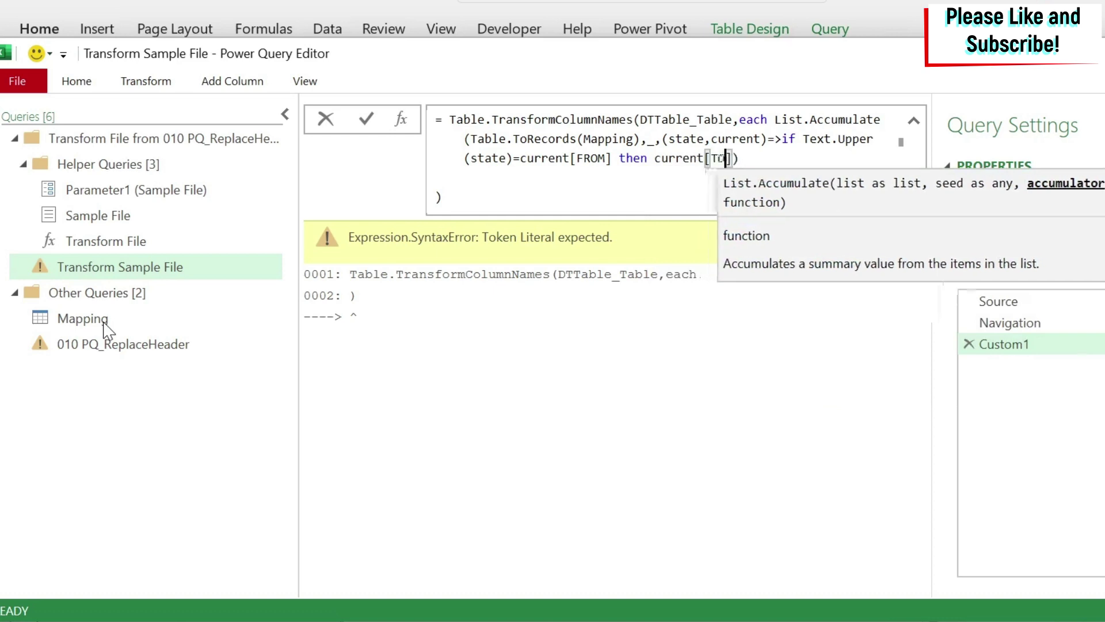
pyautogui.write(' else state')
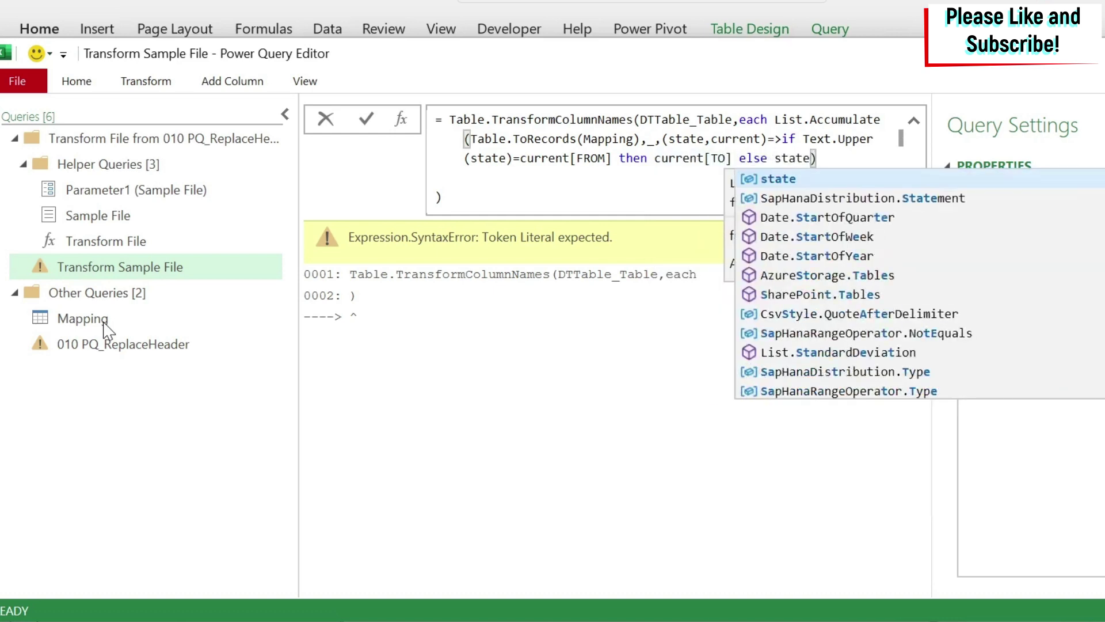
pyautogui.click(510, 200)
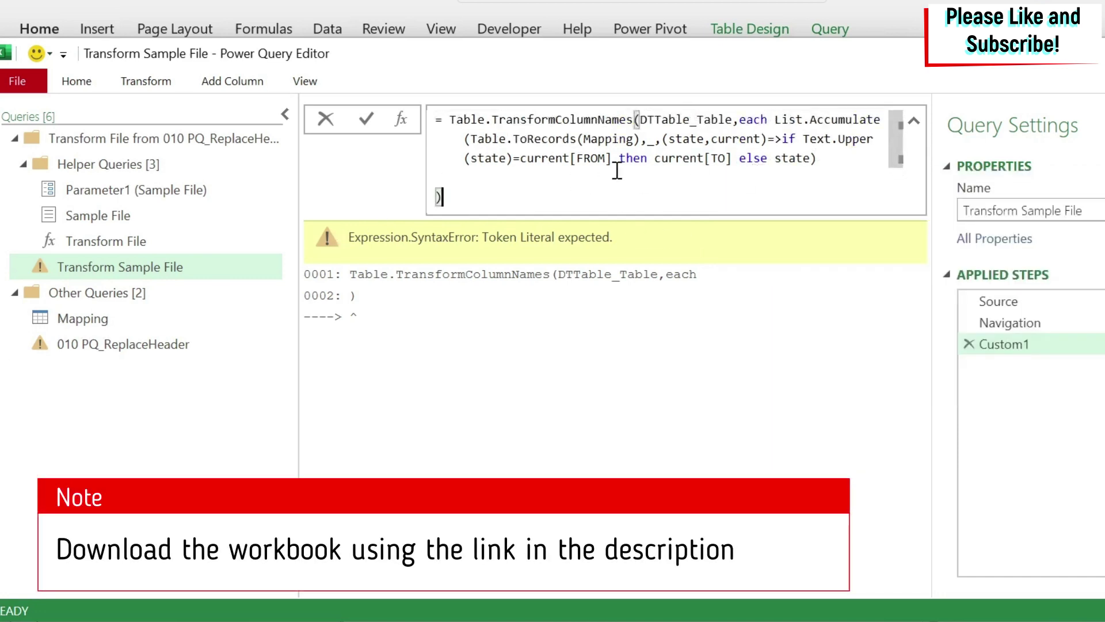
pyautogui.press('Return')
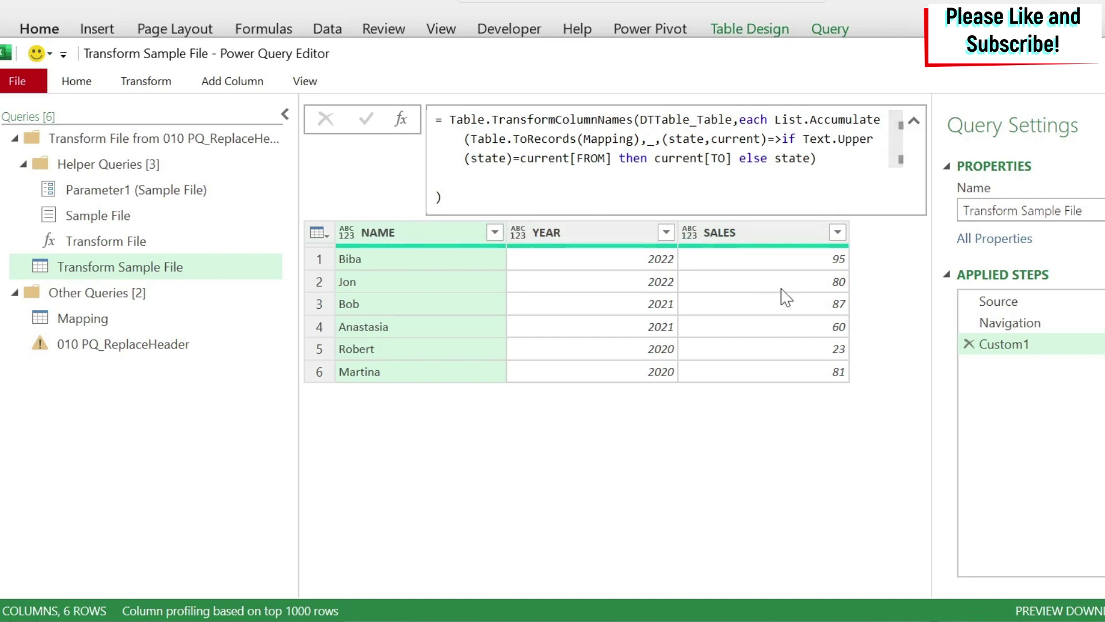
# Step: Delete the erroring Changed Type step from 010 PQ_ReplaceHeader and load the query to the sheet
pyautogui.click(139, 348)
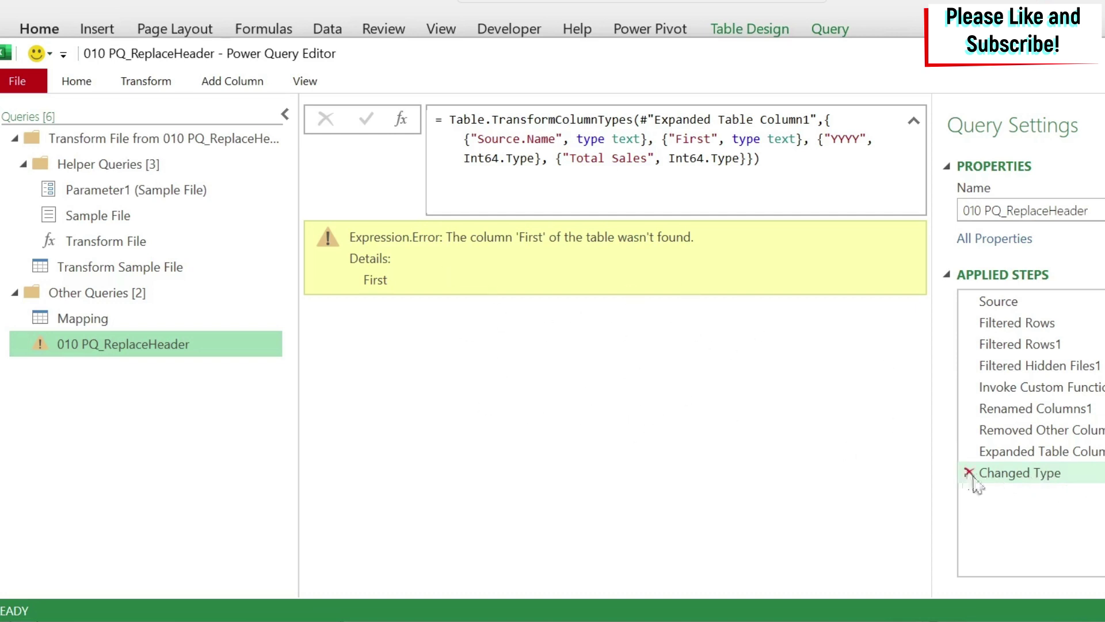
pyautogui.click(970, 473)
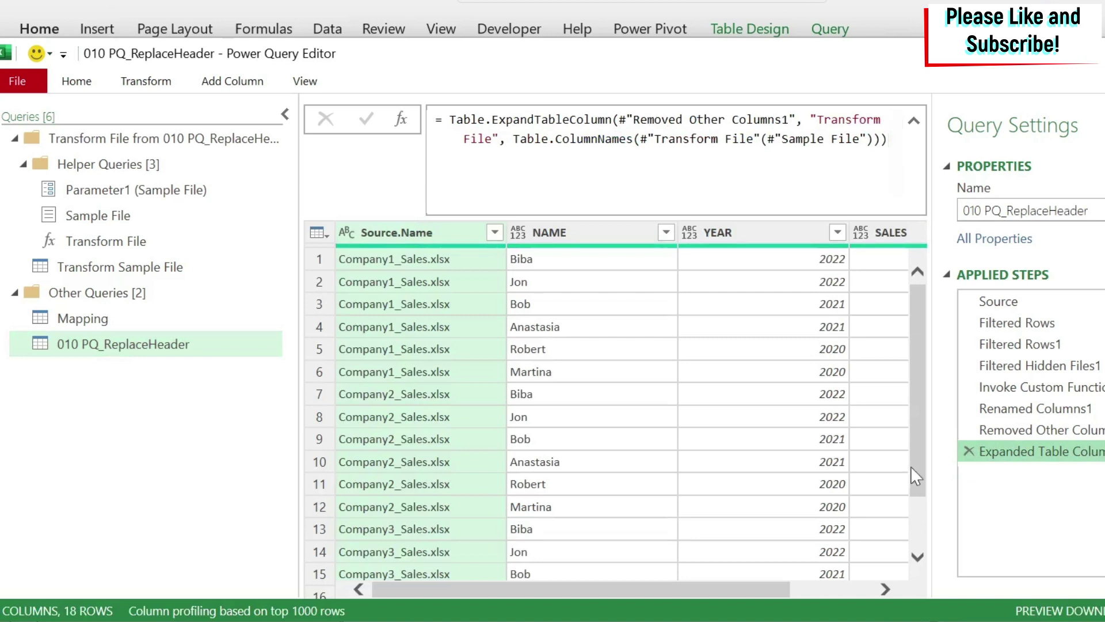
pyautogui.scroll(-2, 913, 370)
pyautogui.scroll(2, 921, 438)
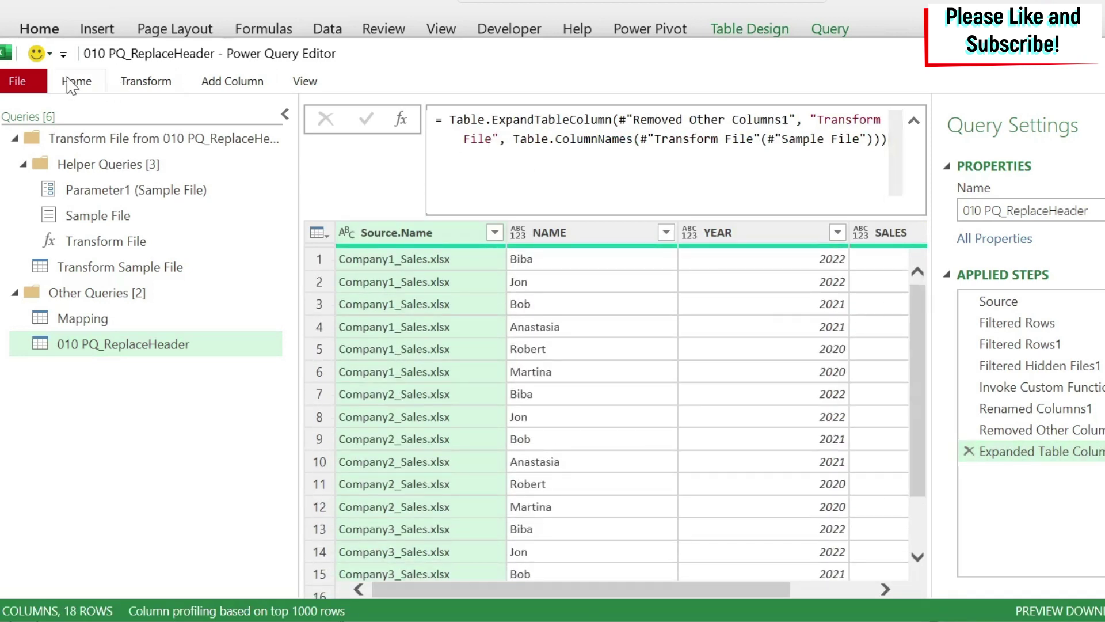
pyautogui.click(75, 82)
pyautogui.click(13, 126)
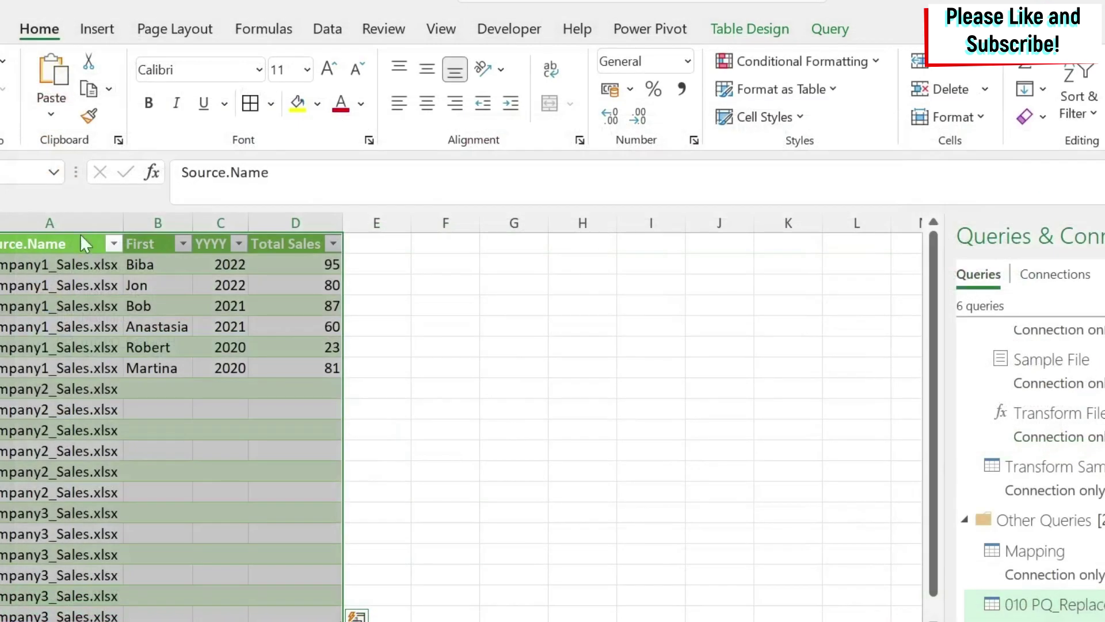
pyautogui.scroll(-2, 94, 423)
pyautogui.scroll(2, 95, 422)
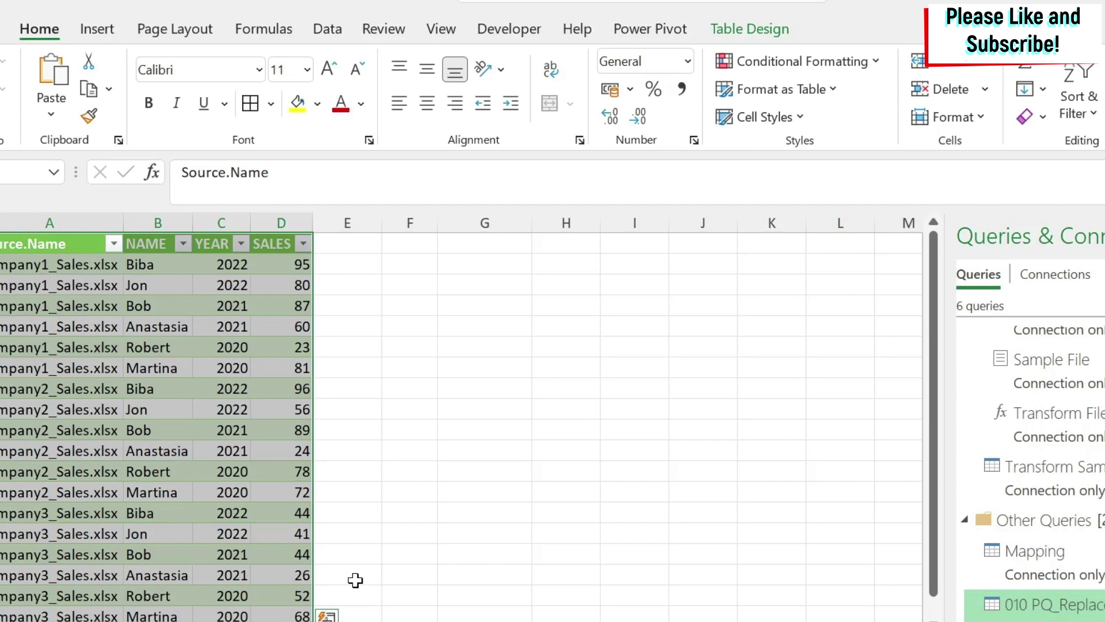
# Step: Copy Company4_Sales.xlsx from the PowerQuery folder into the 010.PQ_ReplaceHeader folder
pyautogui.hotkey('alt', 'Tab')
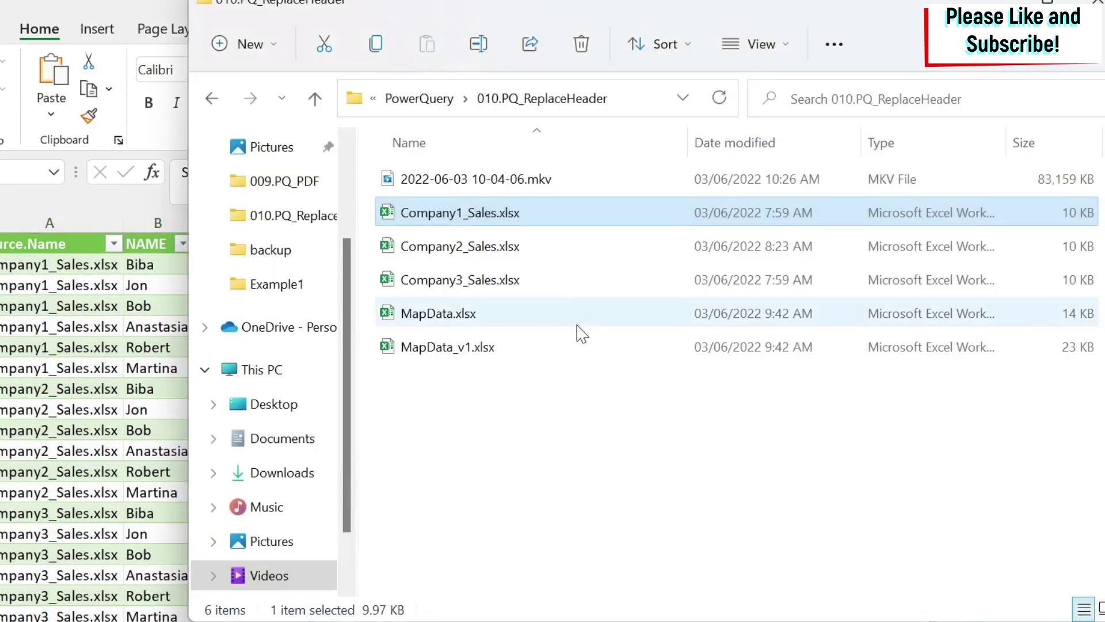
pyautogui.click(448, 102)
pyautogui.click(482, 518)
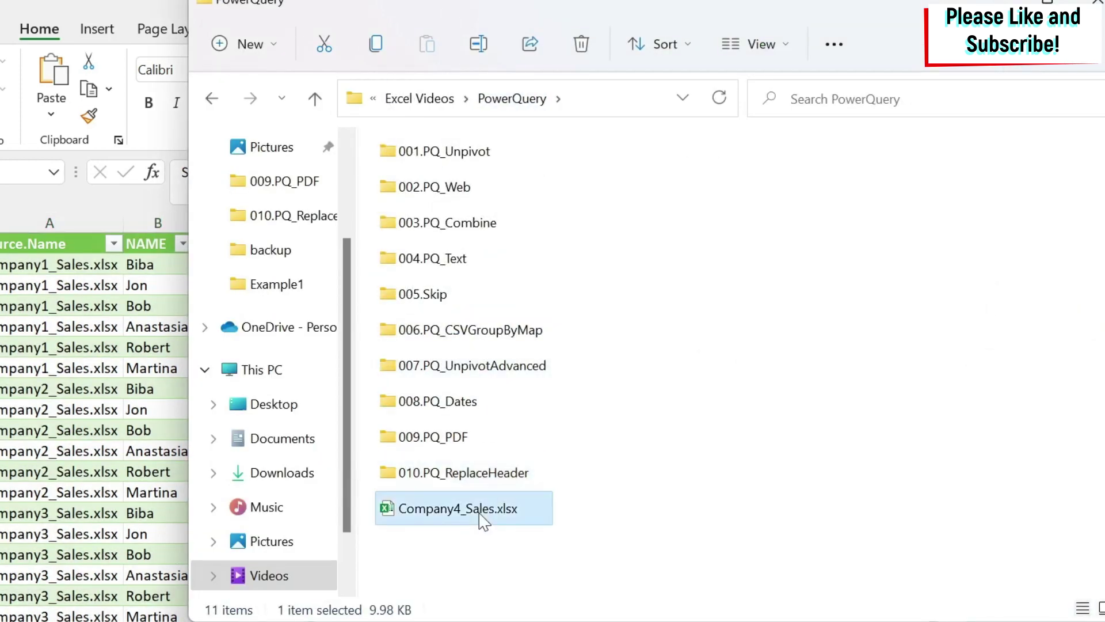
pyautogui.hotkey('ctrl', 'c')
pyautogui.doubleClick(472, 473)
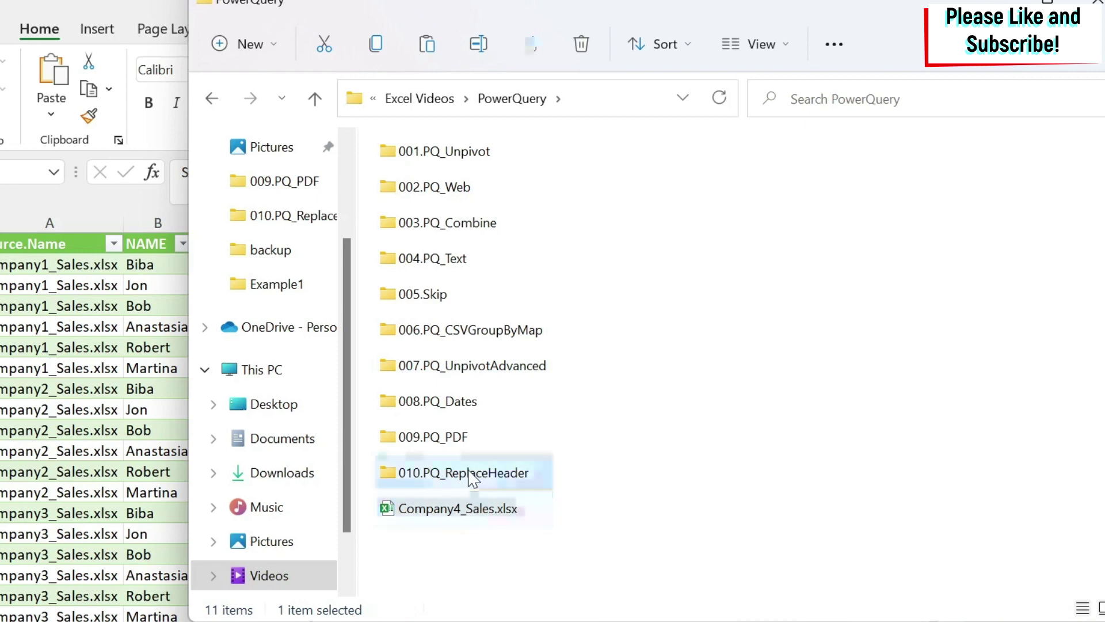
pyautogui.hotkey('ctrl', 'v')
pyautogui.click(104, 398)
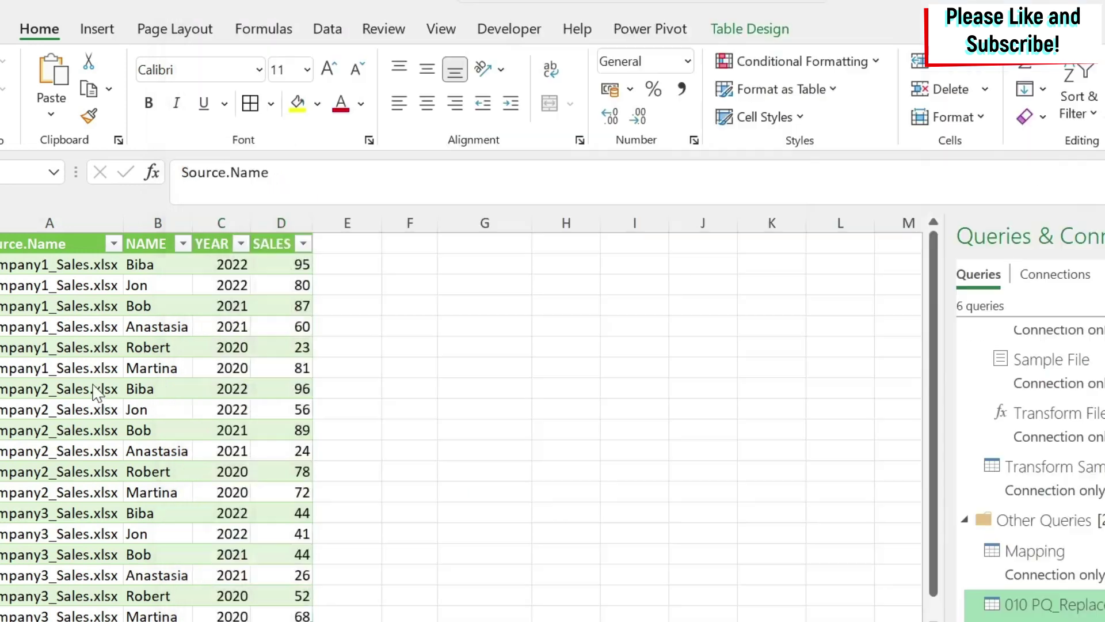
pyautogui.hotkey('ctrl', 'a')
# Step: Refresh the loaded table to pull in the Company4 rows
pyautogui.rightClick(170, 346)
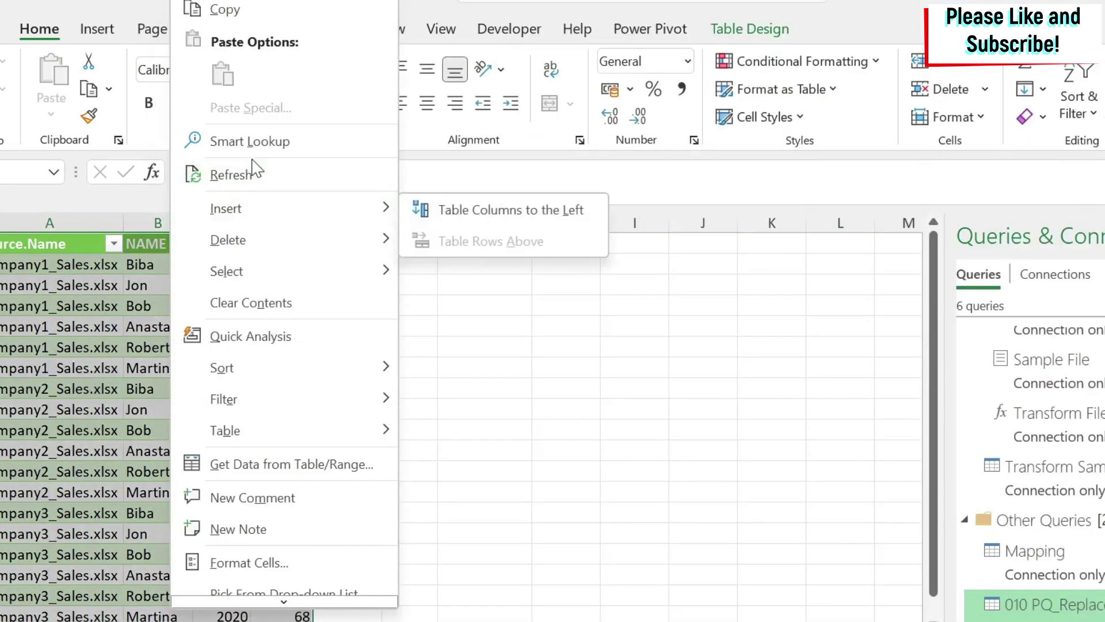
pyautogui.click(254, 172)
pyautogui.scroll(-4, 112, 367)
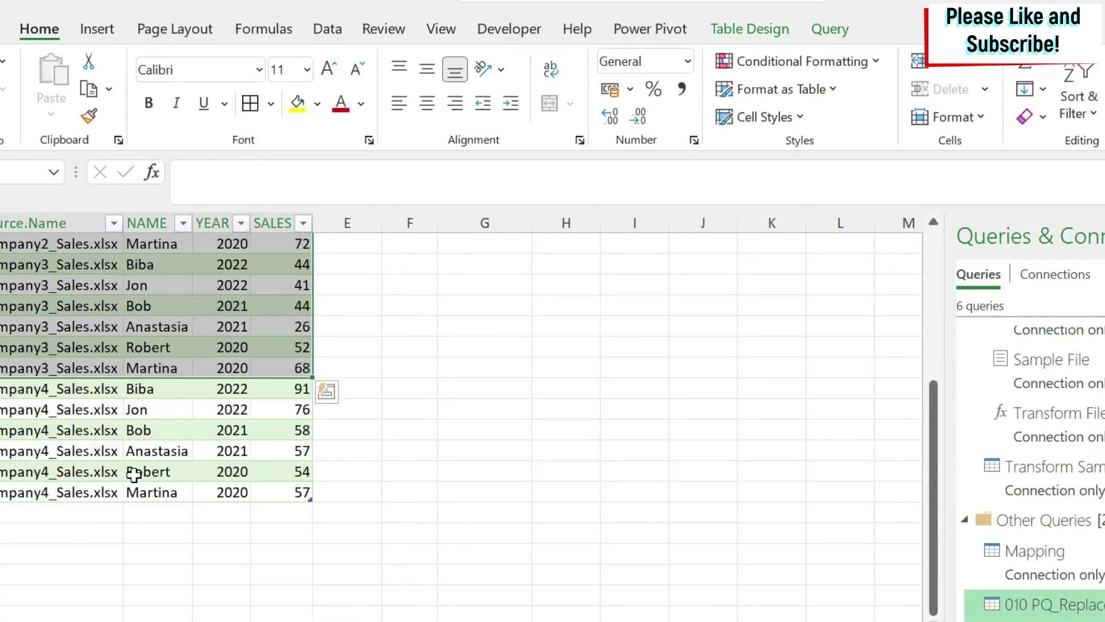
pyautogui.scroll(4, 168, 469)
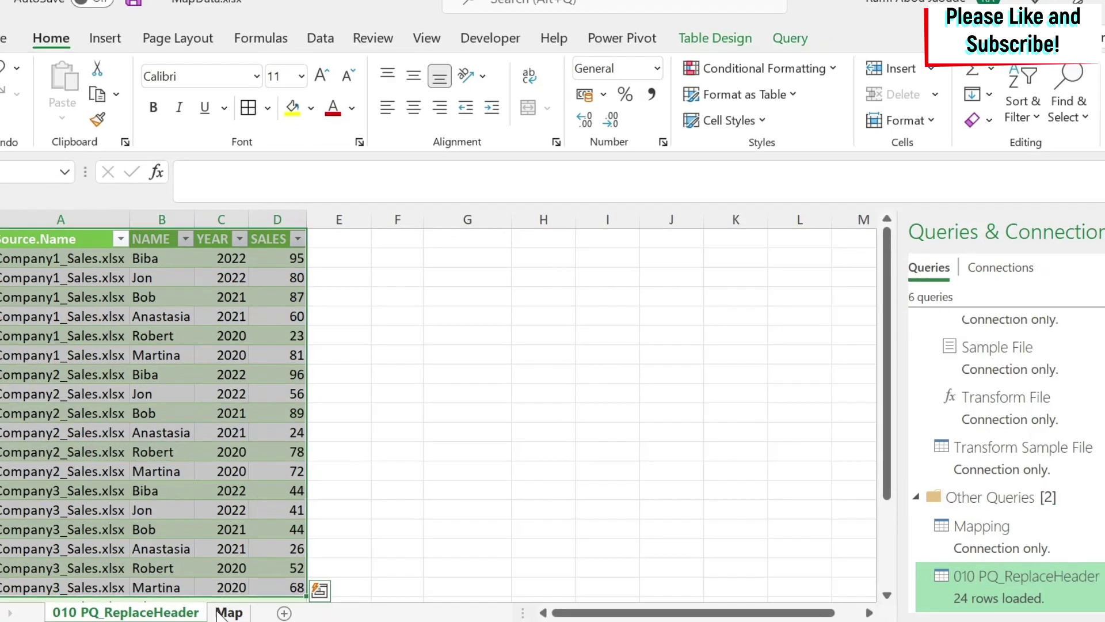
# Step: Review the Map sheet's FROM values, then reopen the 010 PQ_ReplaceHeader query for editing
pyautogui.hotkey('ctrl', 'pagedown')
pyautogui.scroll(-3, 138, 403)
pyautogui.moveTo(39, 299); pyautogui.dragTo(153, 328)
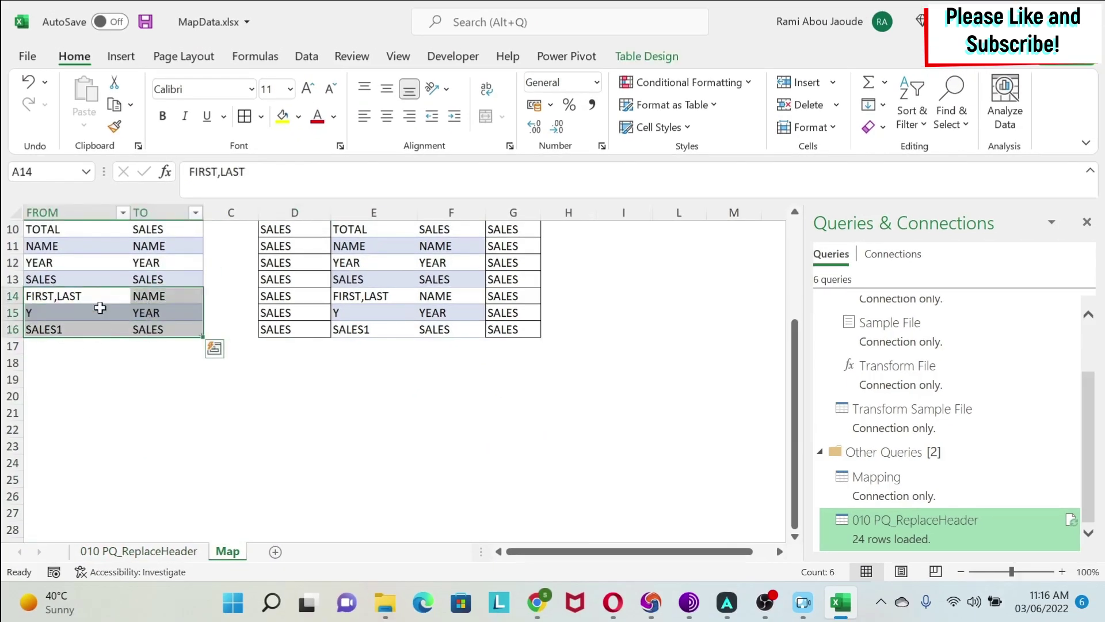
pyautogui.scroll(3, 86, 338)
pyautogui.scroll(-1, 118, 378)
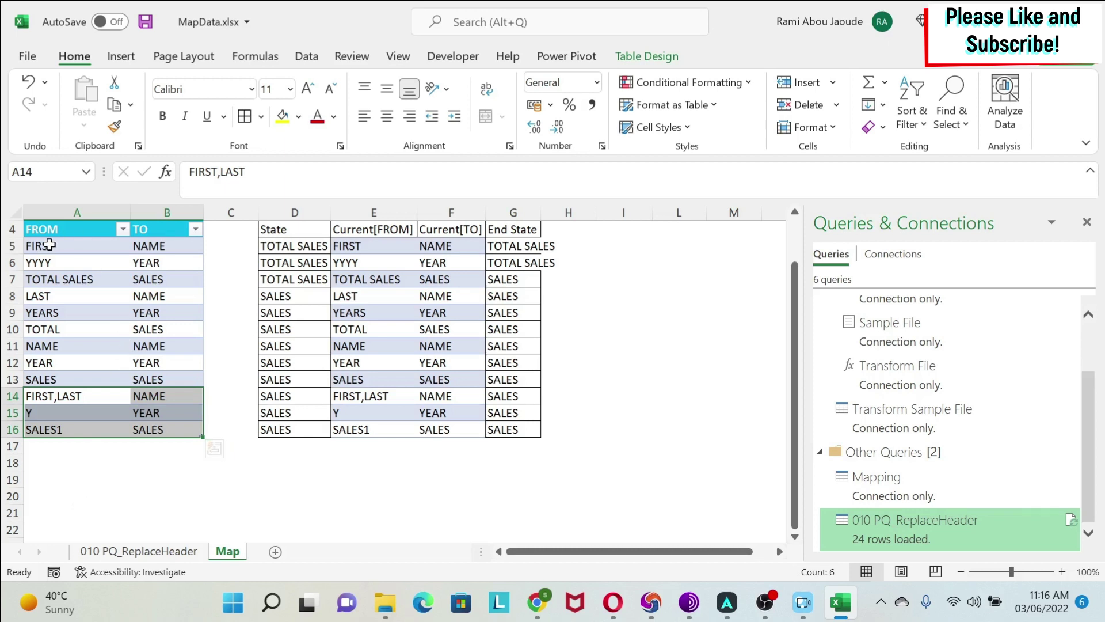
pyautogui.moveTo(49, 245); pyautogui.dragTo(45, 436)
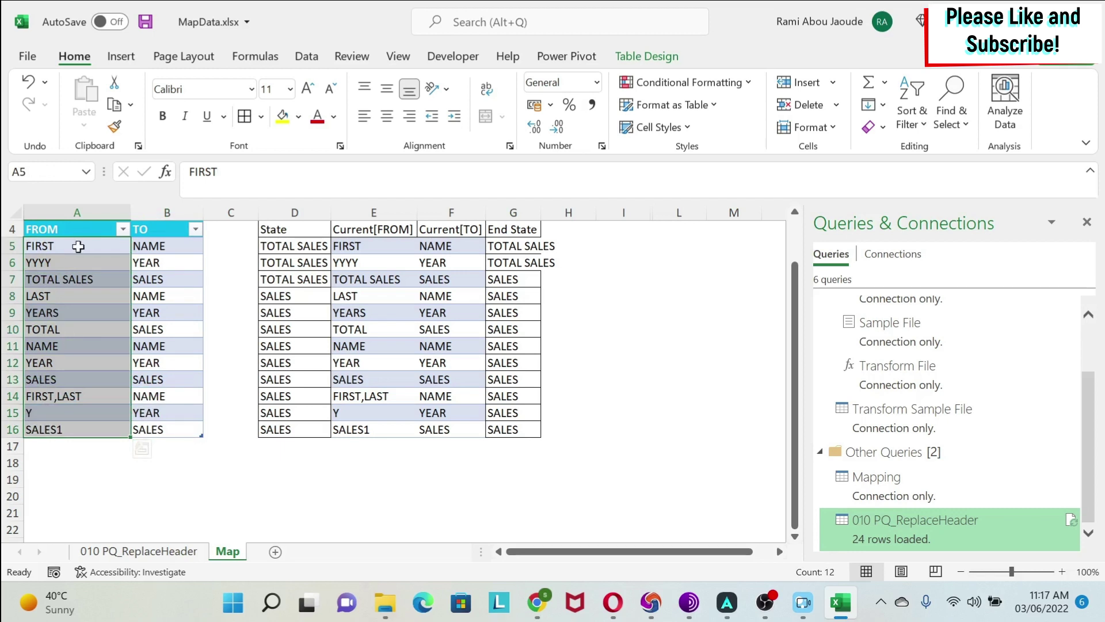
pyautogui.scroll(2, 78, 246)
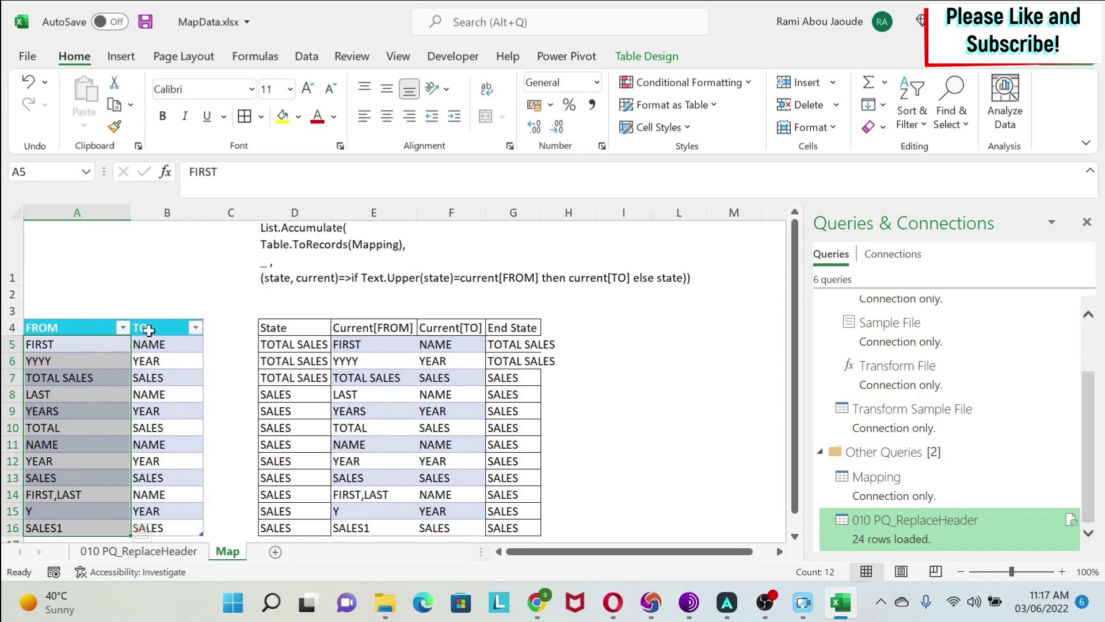
pyautogui.click(151, 551)
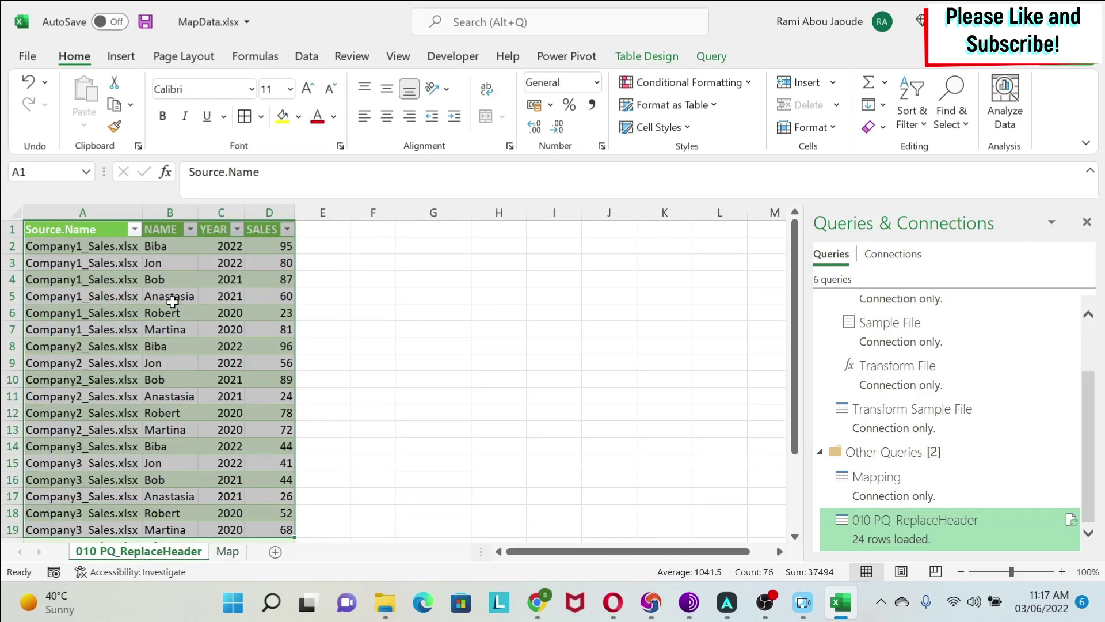
pyautogui.doubleClick(914, 529)
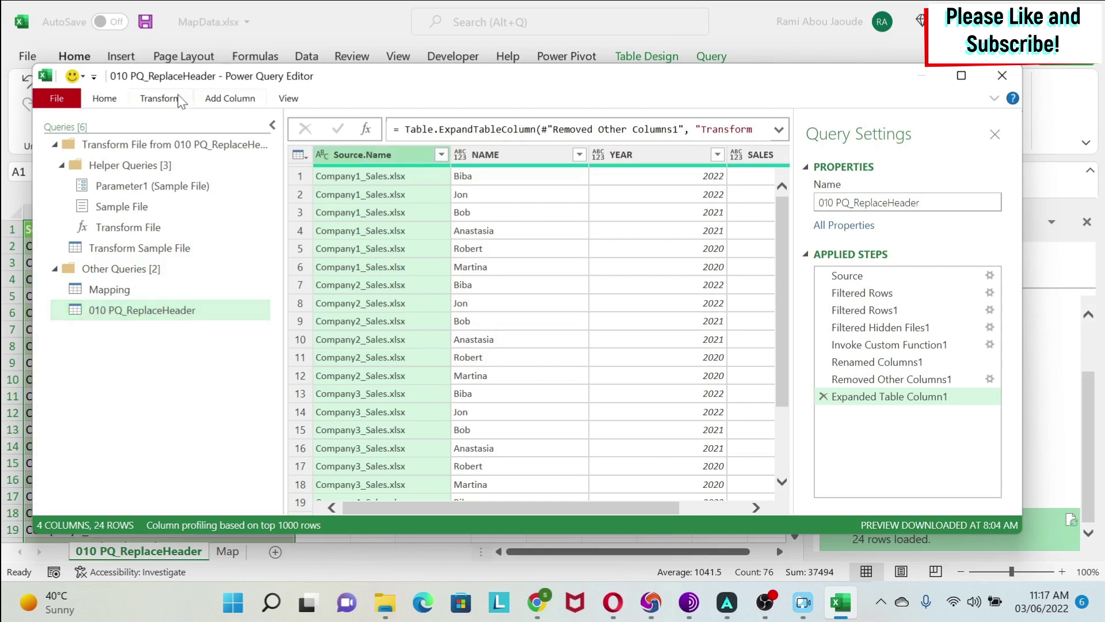
# Step: Extract the Source.Name text before the '_' delimiter and load the result back to the sheet
pyautogui.click(134, 98)
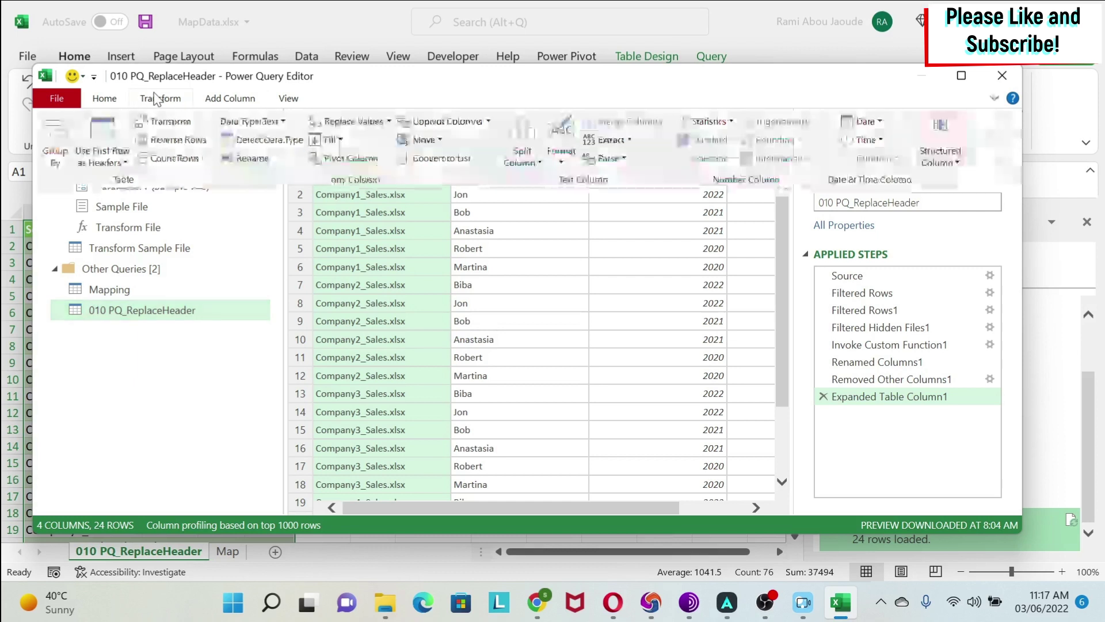
pyautogui.click(605, 142)
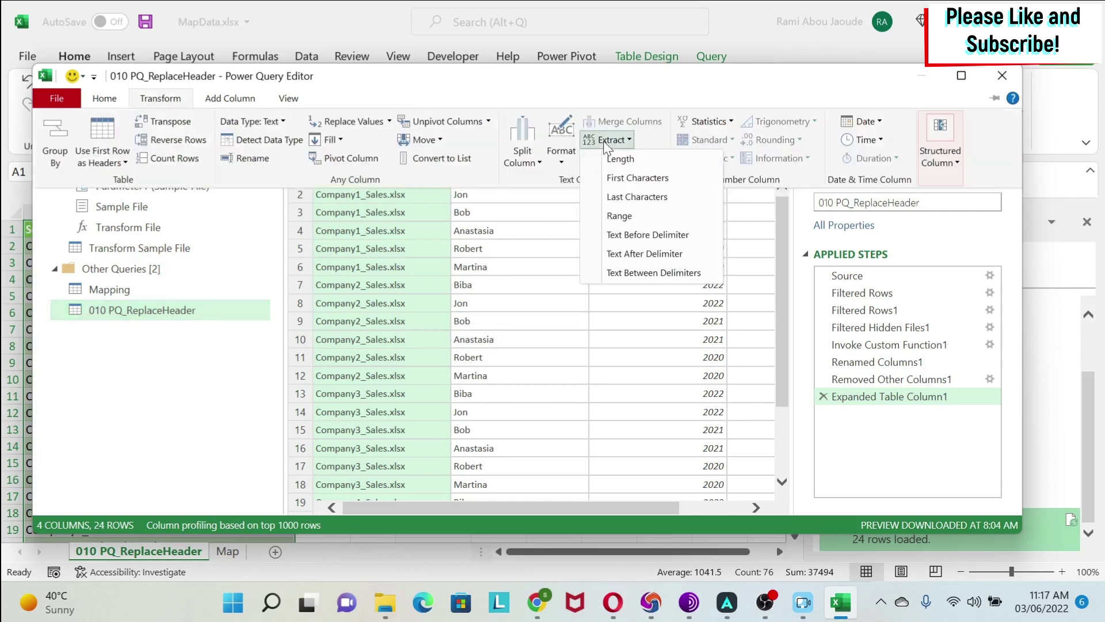
pyautogui.click(666, 241)
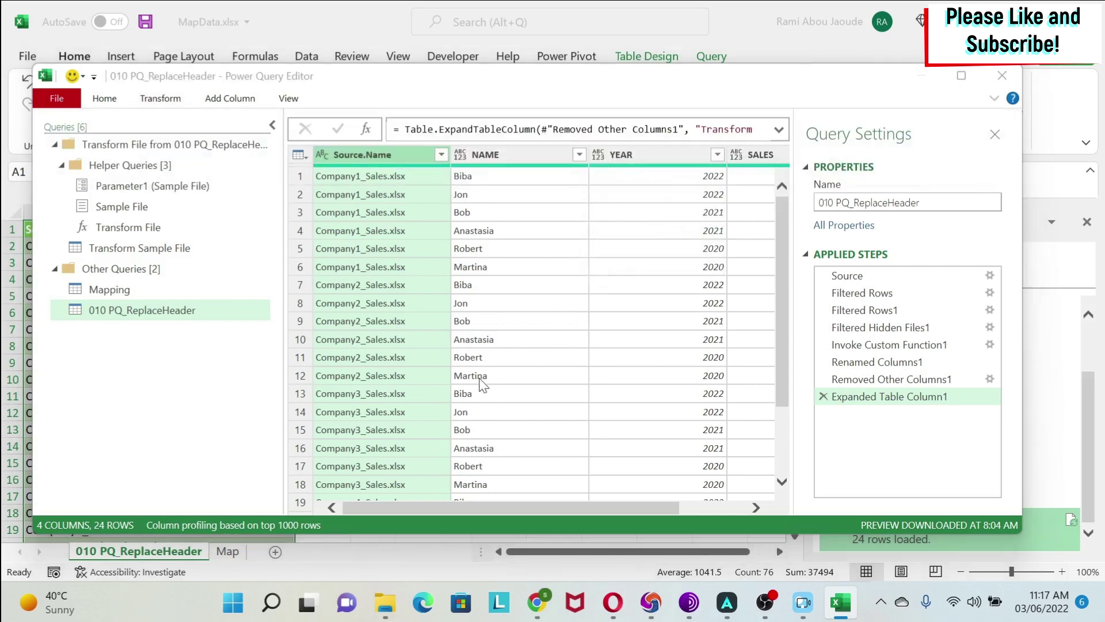
pyautogui.write('_')
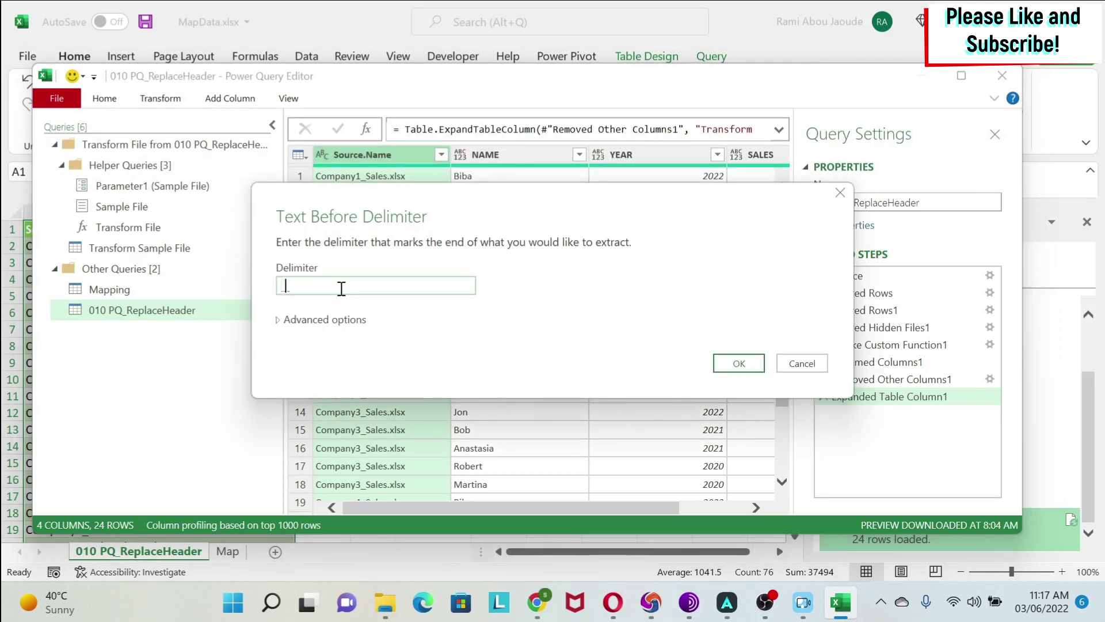
pyautogui.moveTo(466, 206); pyautogui.dragTo(688, 167)
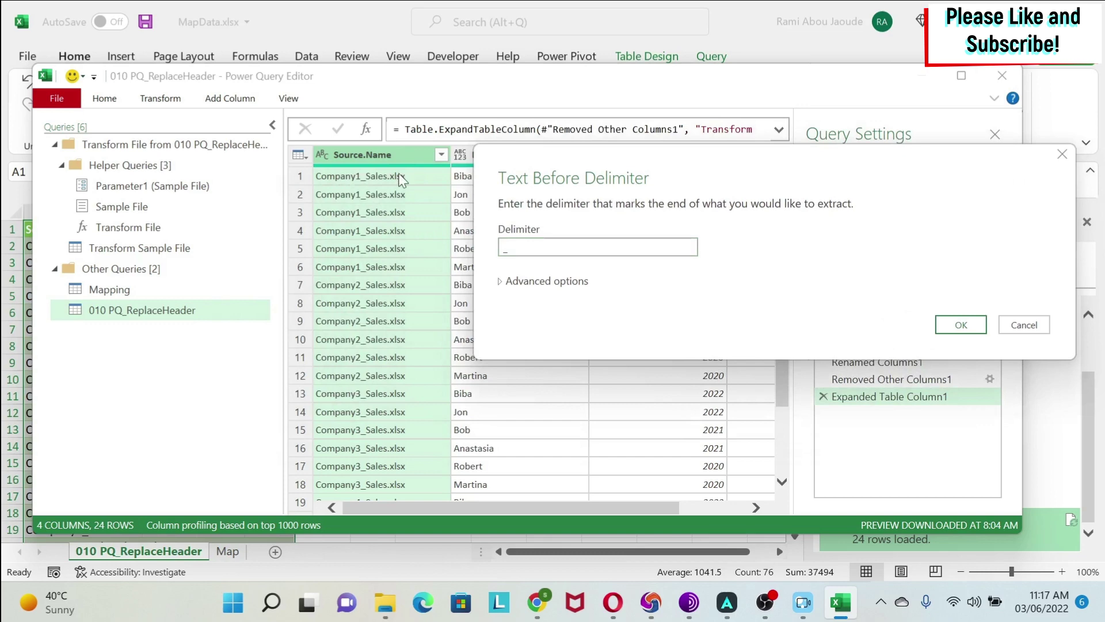
pyautogui.click(958, 324)
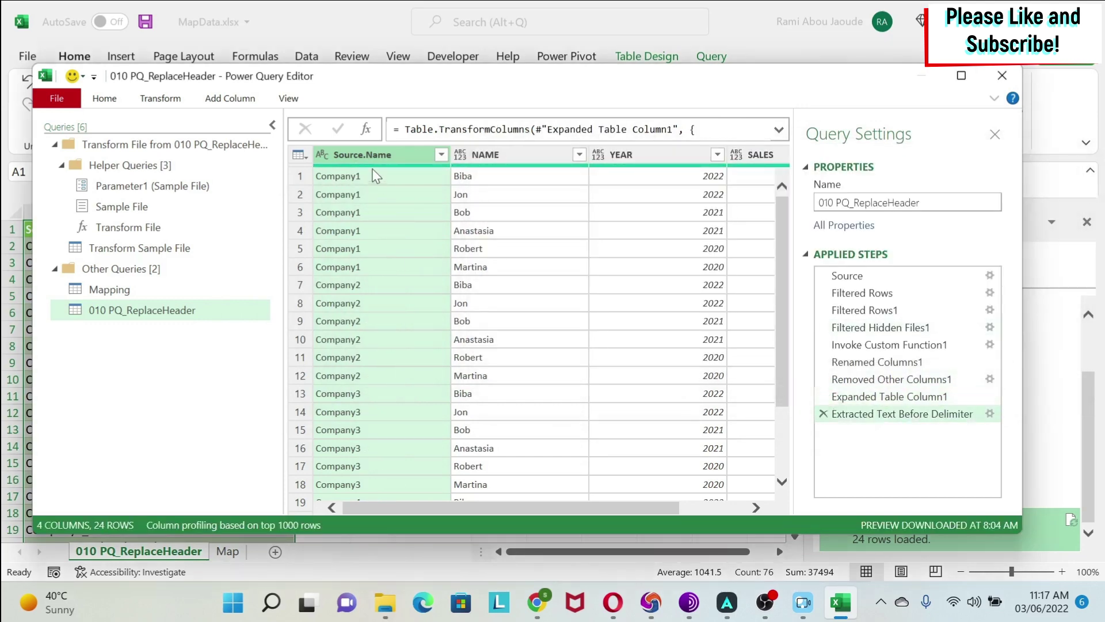
pyautogui.click(104, 98)
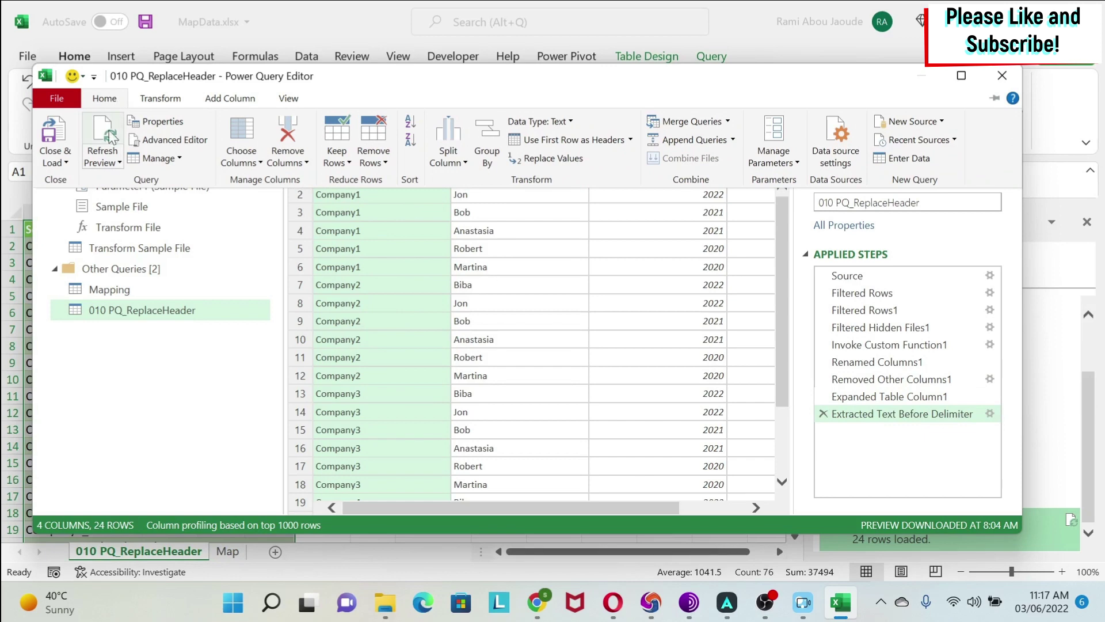
pyautogui.click(65, 137)
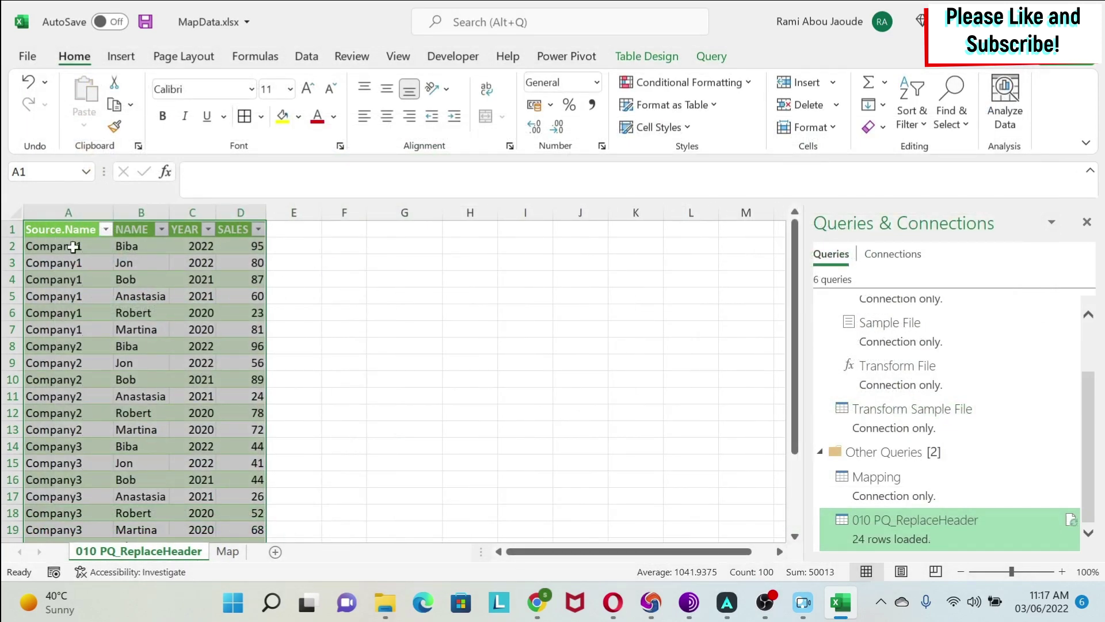
pyautogui.scroll(-3, 70, 279)
pyautogui.scroll(3, 70, 279)
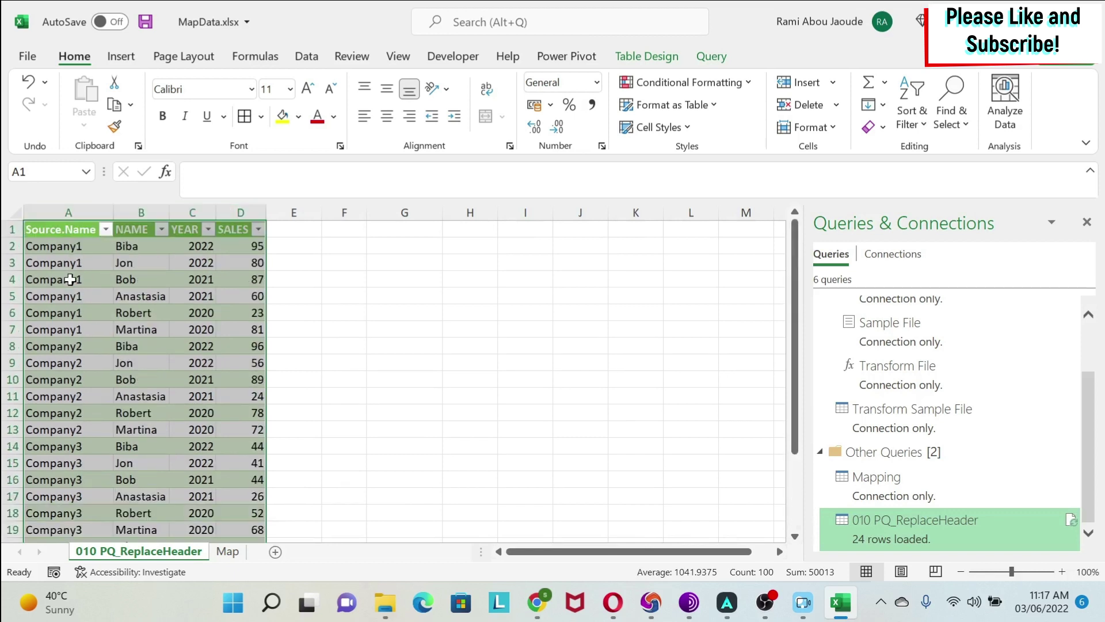